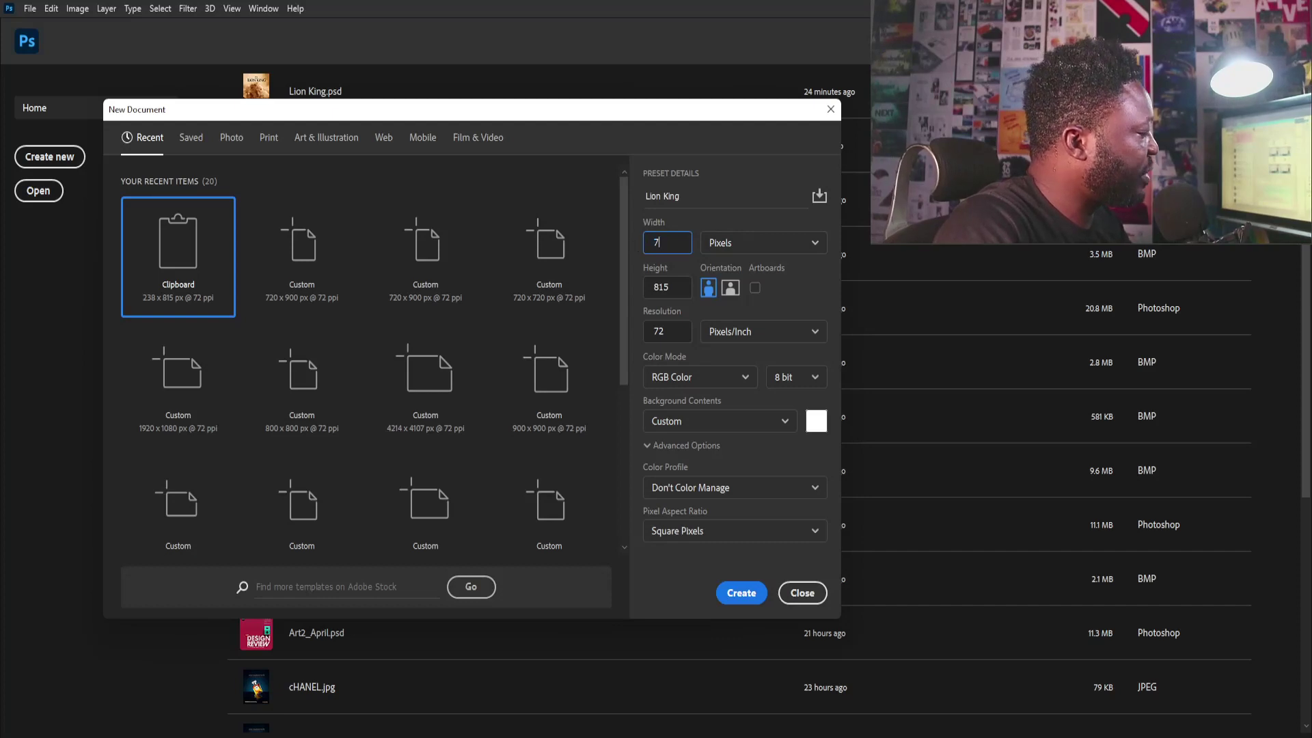
Create the Lion King document at 720 × 900 pixels with 72 pixels/inch resolution, in RGB color with a white background.
text(720)
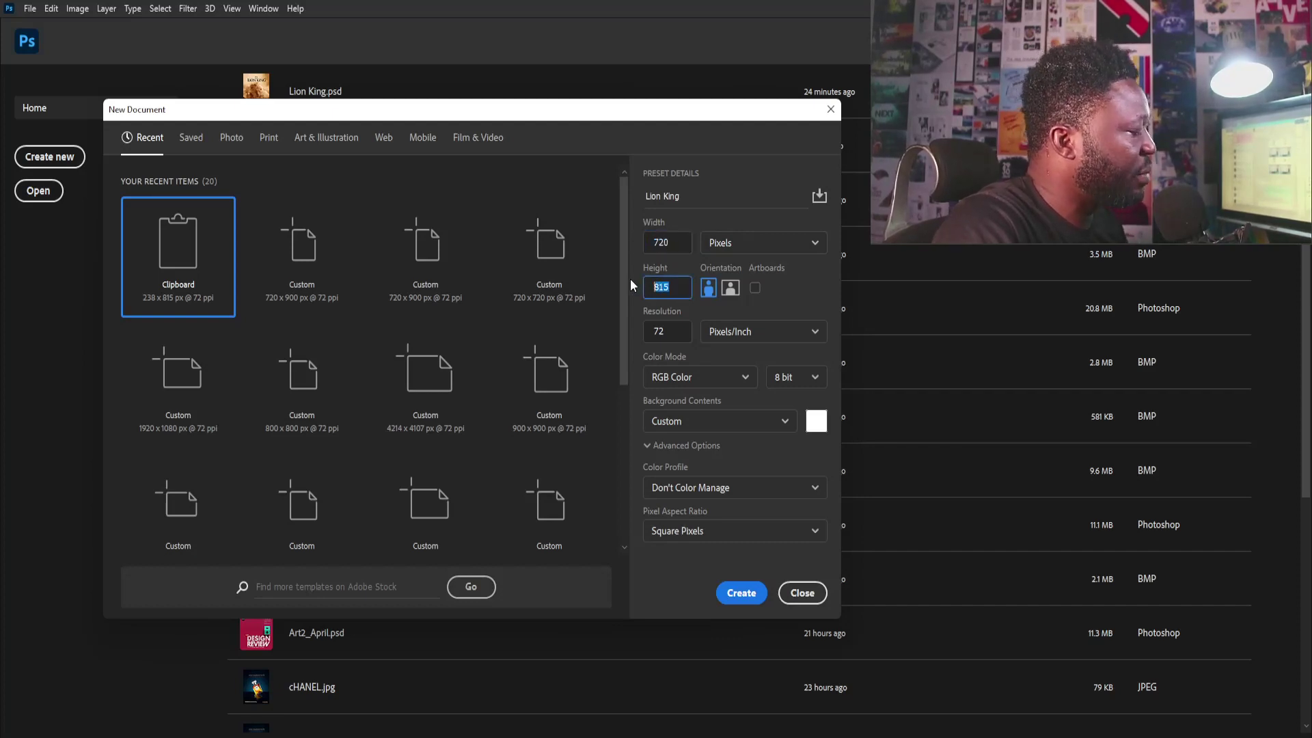
text(900)
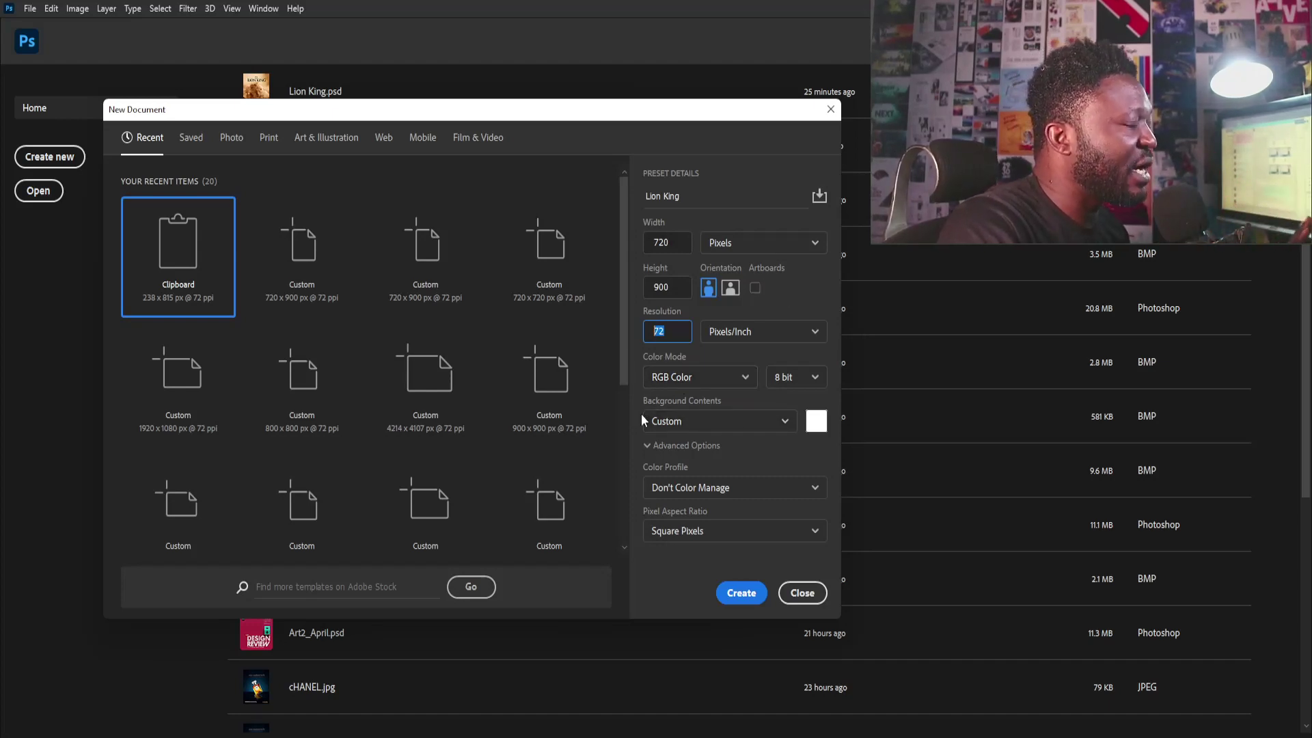
click(741, 592)
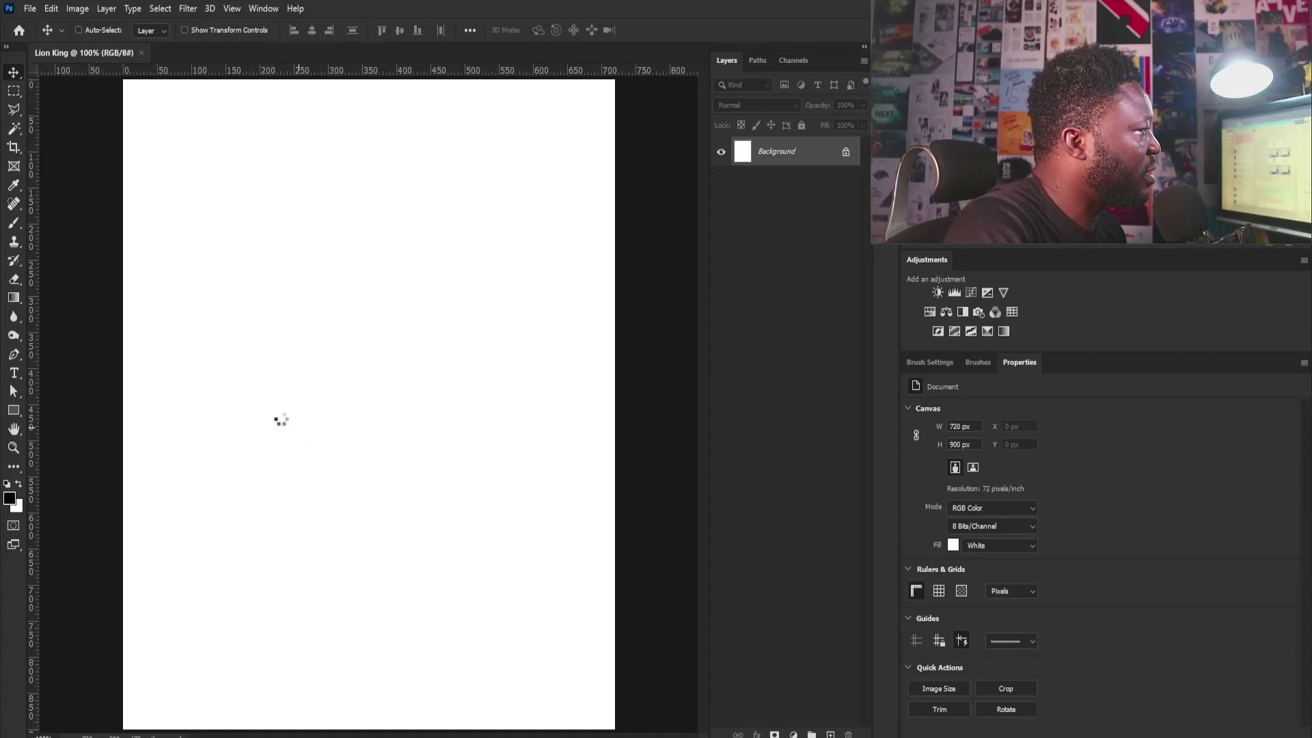
Place the BG dust image over the whole canvas and the mufasaa lion on top, scaled down to about 373 × 573 px around the centre.
key(Return)
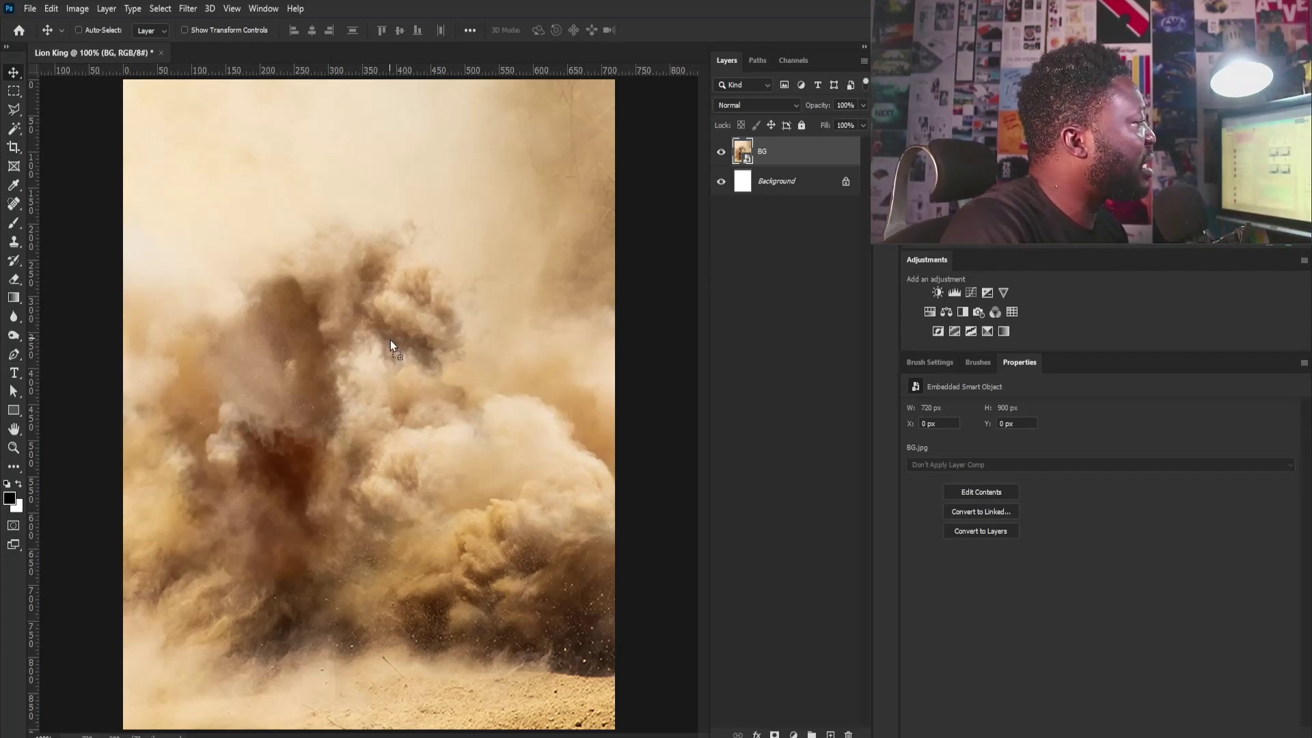
drag(390, 338, 388, 337)
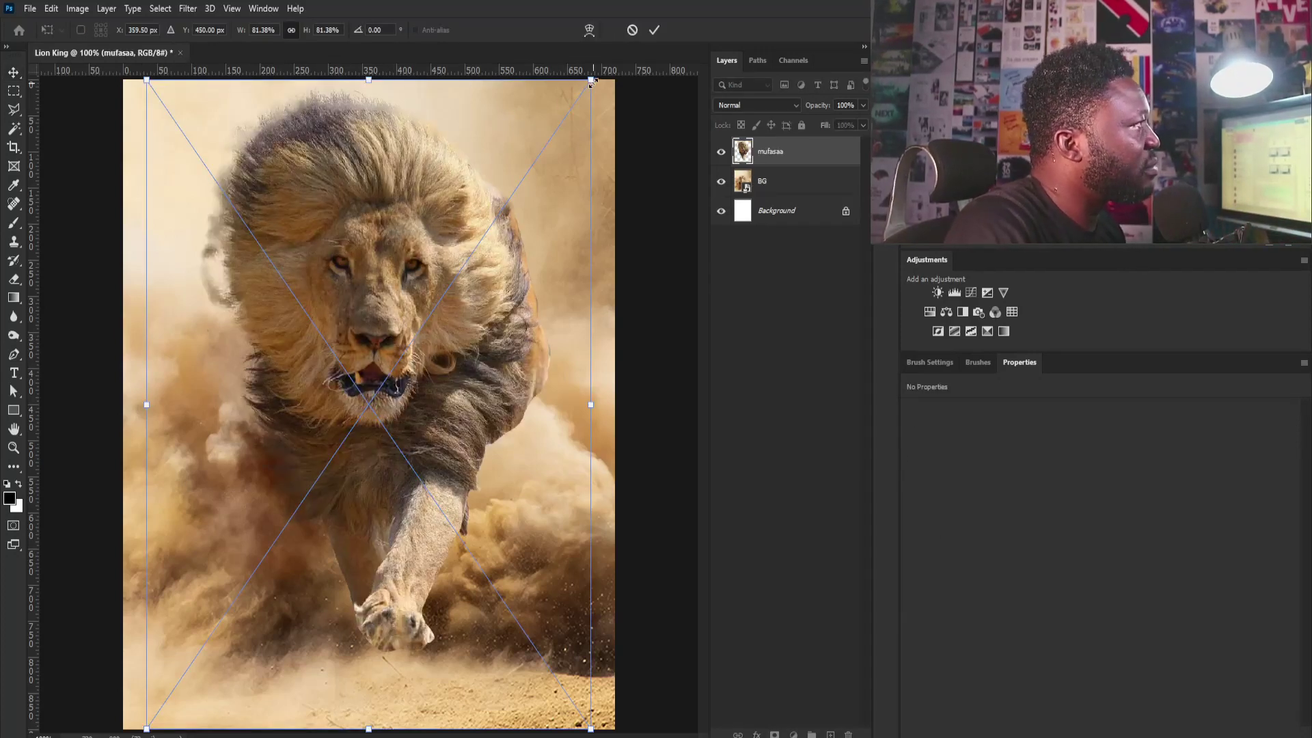
drag(591, 82, 500, 231)
key(Return)
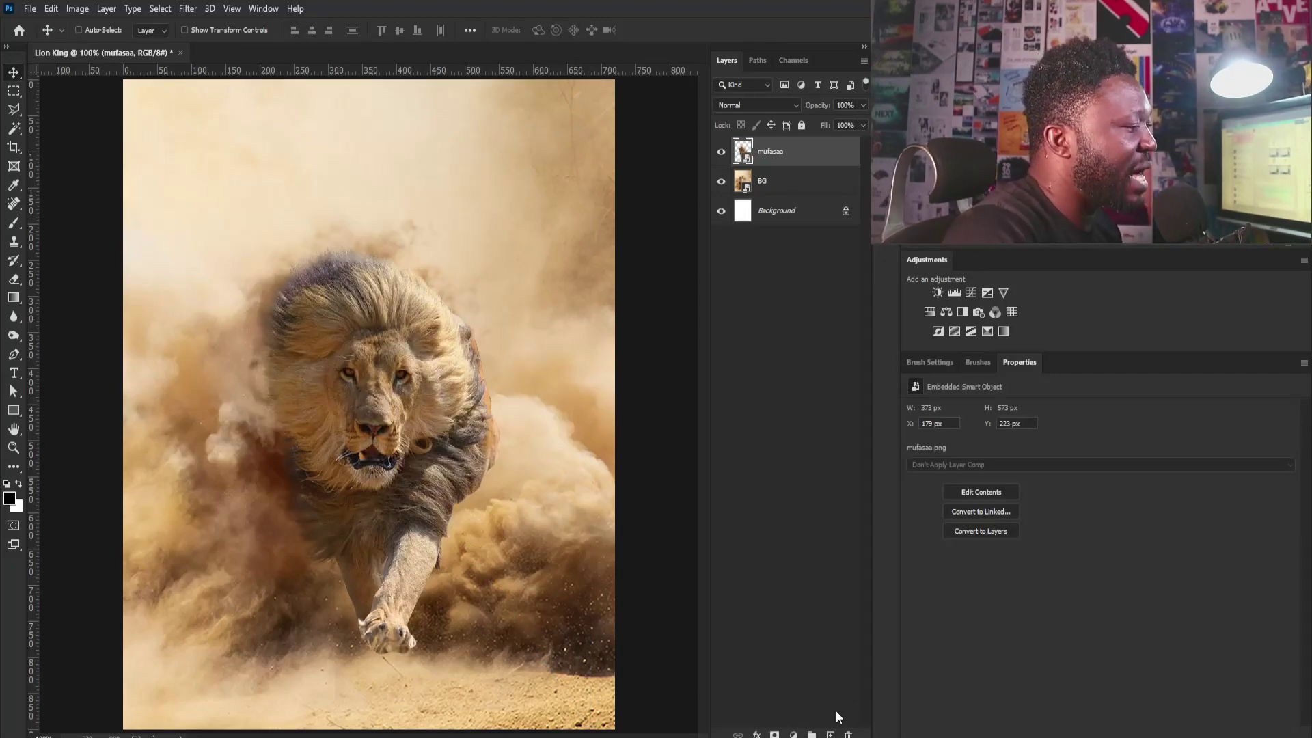
Add a layer mask to the mufasaa layer and choose the soft round 30 px brush tip with 0% hardness.
click(774, 734)
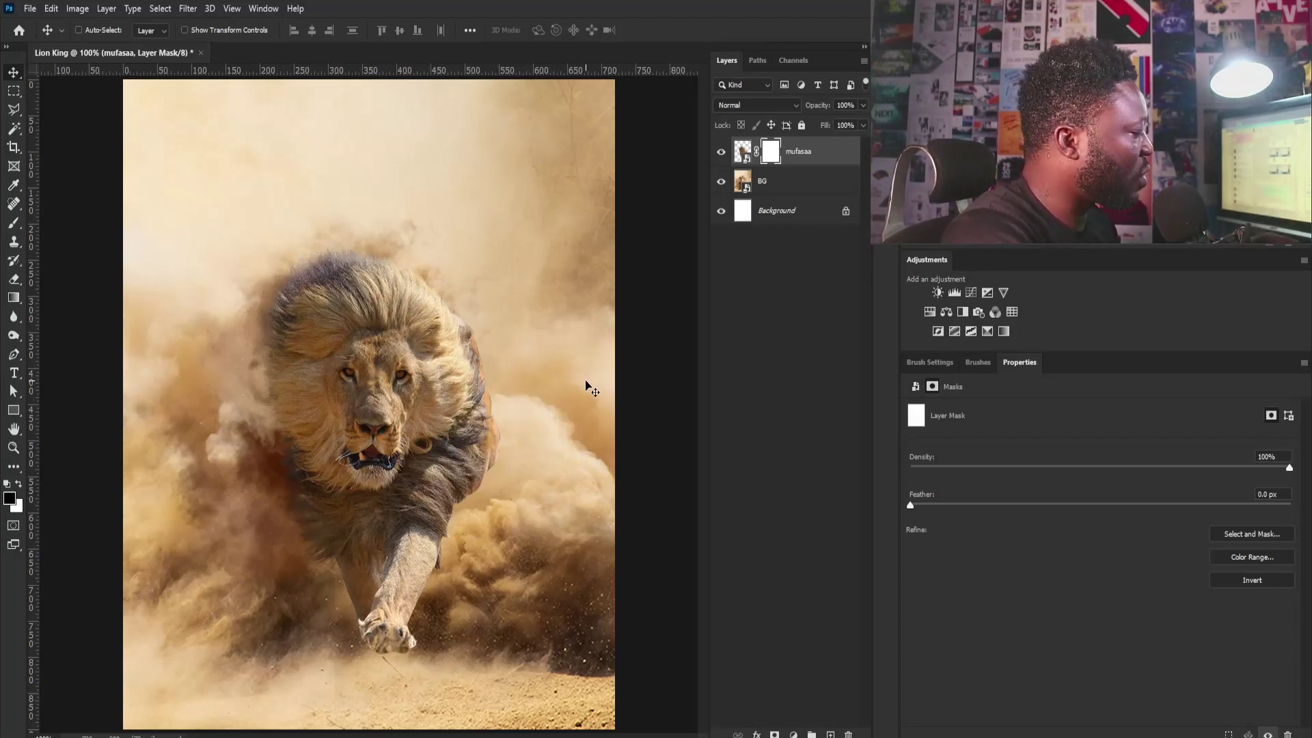
key(b)
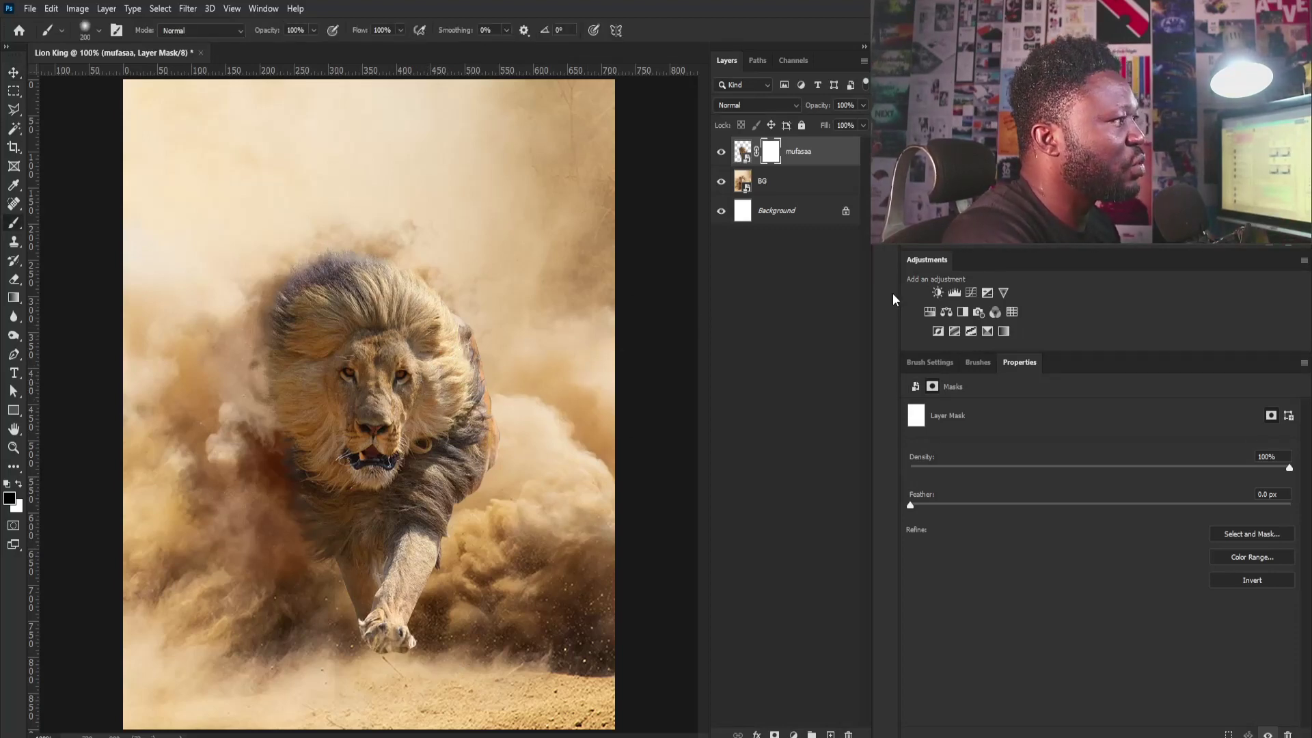
click(928, 363)
click(1013, 394)
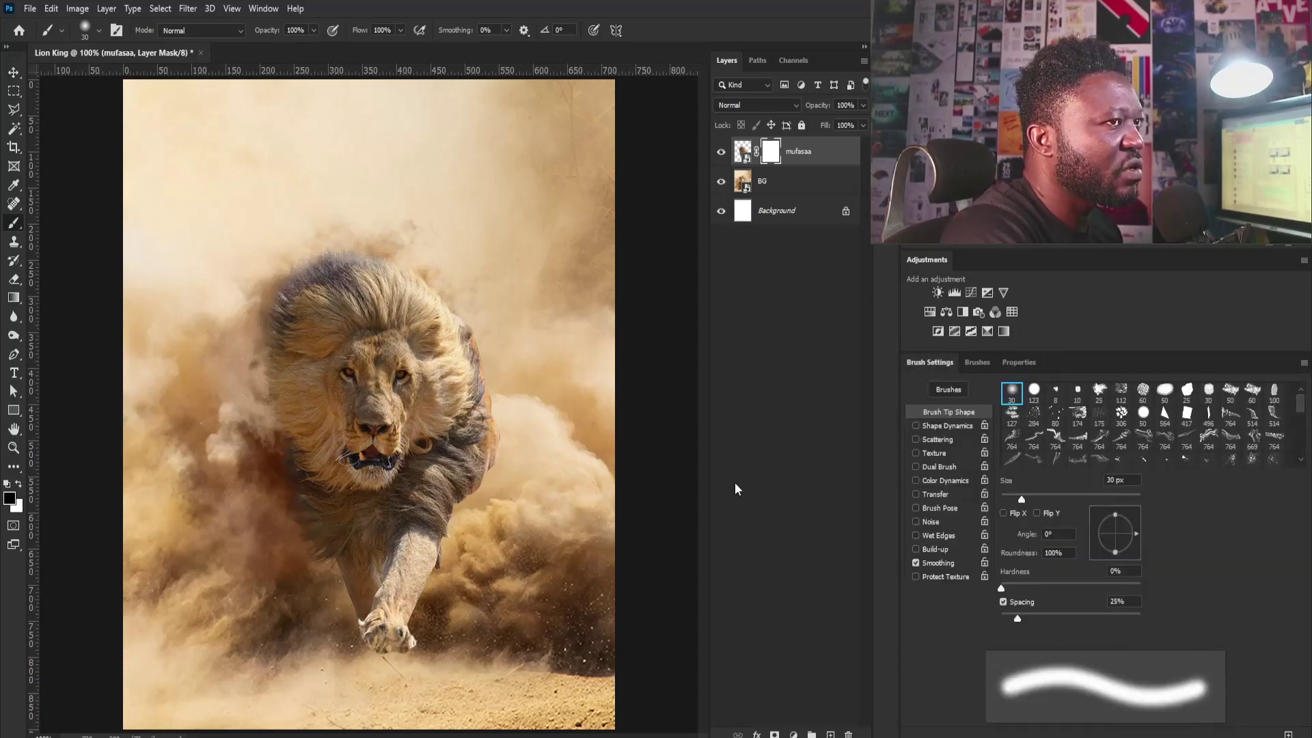
Enlarge the brush to 150 px and paint black on the lion's mask to hide its body and legs in the dust.
key(bracketright)
key(bracketright)
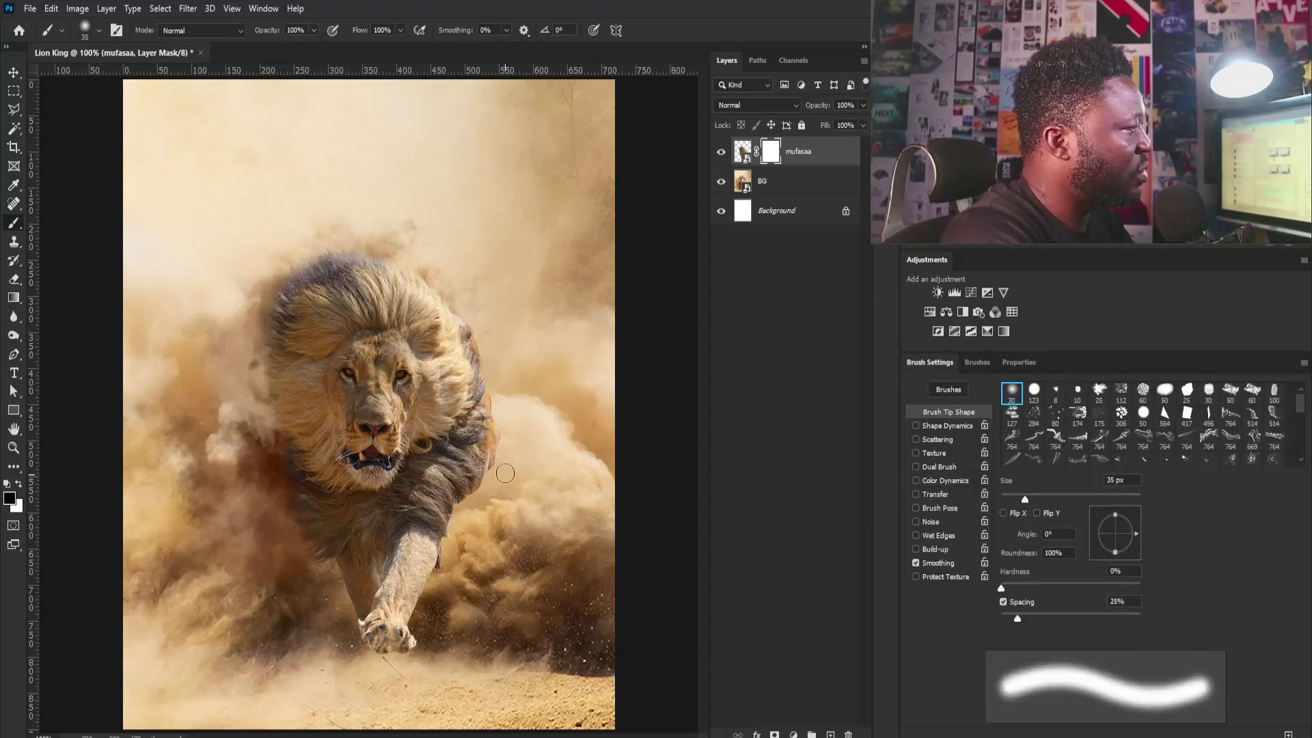
key(bracketright)
key(bracketright)
key(bracketright)
key(bracketright)
key(bracketright)
key(bracketright)
key(bracketright)
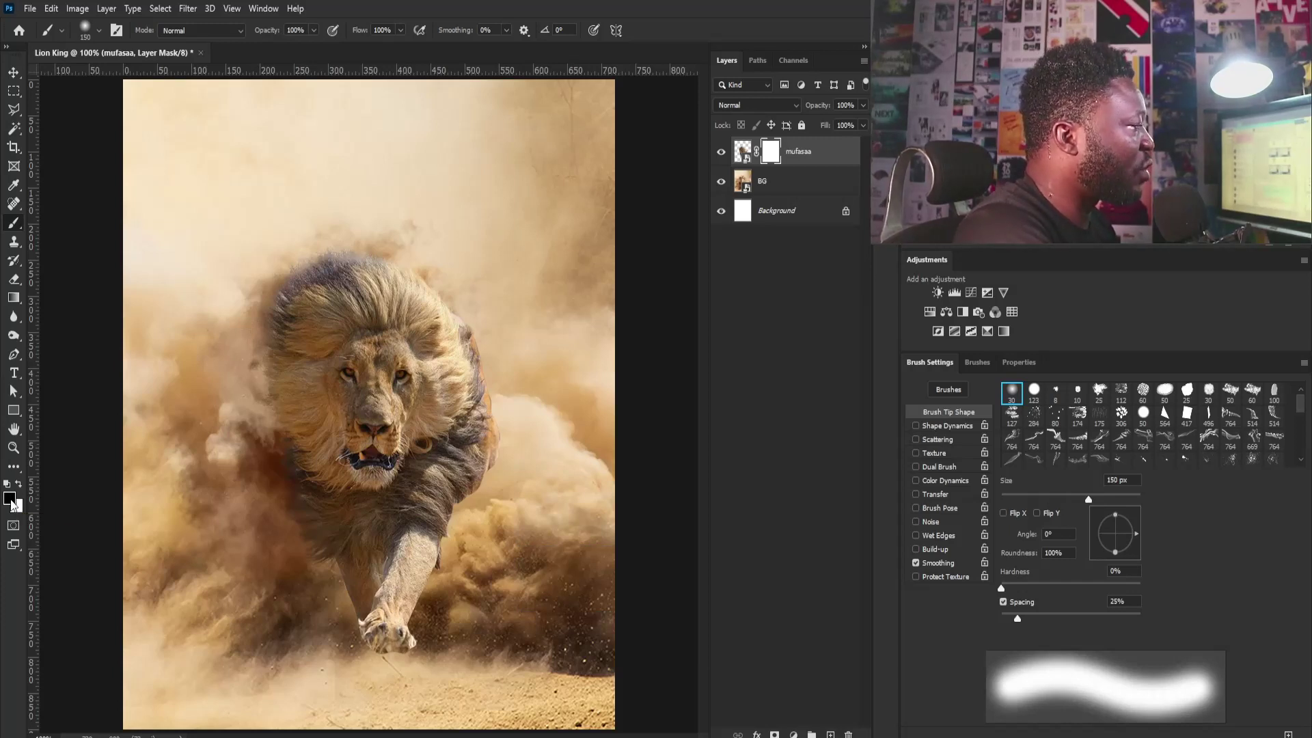
mouse_move(478, 314)
mouse_down()
mouse_move(509, 445)
mouse_move(410, 526)
mouse_move(383, 601)
mouse_move(453, 561)
mouse_move(247, 570)
mouse_move(375, 571)
mouse_move(430, 601)
mouse_move(448, 547)
mouse_move(426, 555)
mouse_up()
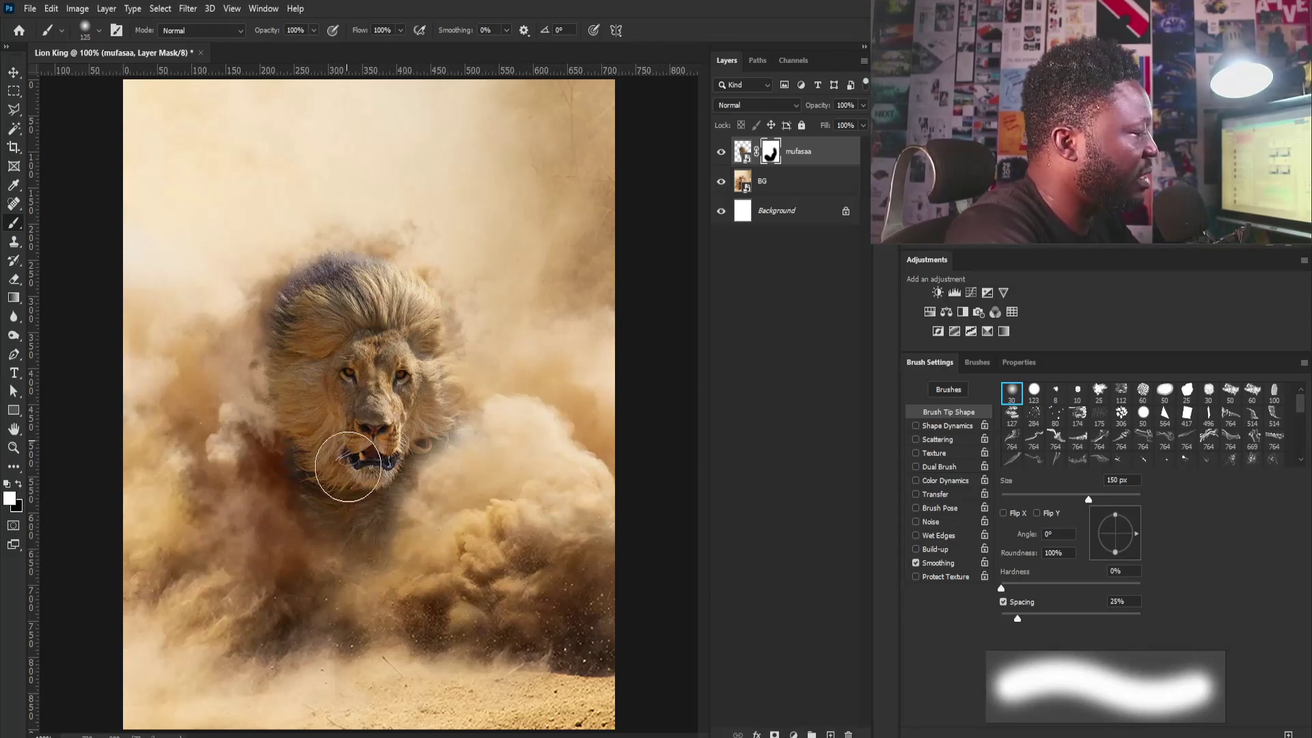
Paint white on the lion's mask with a 60 px brush to bring back the chest and the upper part of the front leg.
key(bracketleft)
key(bracketleft)
key(bracketleft)
key(bracketleft)
key(bracketleft)
key(bracketleft)
mouse_move(405, 531)
mouse_down()
mouse_move(412, 562)
mouse_move(425, 559)
mouse_move(430, 511)
mouse_up()
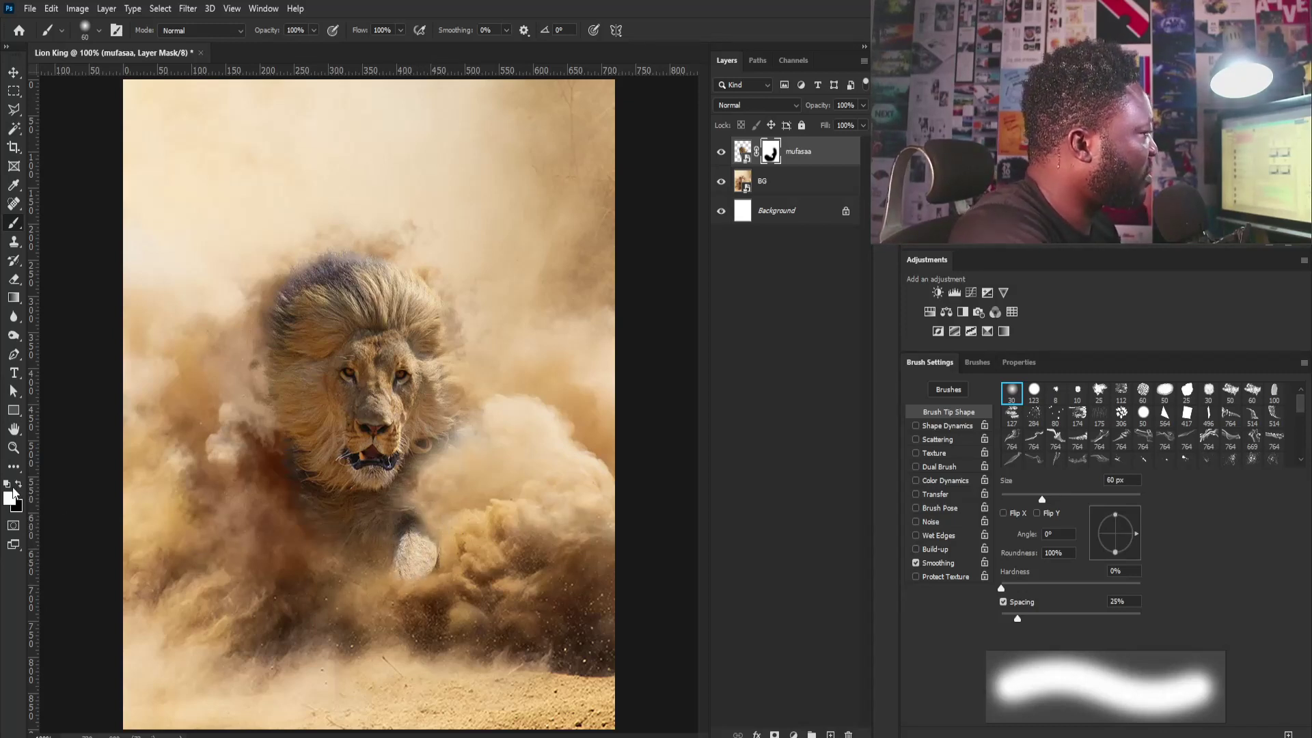
Fade the edge of the lion's restored front leg by painting black on the mask with an 80 px brush at 28% flow.
key(x)
mouse_move(437, 525)
mouse_down()
mouse_move(417, 522)
mouse_move(459, 512)
mouse_up()
key(bracketright)
key(bracketright)
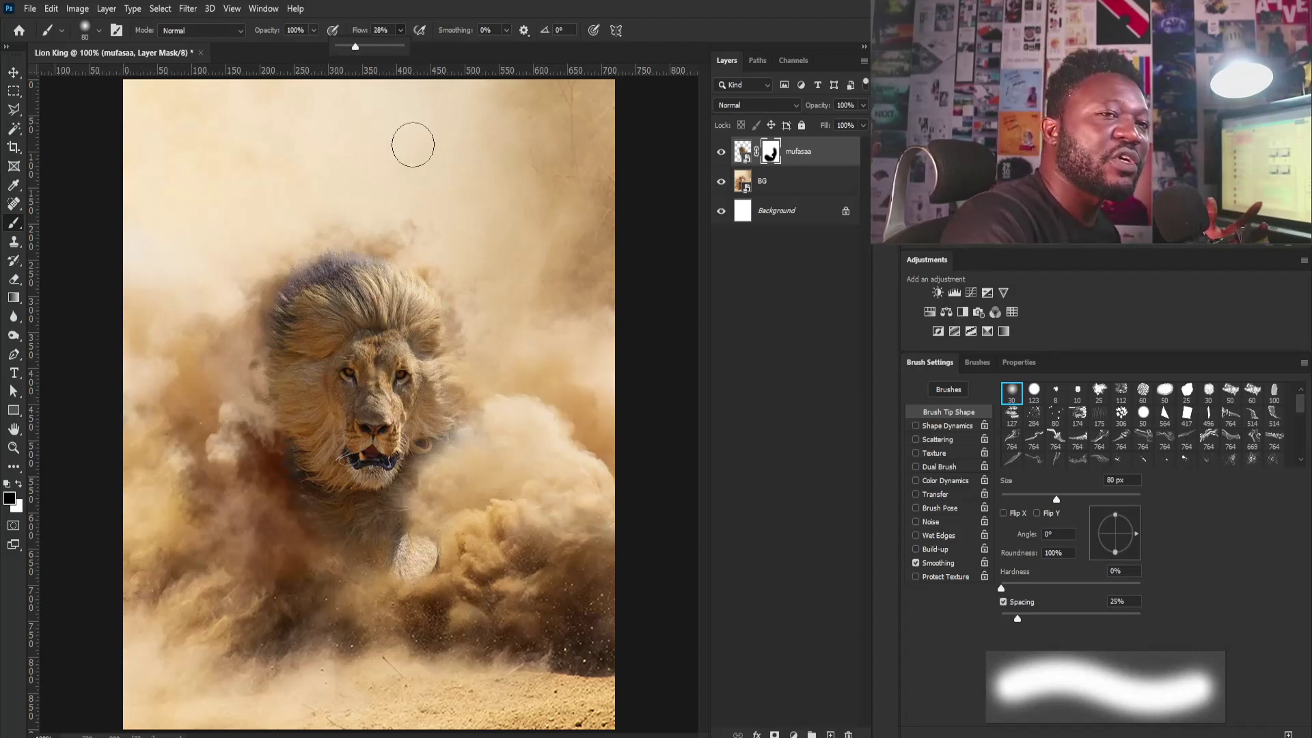
click(453, 547)
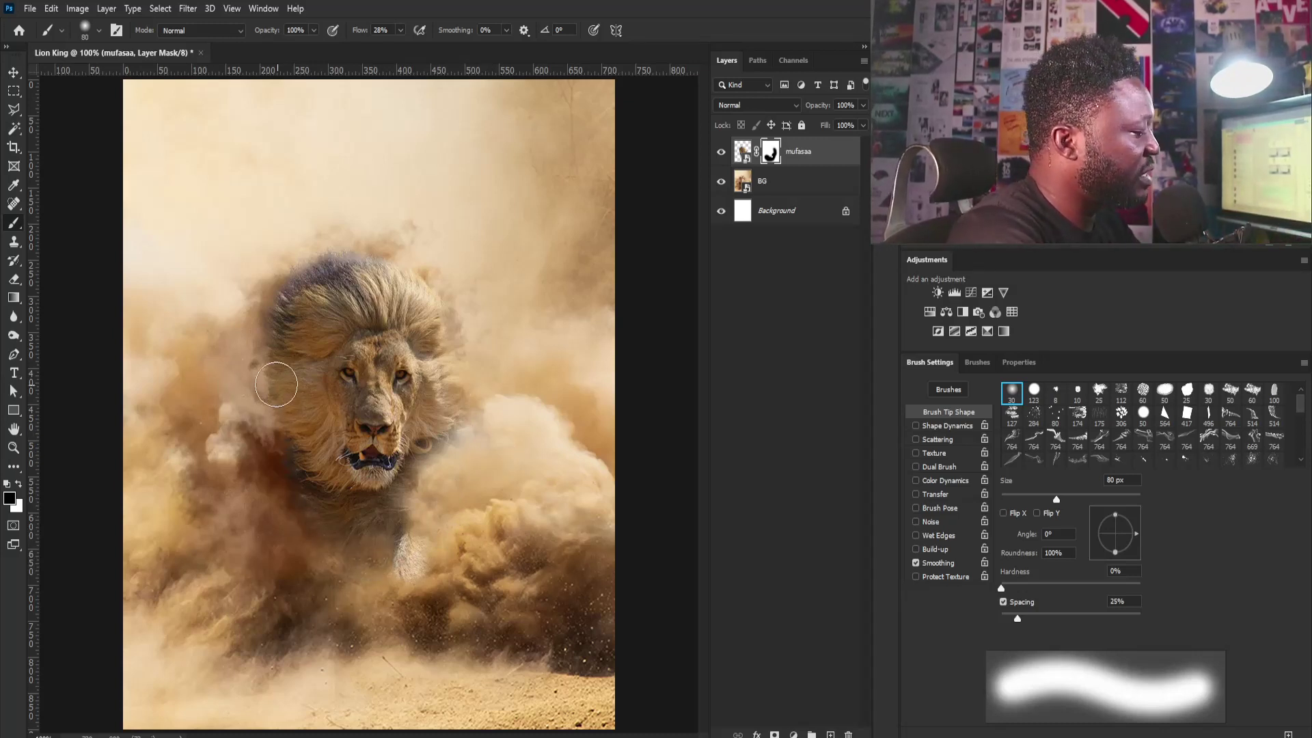
Soften the left edge of the lion's mane into the dust by painting black on the mask with a 125 px brush.
key(bracketright)
key(bracketright)
key(bracketright)
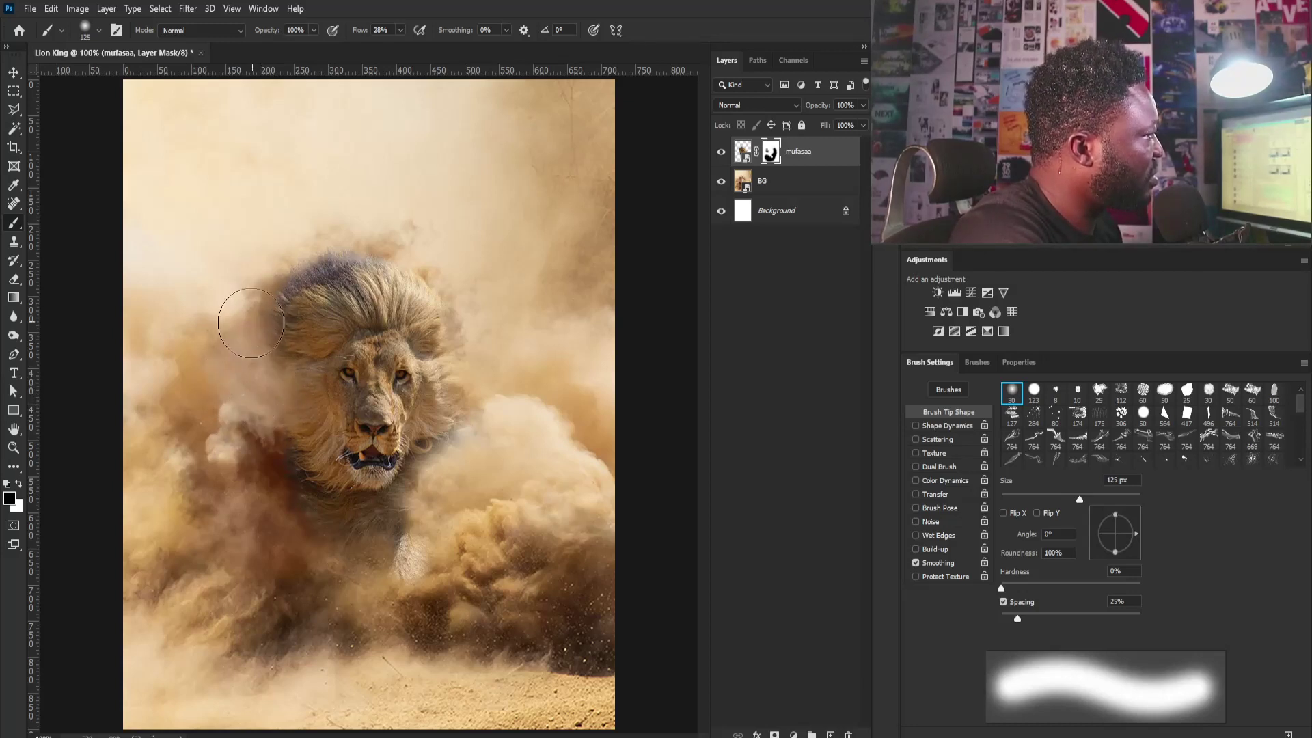
mouse_move(251, 322)
mouse_down()
mouse_move(235, 393)
mouse_move(278, 433)
mouse_move(275, 457)
mouse_move(271, 411)
mouse_up()
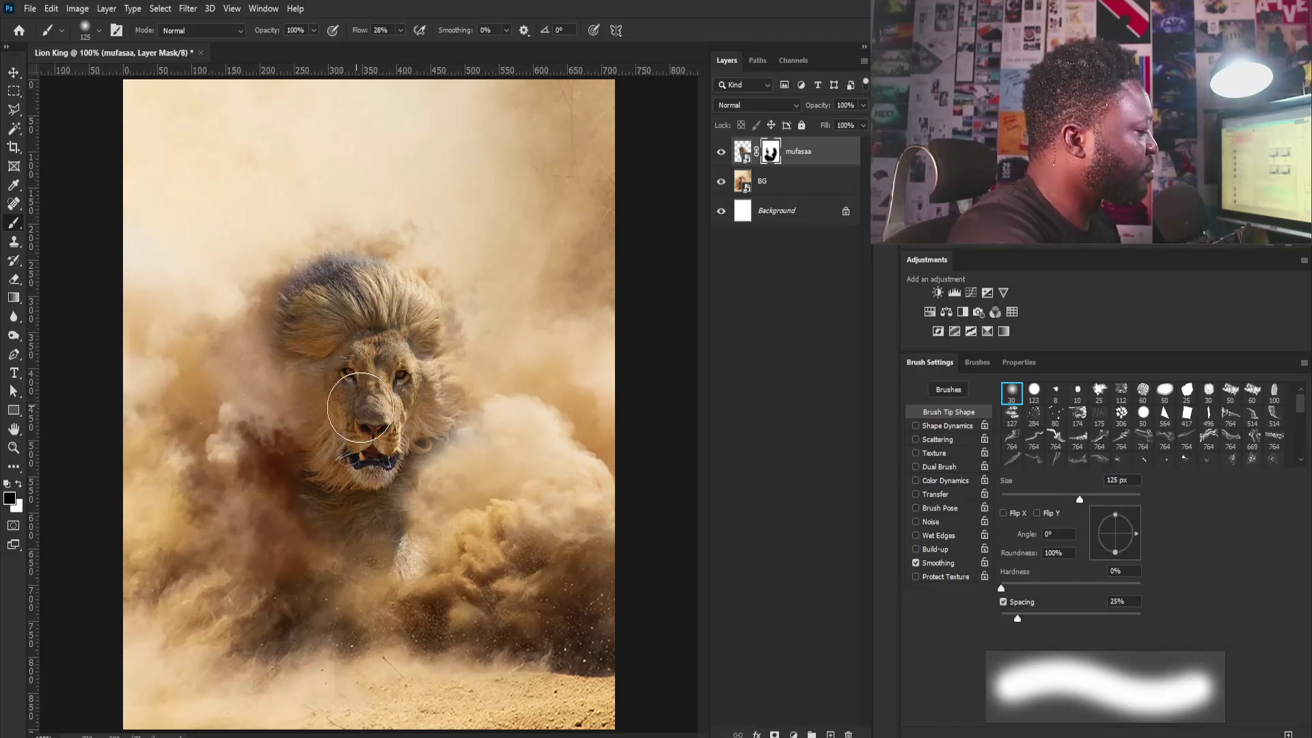
Apply the Oil Paint filter to the lion image with stylization 3.6, cleanliness 3.0, scale 1.3, bristle detail 10.0 and lighting off.
key(v)
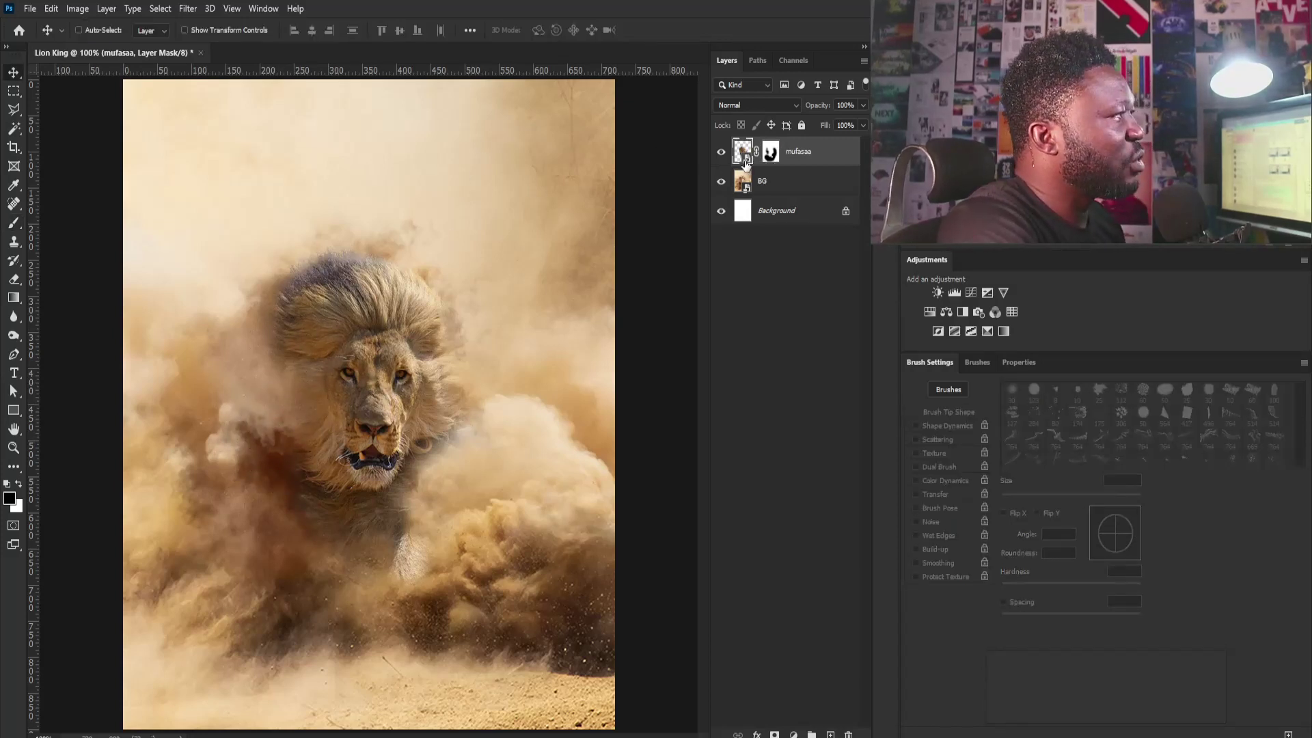
click(749, 150)
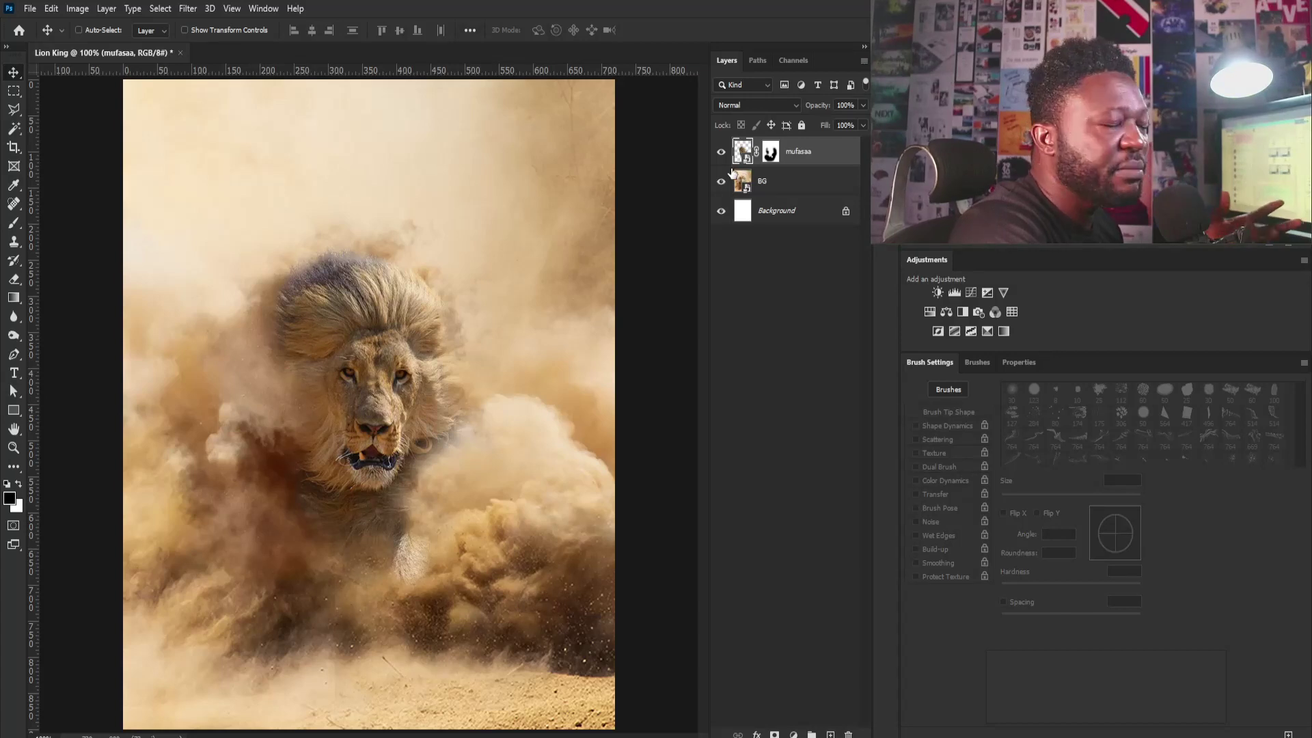
click(190, 9)
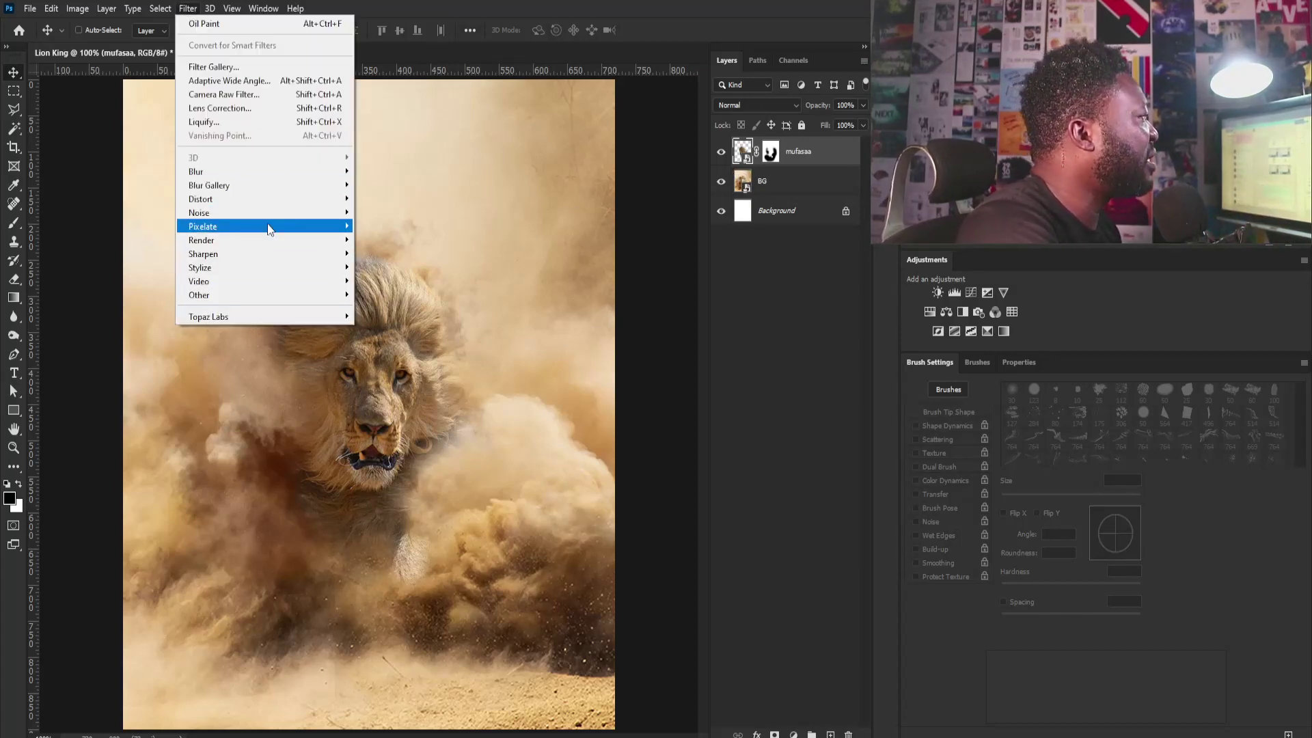
mouse_move(256, 265)
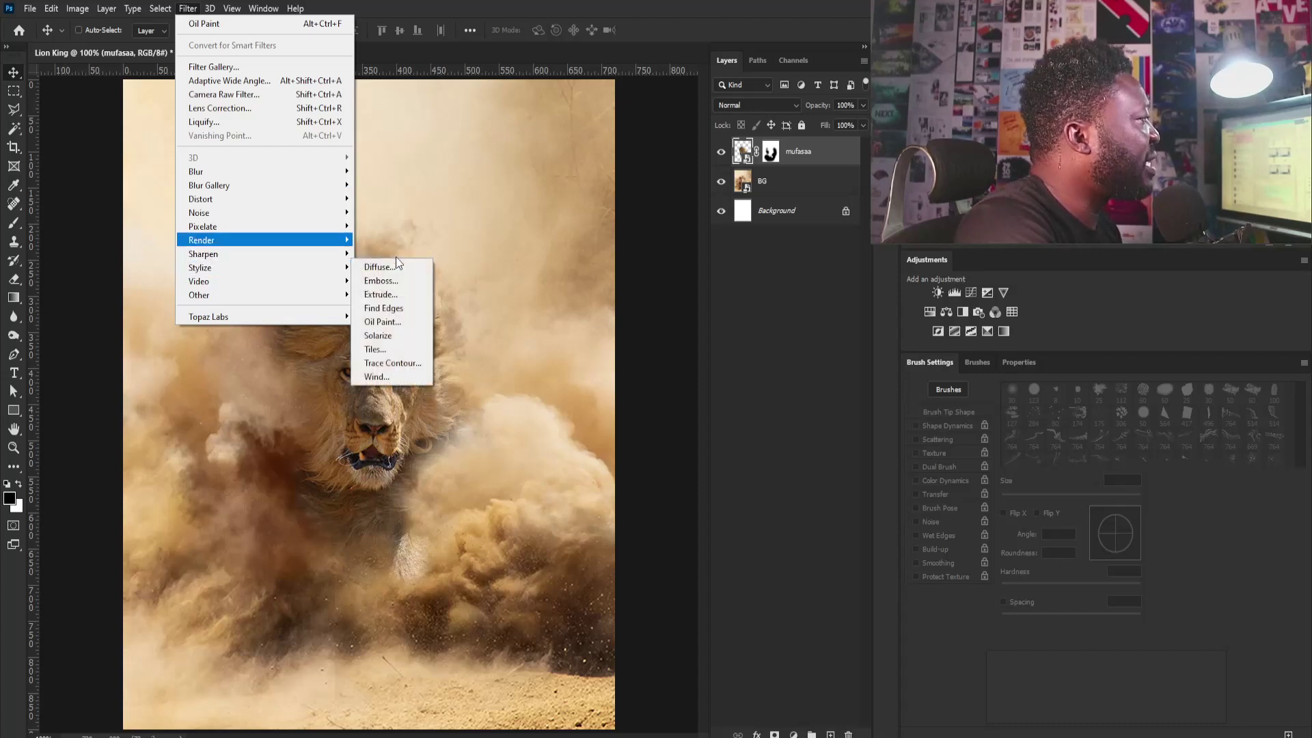
click(393, 322)
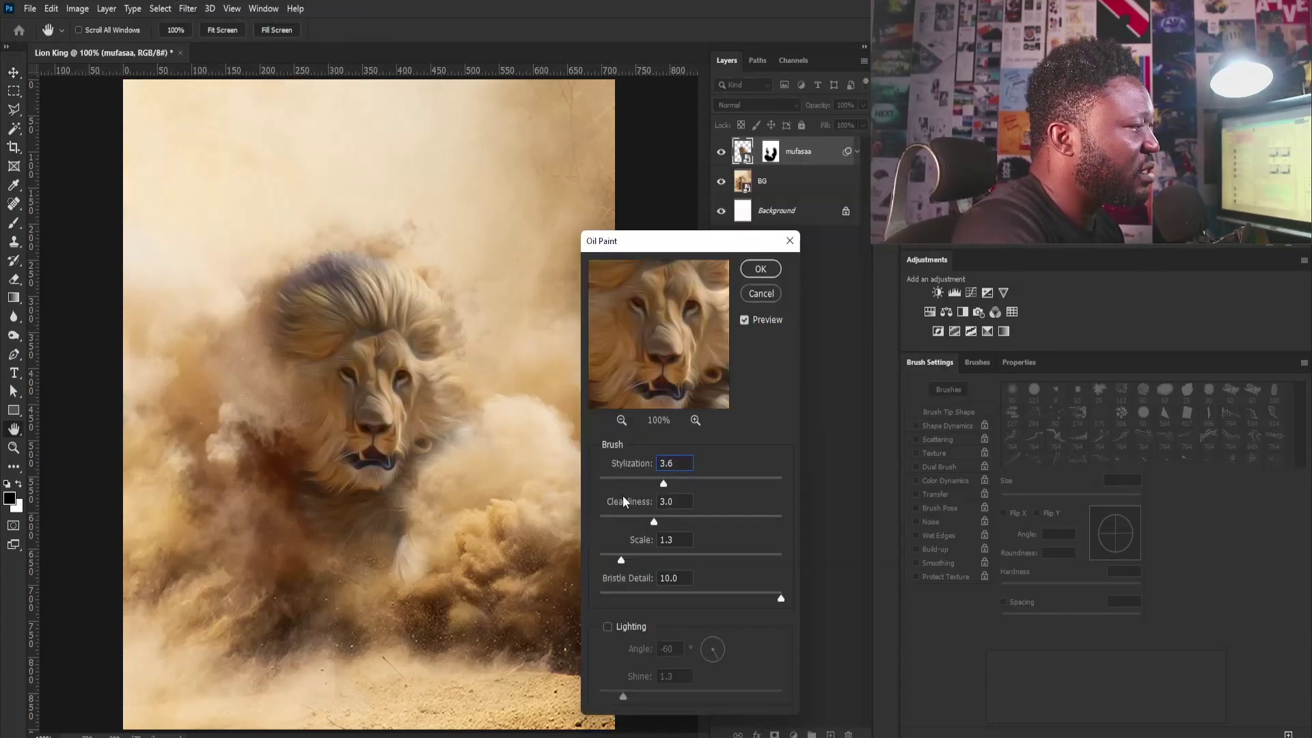
click(679, 503)
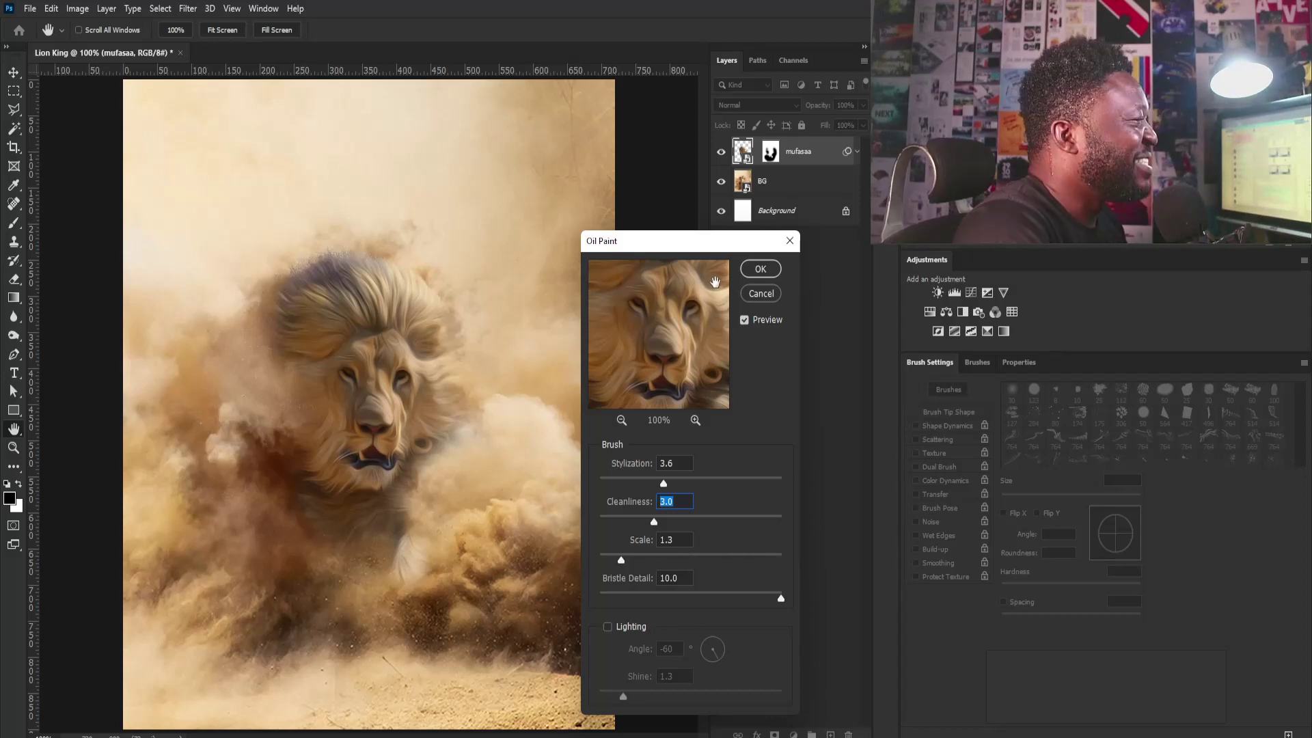
click(761, 269)
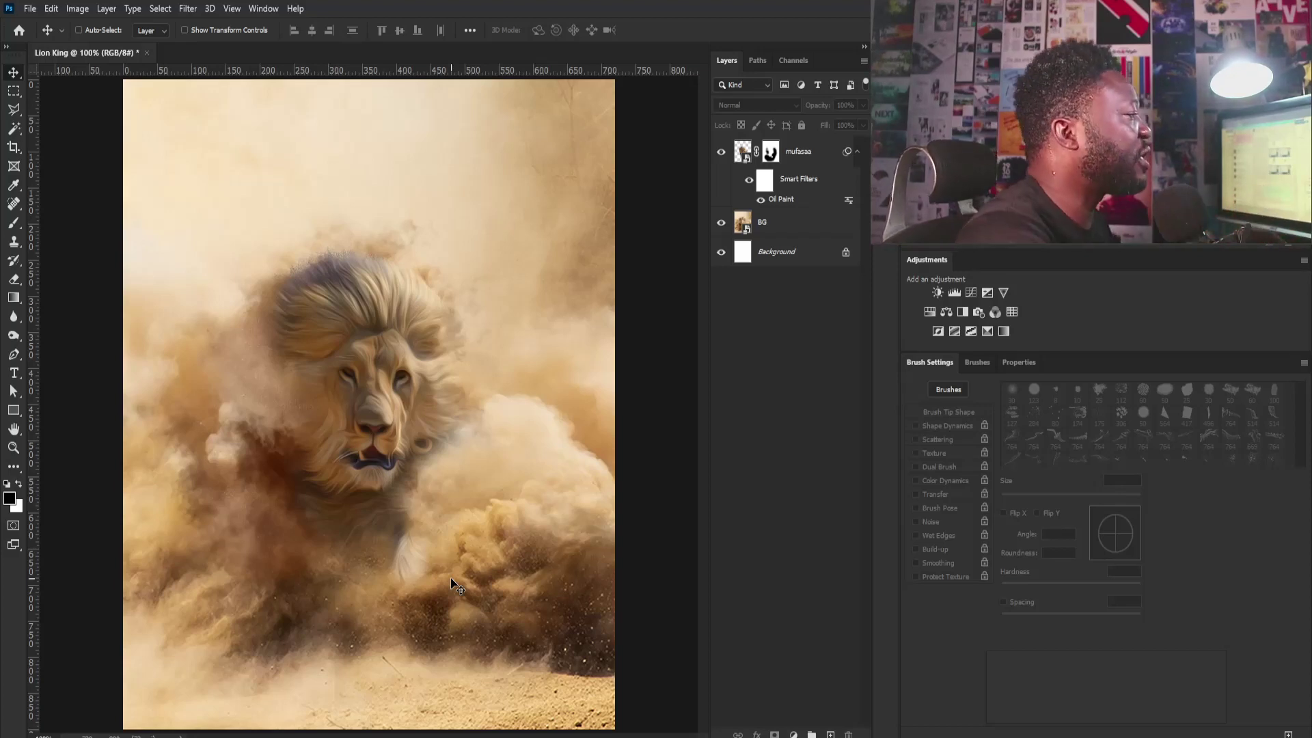
Duplicate the BG layer, move the copy above the lion layer and set its blend mode to Screen.
drag(827, 225, 831, 733)
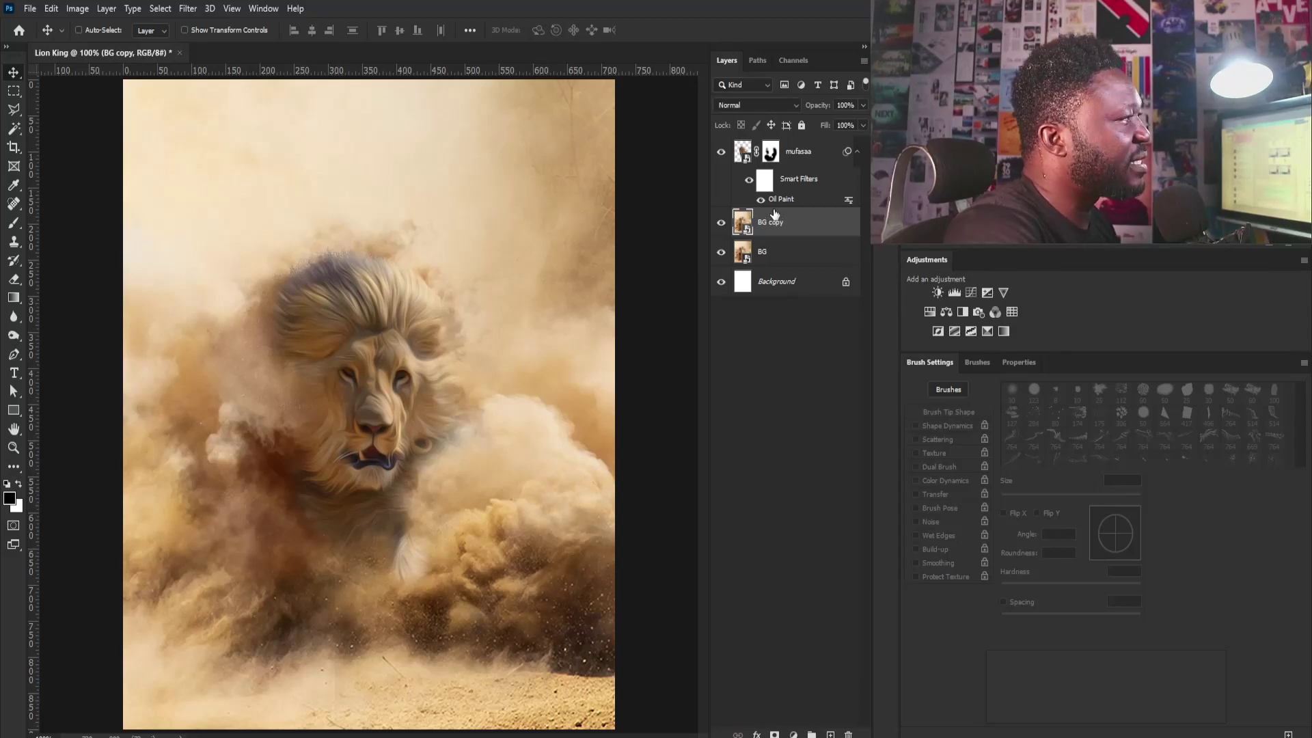
drag(797, 228, 801, 145)
click(777, 104)
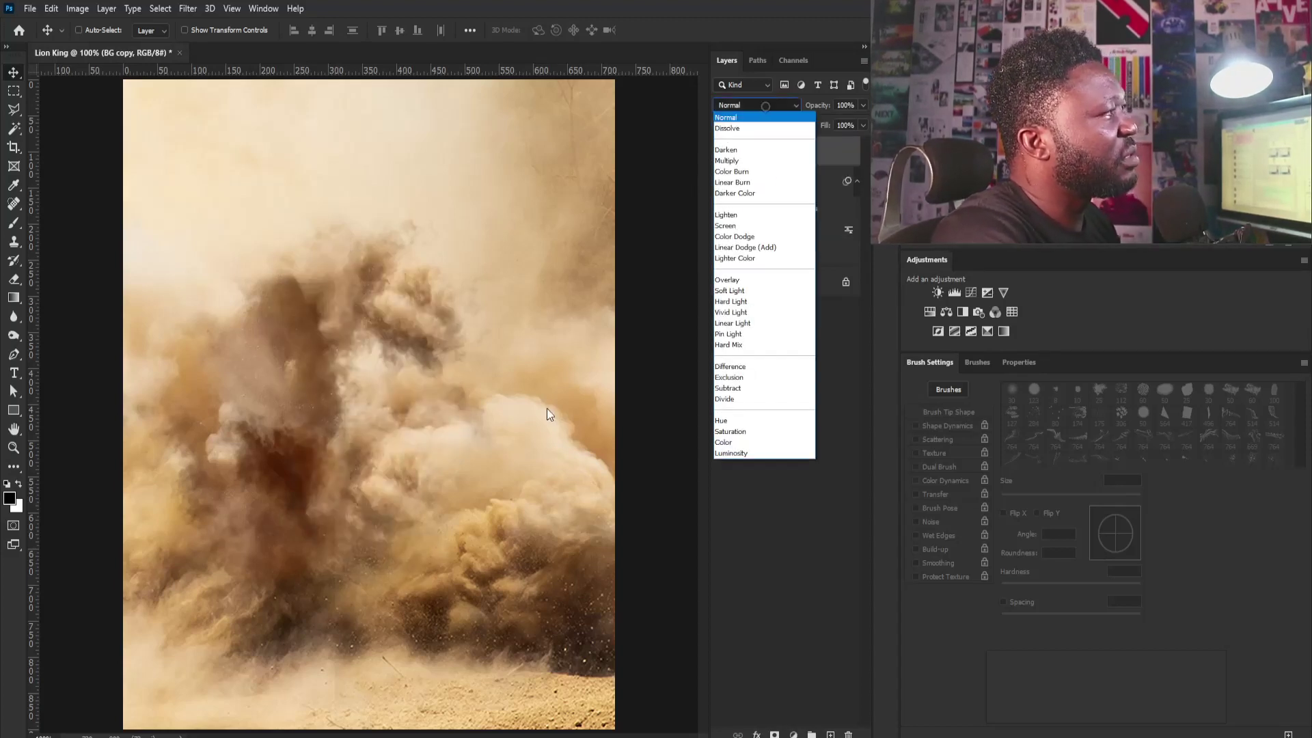
click(759, 223)
Rename the mufasaa layer to Simba.
double_click(798, 181)
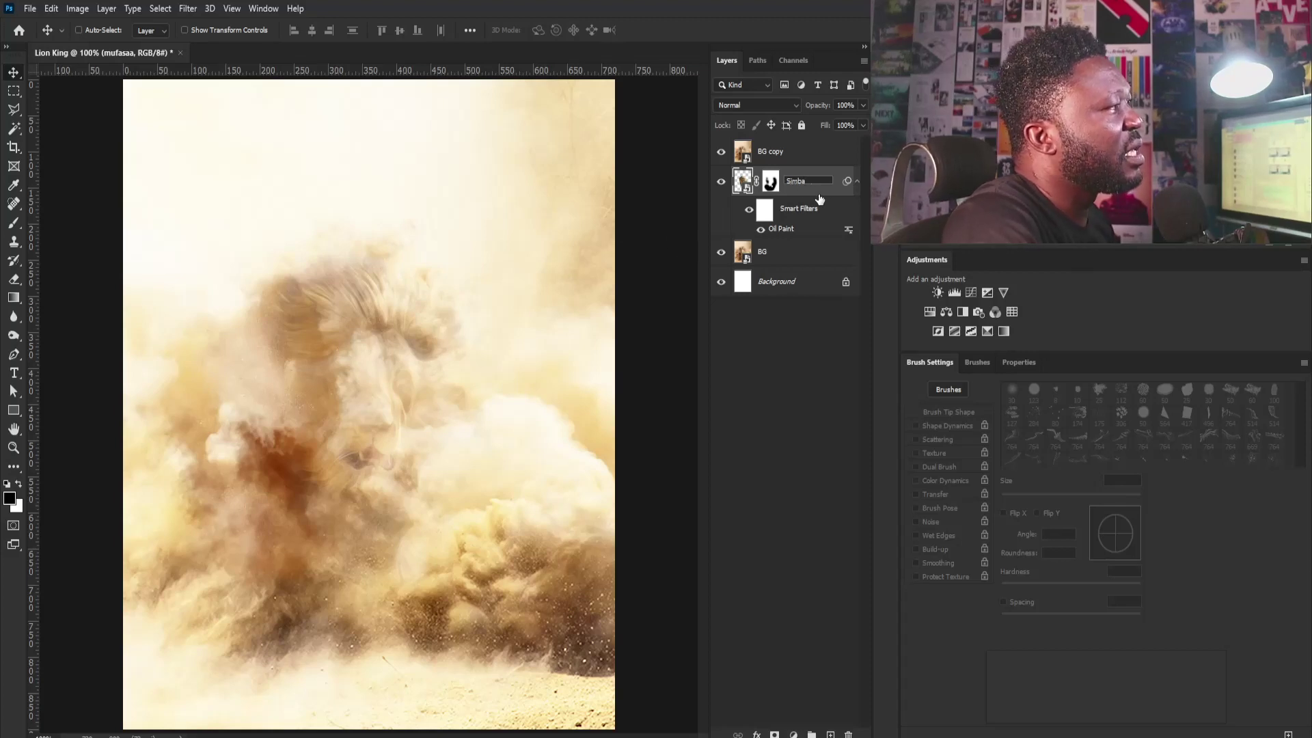
key(Return)
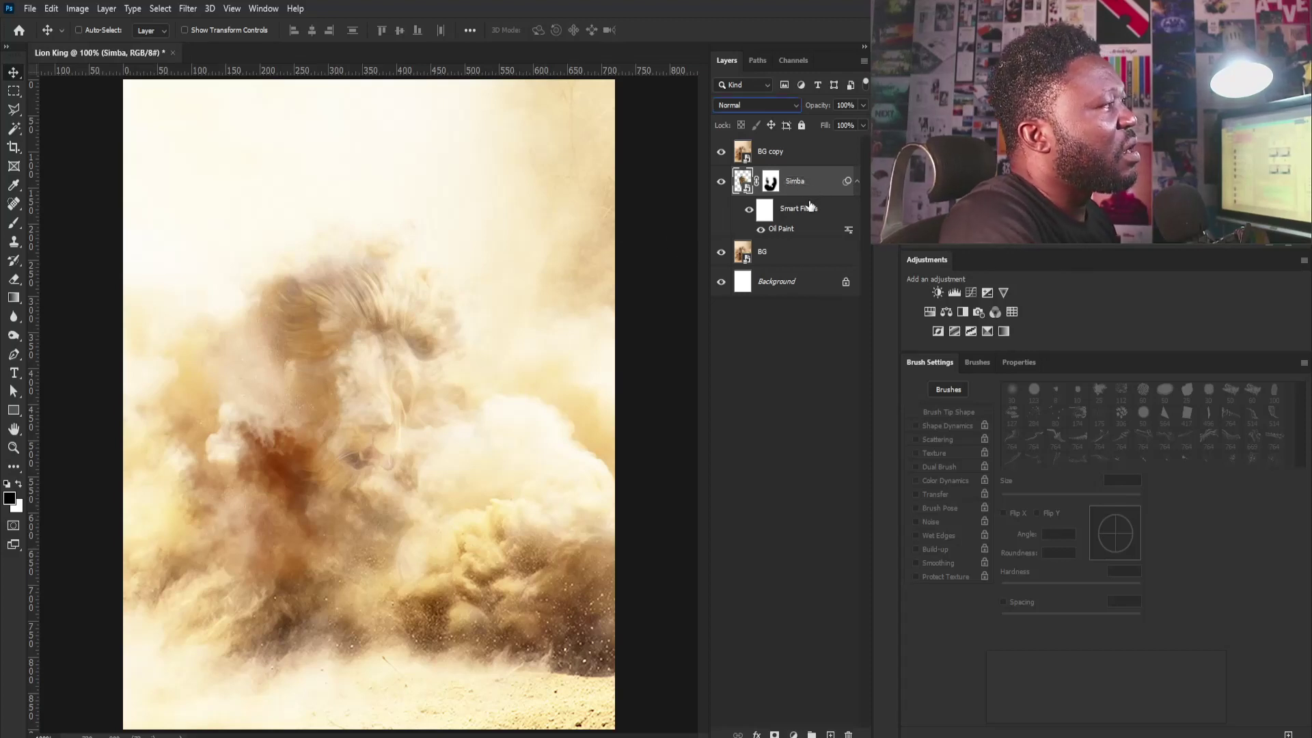
Add a layer mask to the BG copy layer and invert it to black so the whole layer is hidden.
click(767, 161)
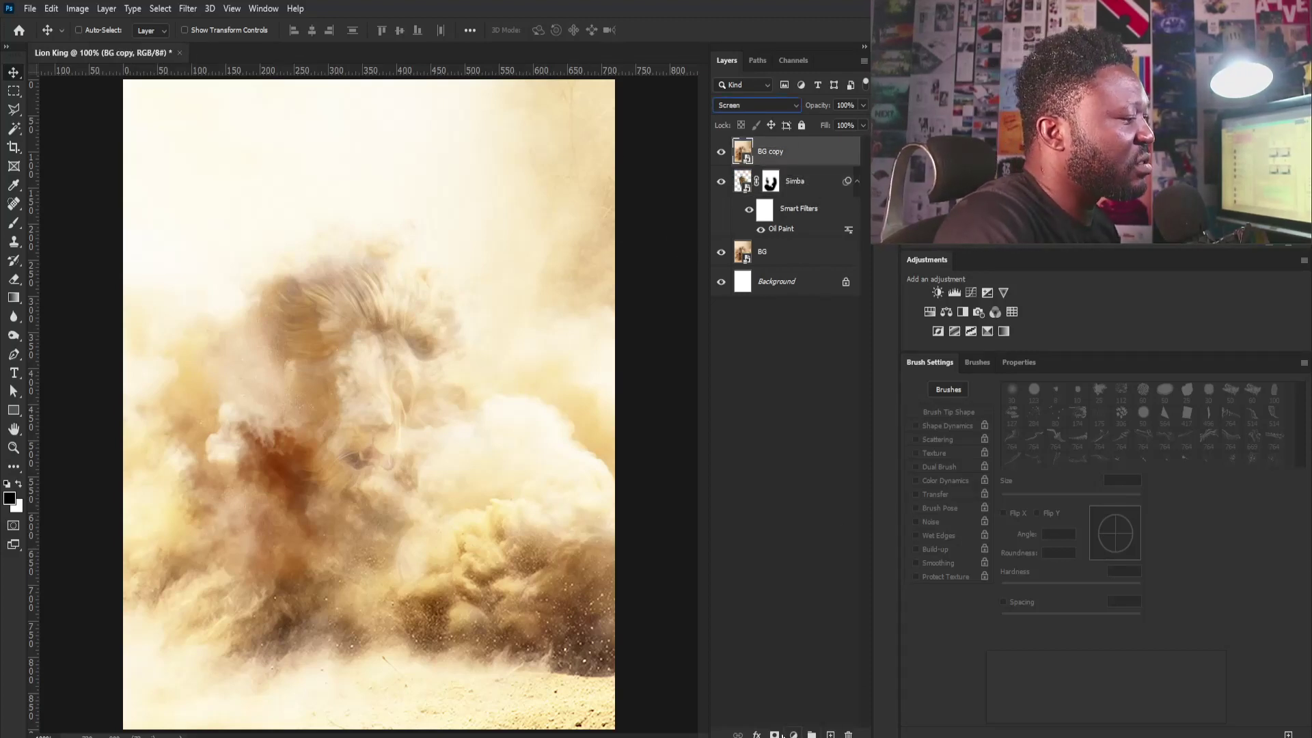
click(776, 734)
key(ctrl+i)
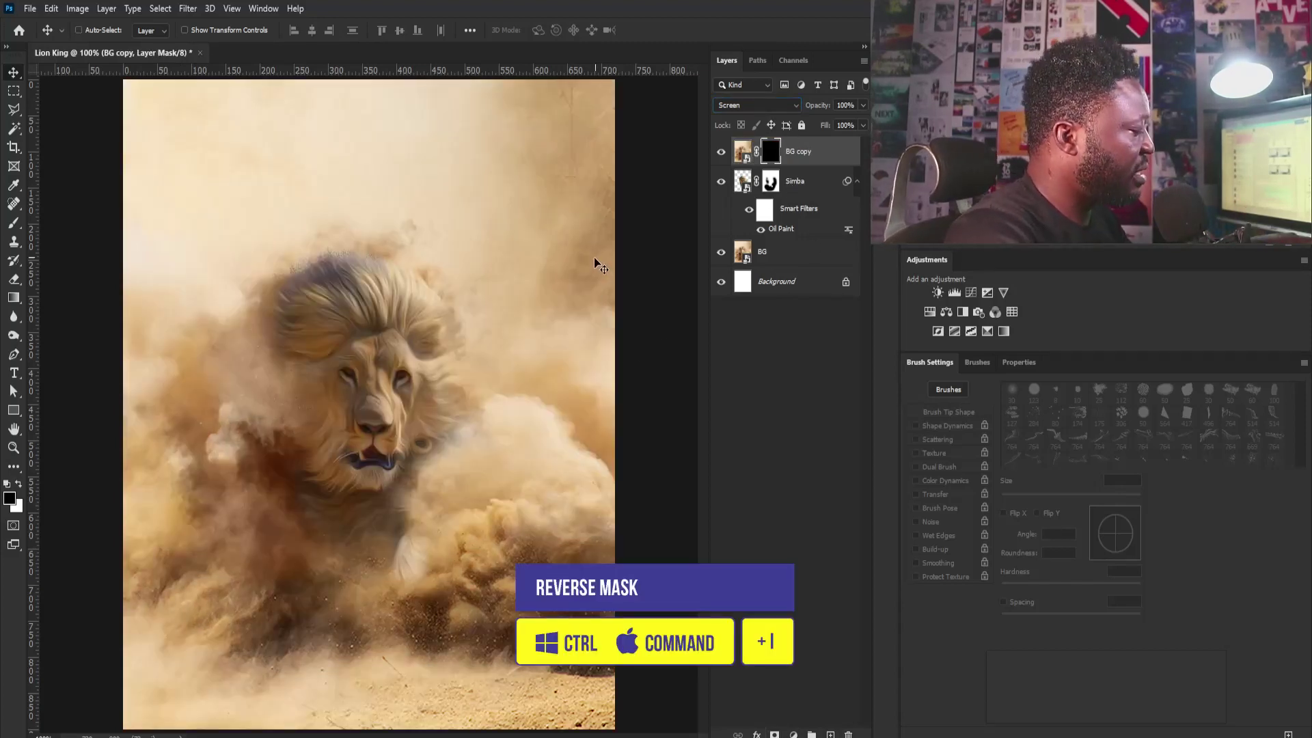
Paint white on the BG copy mask over the right of the lion's mane and face with a soft 175 px brush at 28% flow.
key(b)
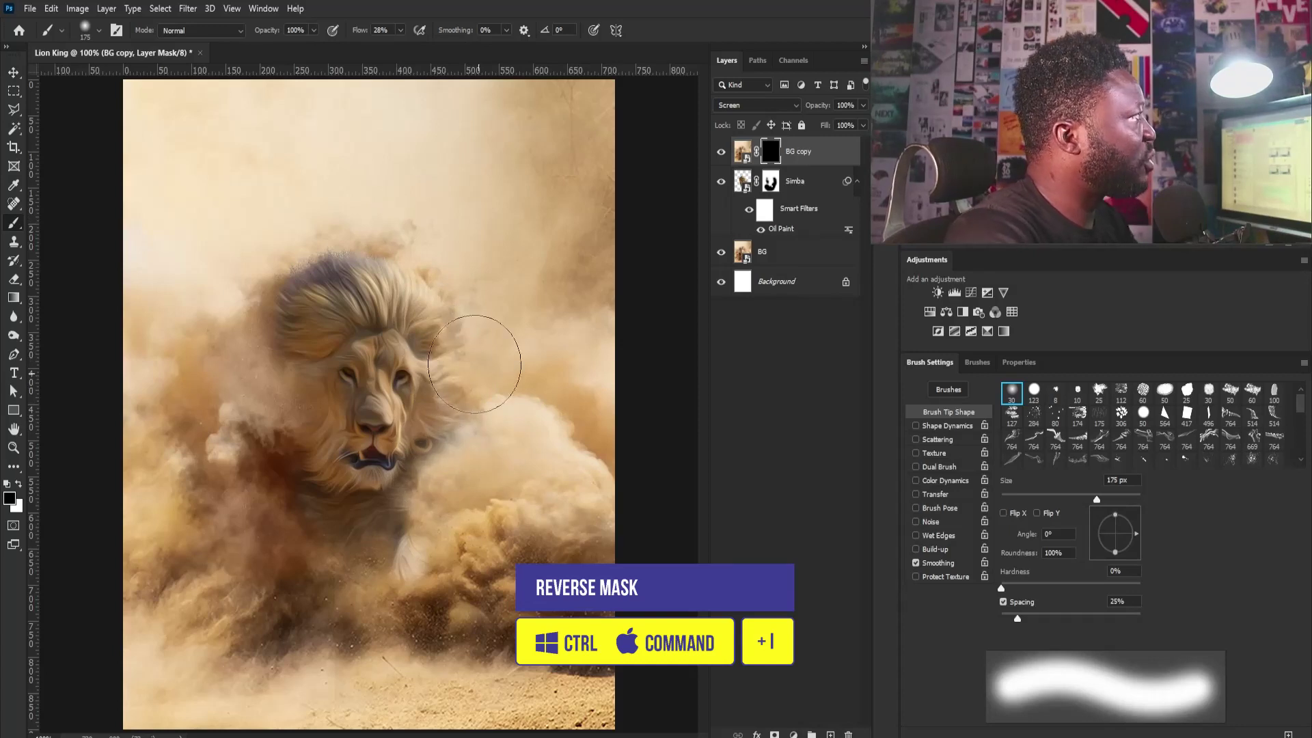
key(bracketright)
key(bracketright)
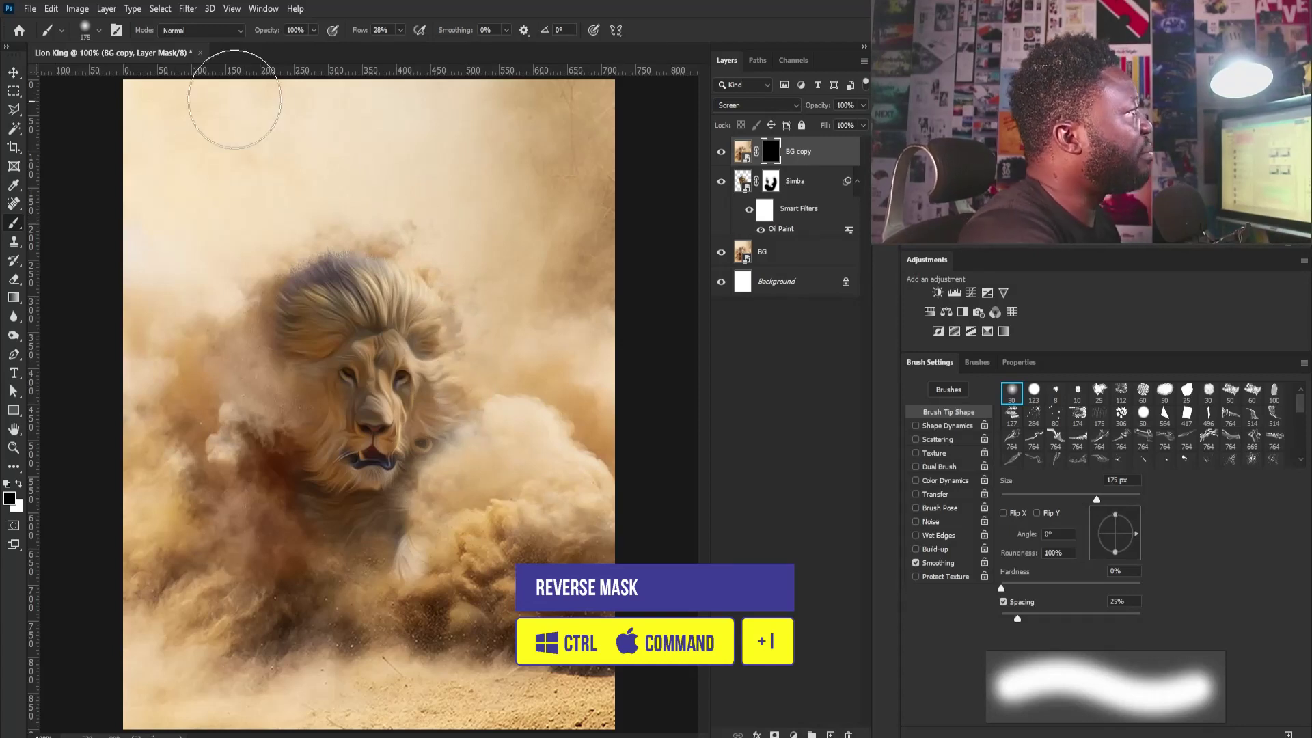
click(381, 30)
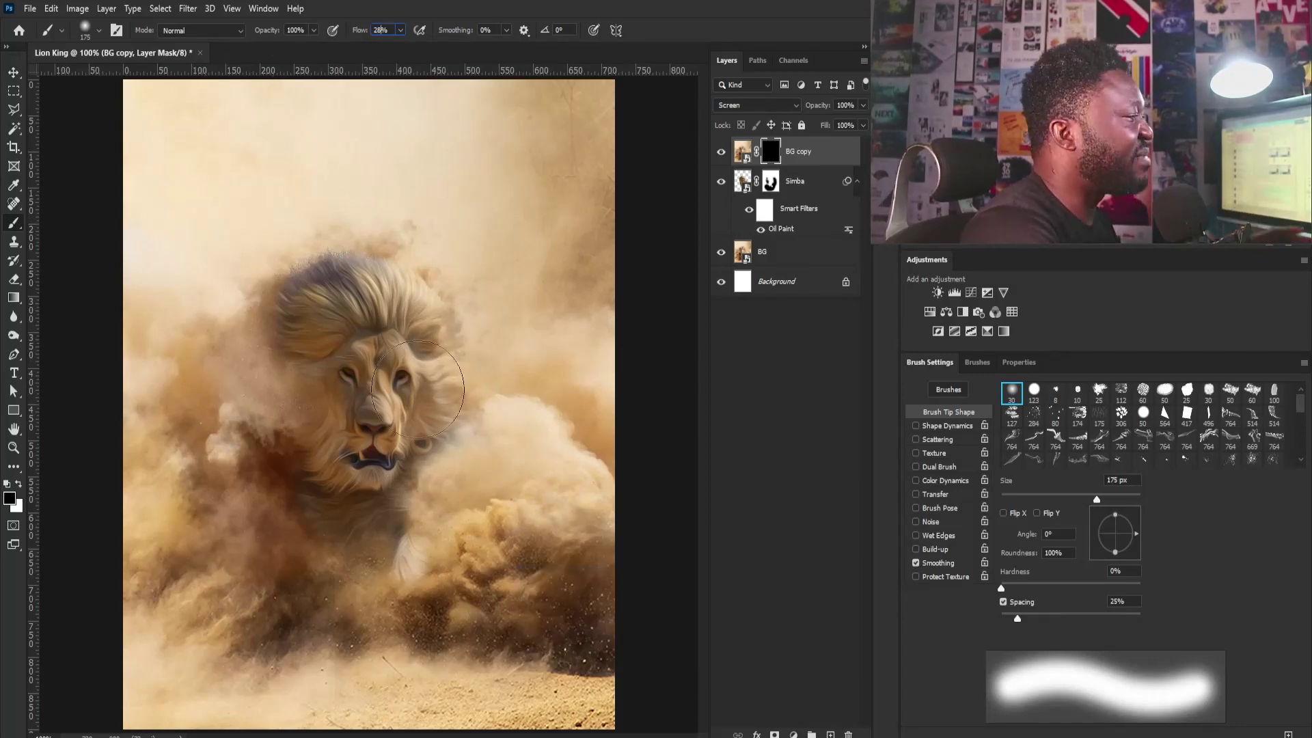
mouse_move(330, 370)
mouse_down()
mouse_move(400, 359)
mouse_move(399, 342)
mouse_move(271, 464)
mouse_up()
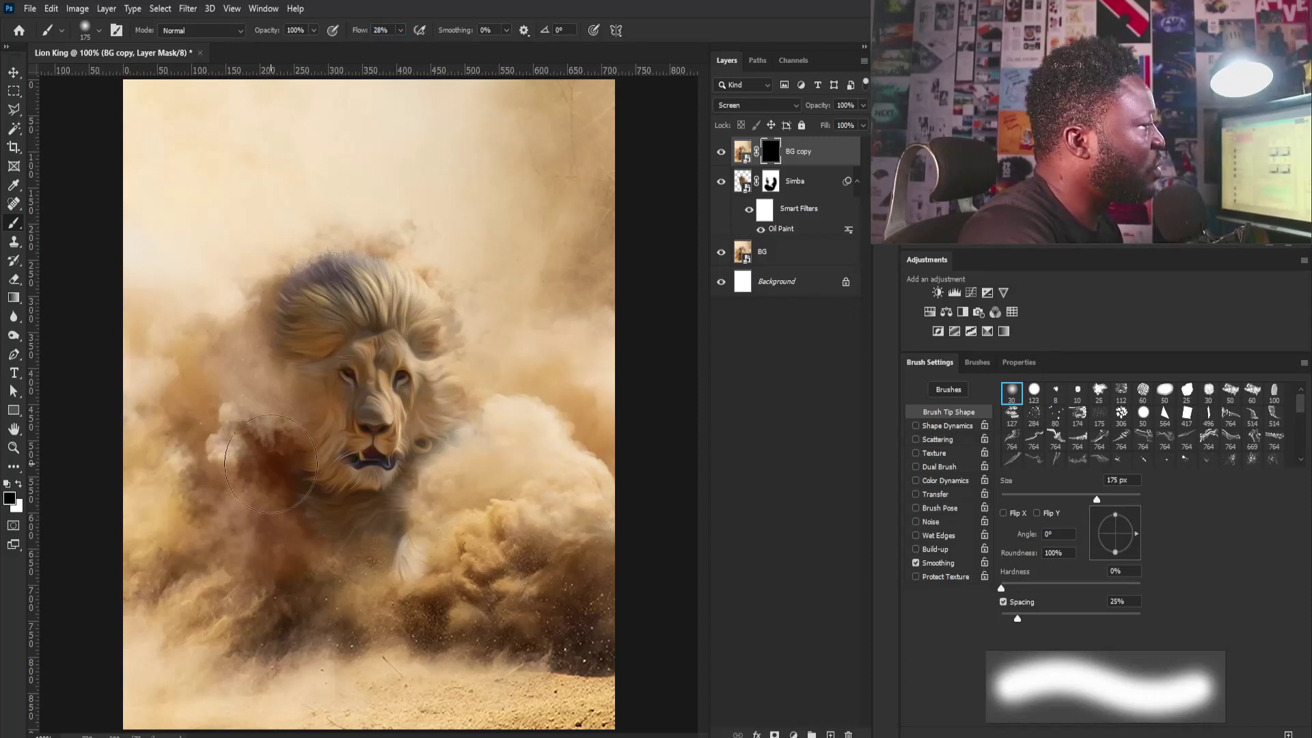
click(19, 484)
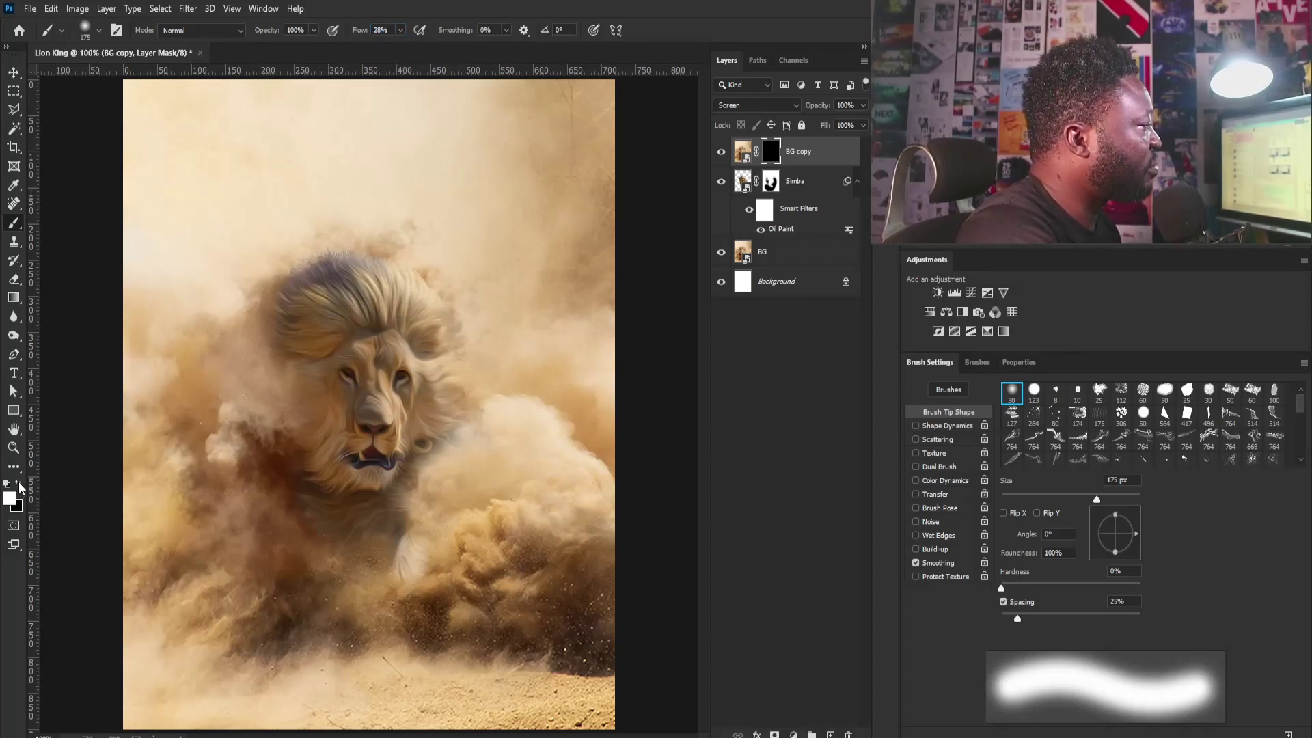
mouse_move(382, 308)
mouse_down()
mouse_move(422, 320)
mouse_move(417, 391)
mouse_move(406, 375)
mouse_move(473, 420)
mouse_move(463, 431)
mouse_move(440, 291)
mouse_move(411, 268)
mouse_move(429, 255)
mouse_move(454, 278)
mouse_move(503, 438)
mouse_move(452, 380)
mouse_move(416, 411)
mouse_move(381, 321)
mouse_move(430, 442)
mouse_move(437, 513)
mouse_move(397, 392)
mouse_move(382, 405)
mouse_move(410, 422)
mouse_up()
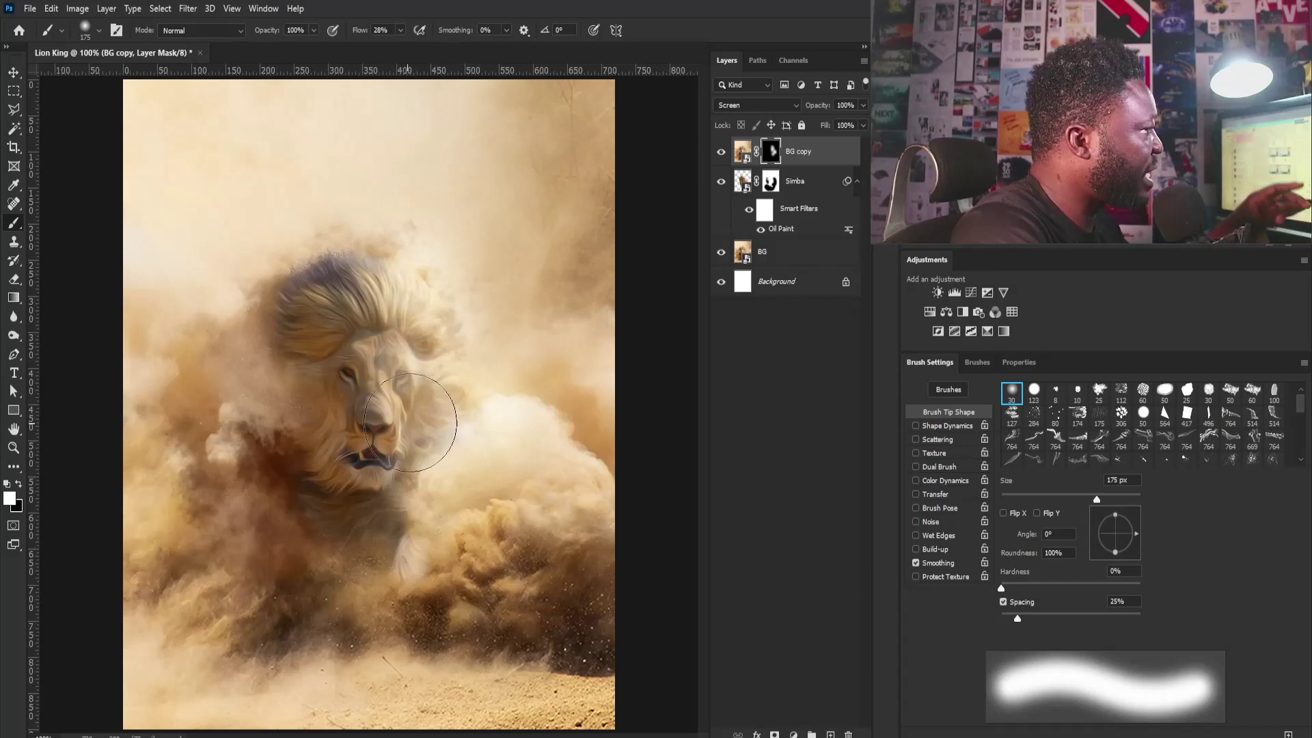
Refine the BG copy mask with a soft 90 px brush, painting black over the lion's face and crown and white beside the mane.
click(18, 483)
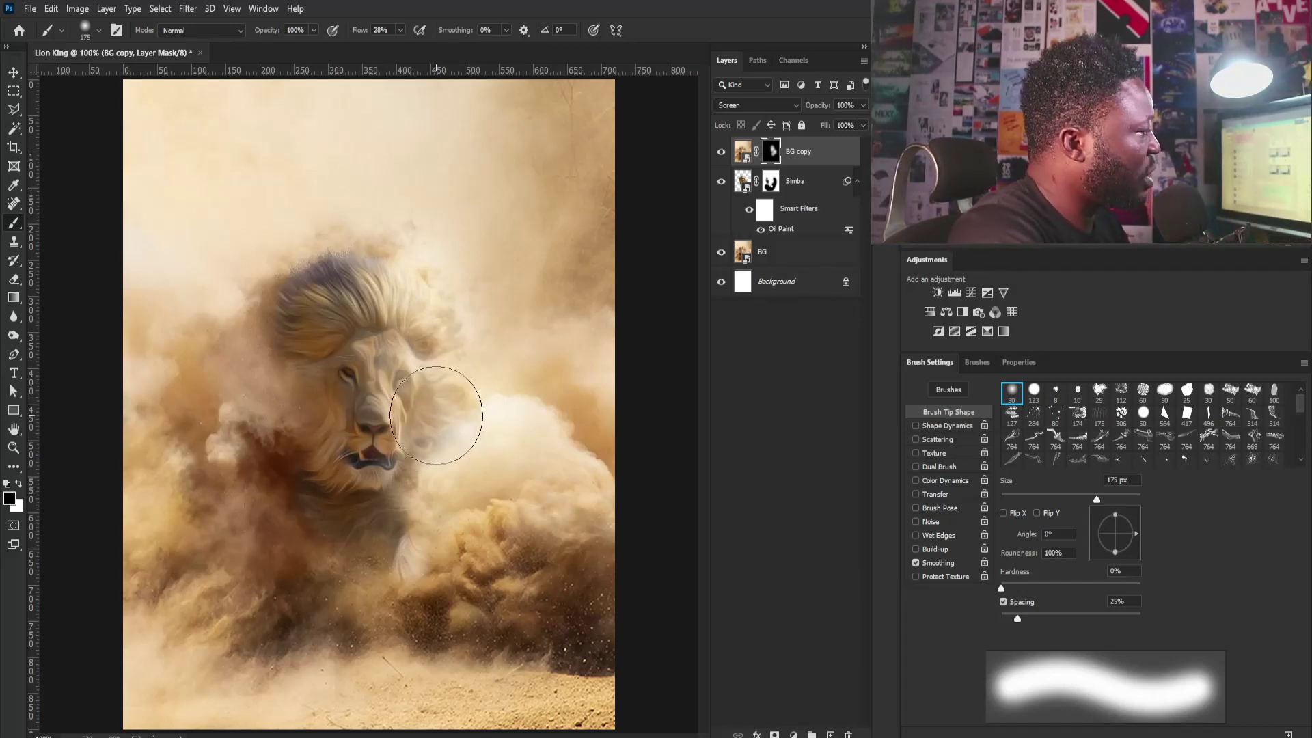
key(bracketleft)
key(bracketleft)
key(bracketleft)
key(bracketleft)
drag(403, 390, 392, 369)
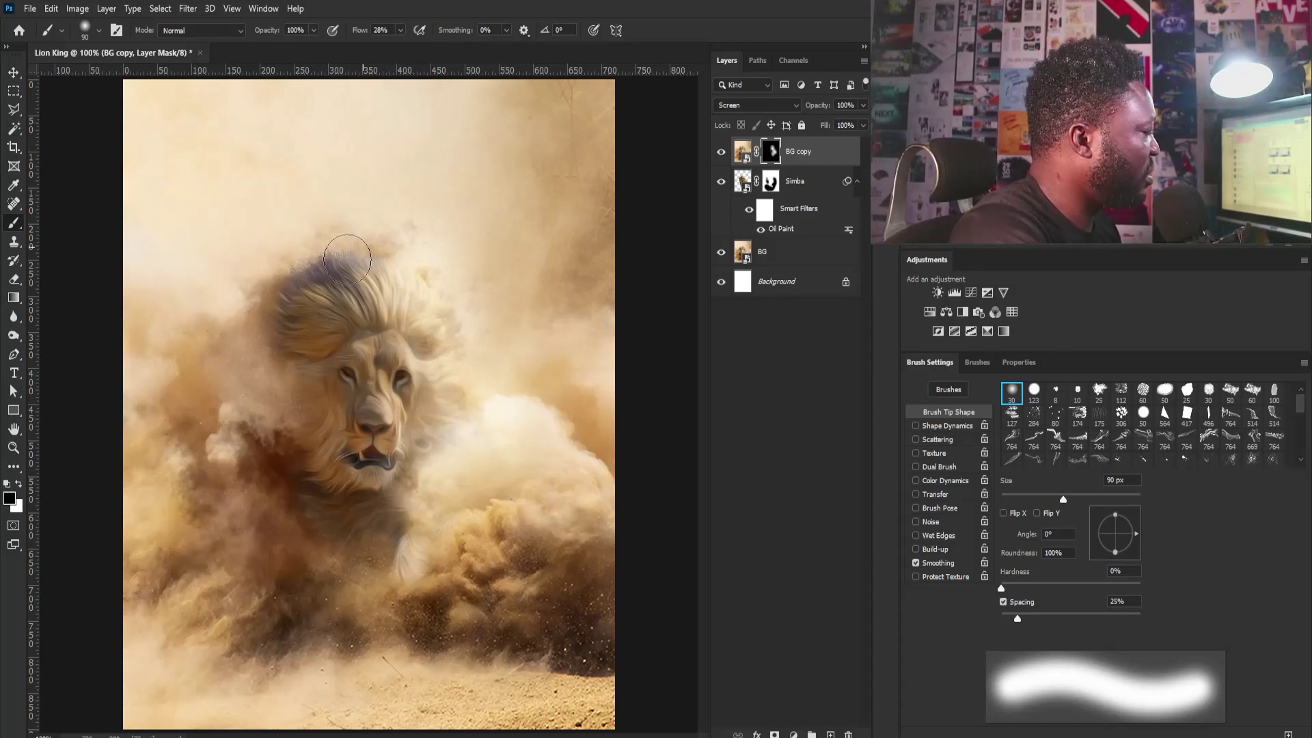
click(19, 485)
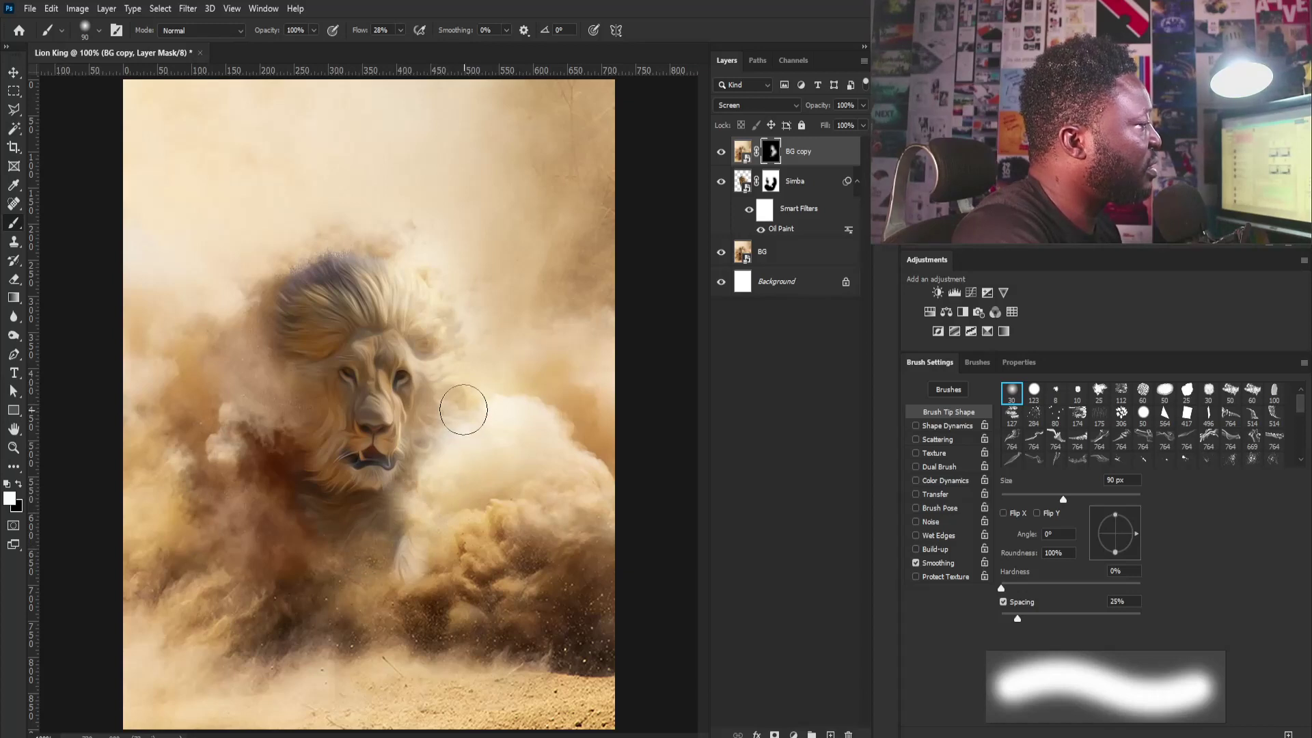
key(v)
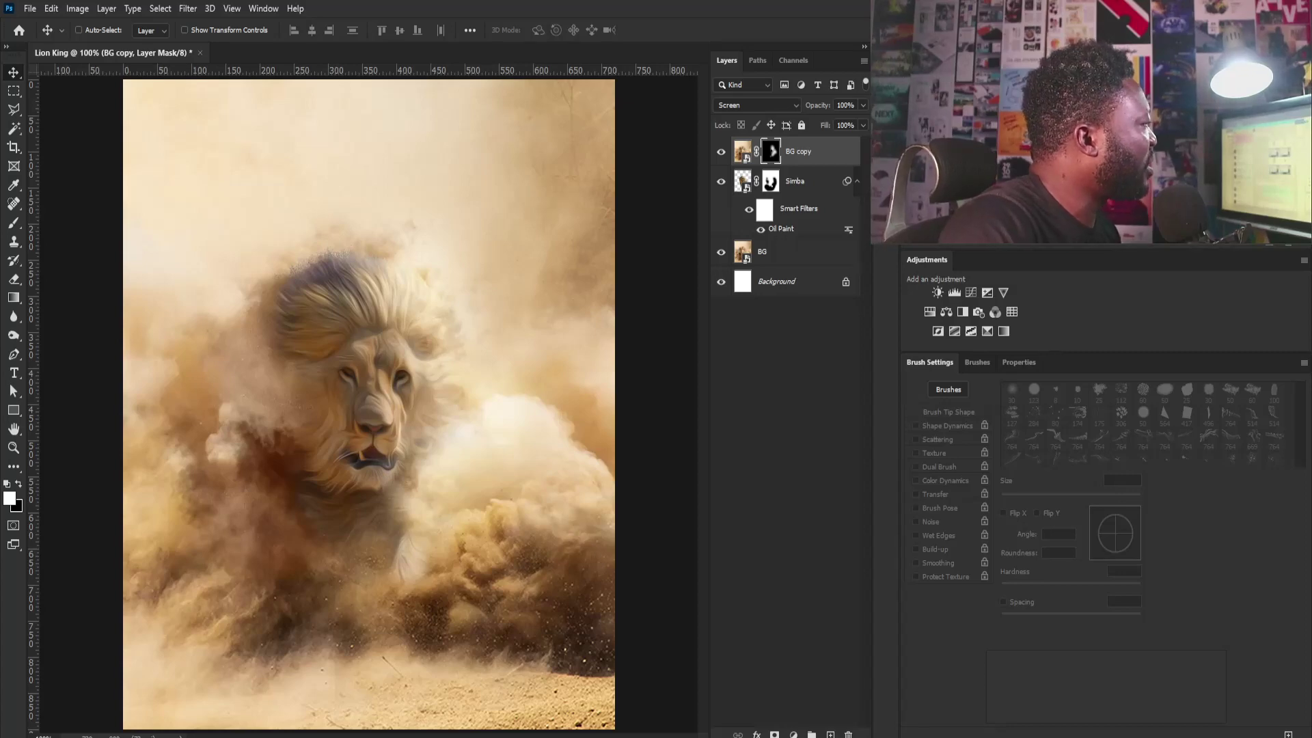
Place the dust-overlay-1 image at about 46.85% scale over the dark dust in the poster's lower-right area.
drag(562, 620, 559, 618)
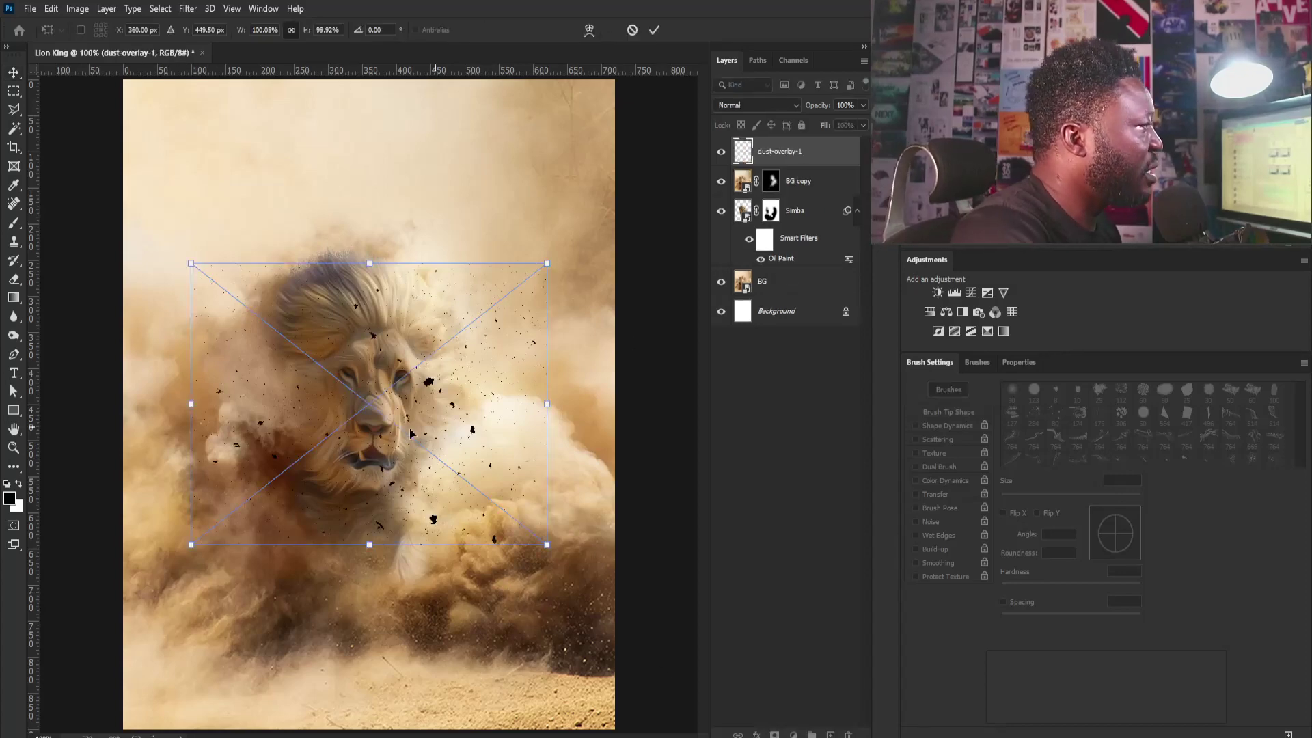
drag(411, 433, 525, 591)
drag(661, 421, 556, 500)
drag(499, 557, 530, 601)
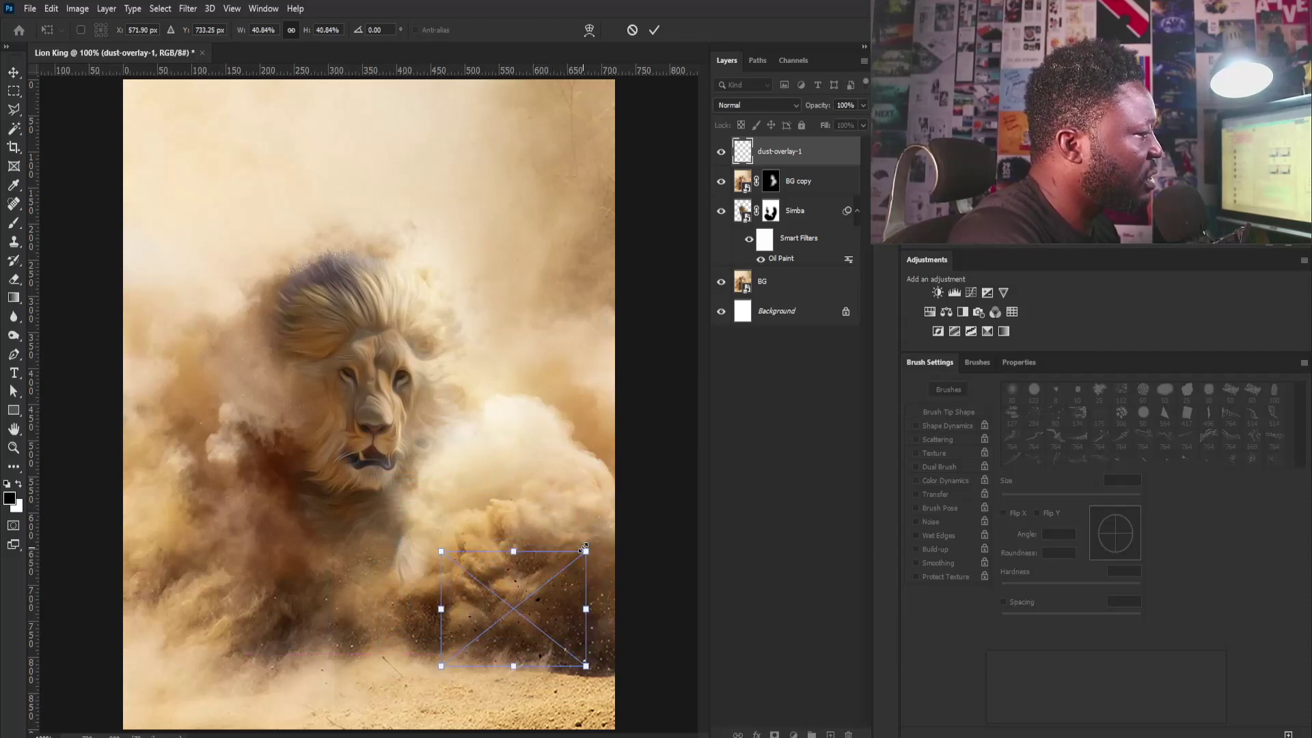
drag(586, 552, 589, 536)
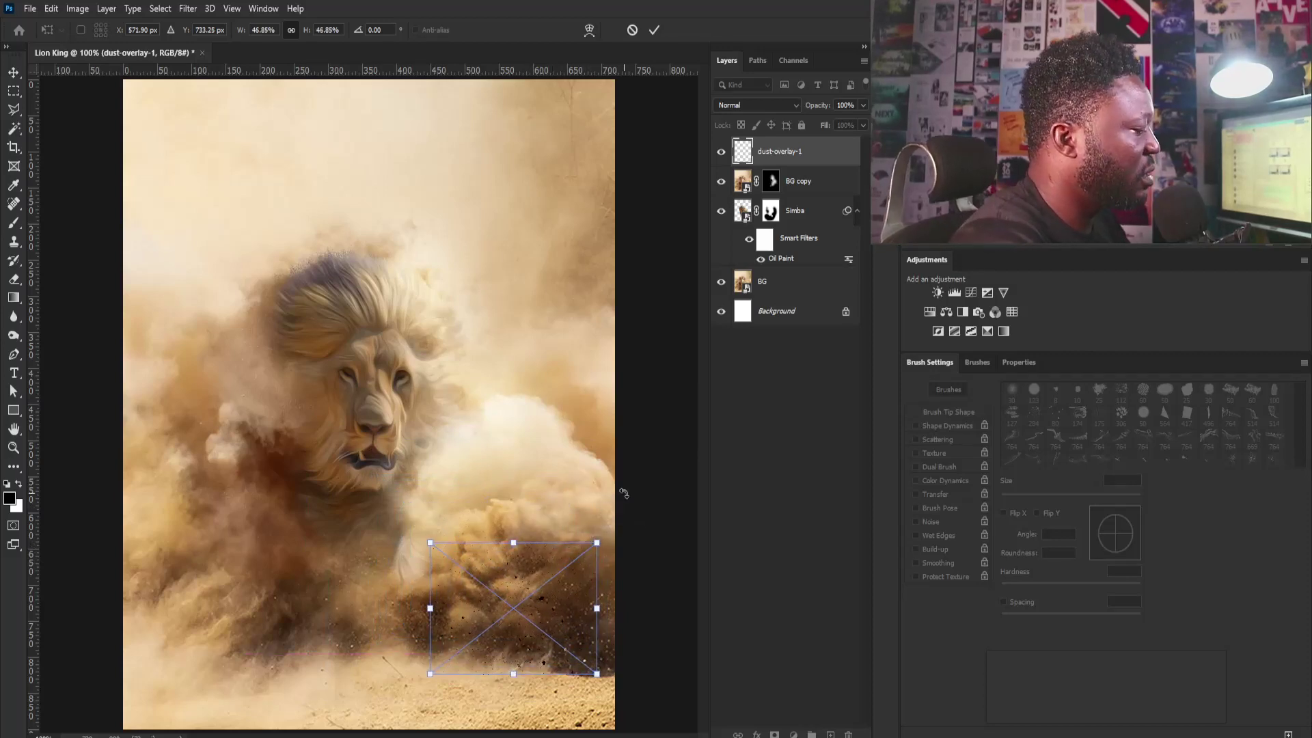
key(Return)
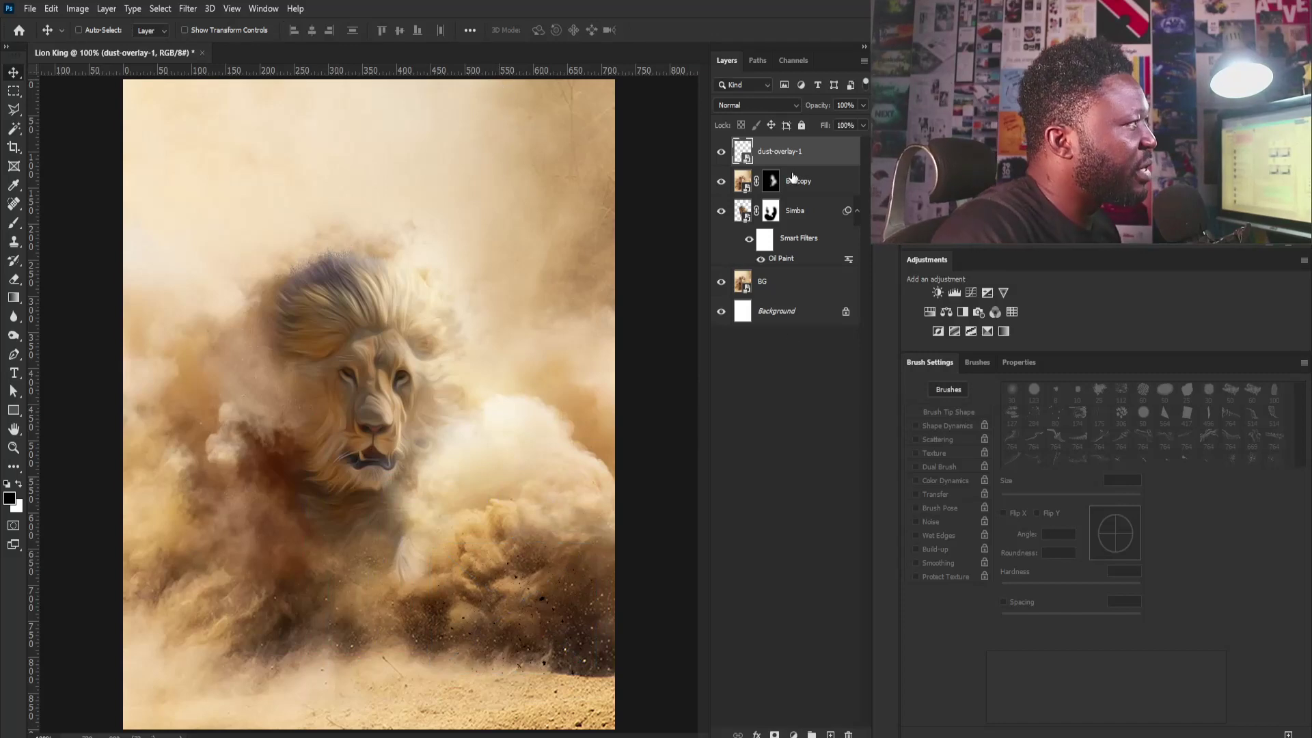
Duplicate the dust-overlay-1 layer, move the copy to the poster's lower-left corner and flip it horizontally.
key(ctrl+j)
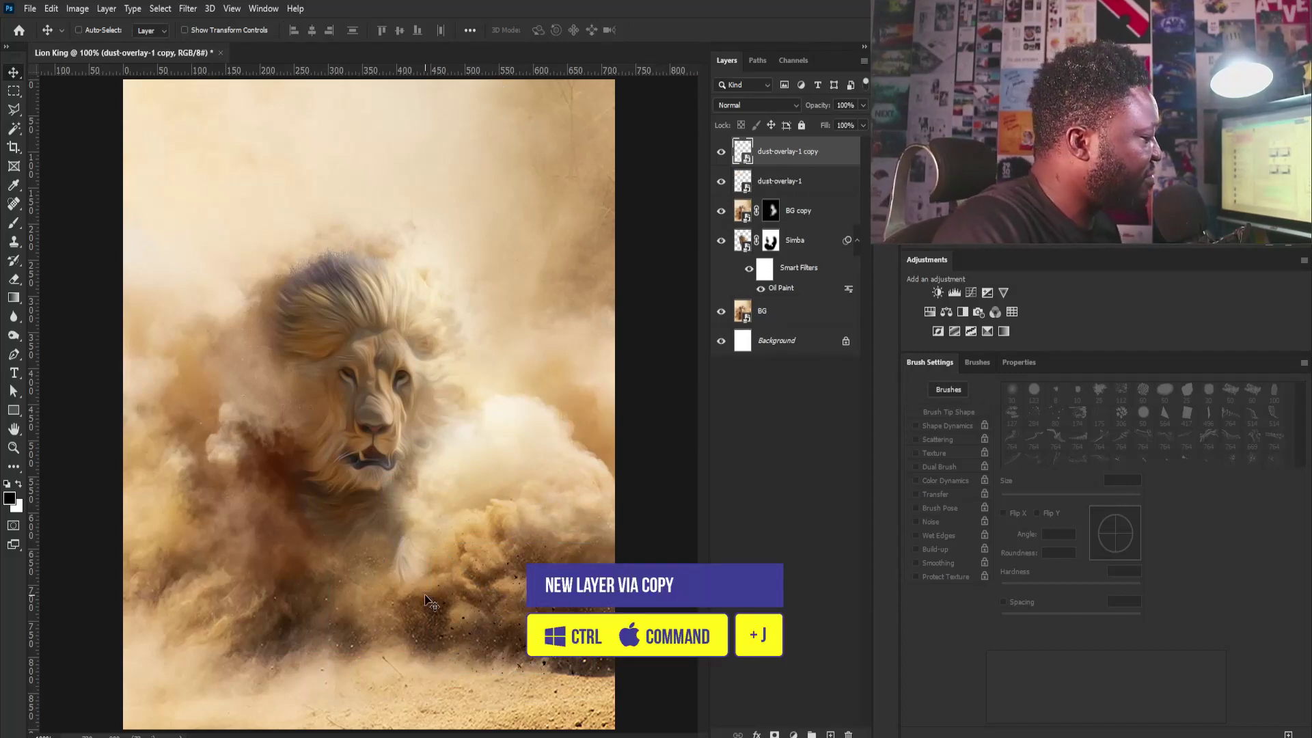
drag(424, 593, 178, 613)
key(ctrl)
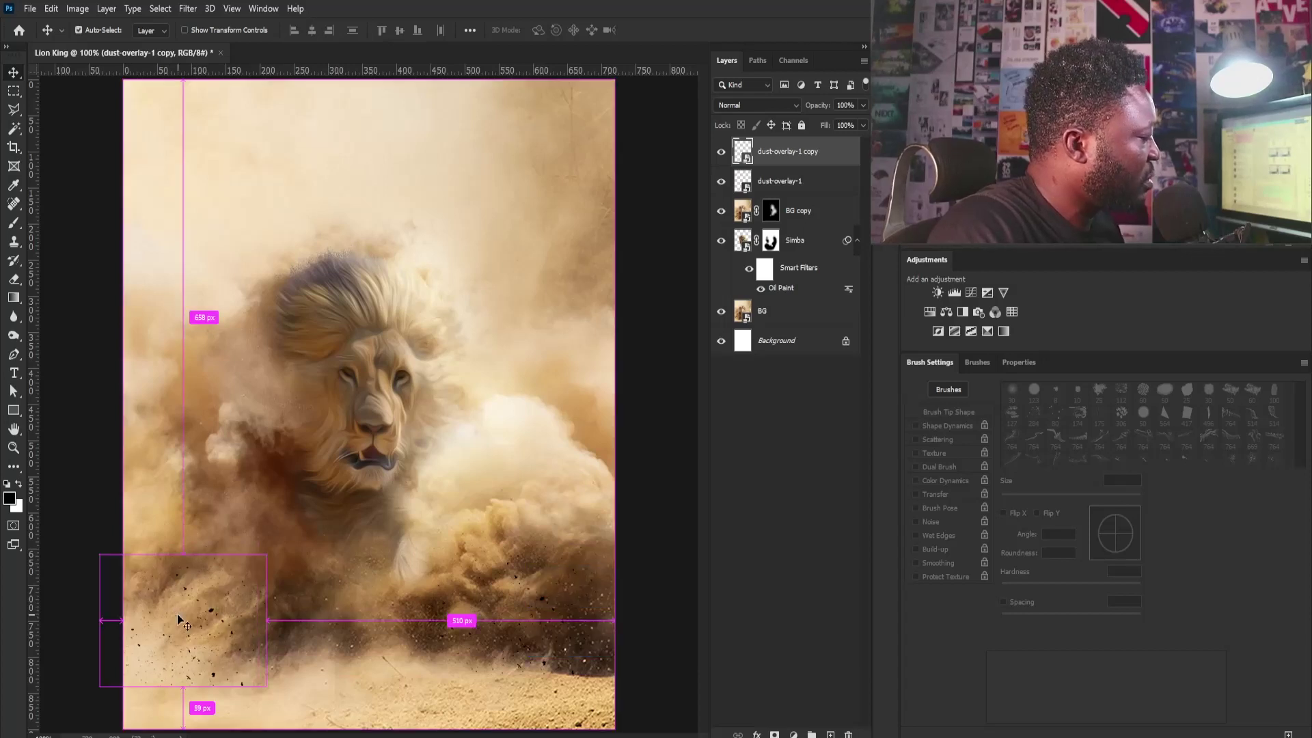
key(ctrl+t)
right_click(174, 610)
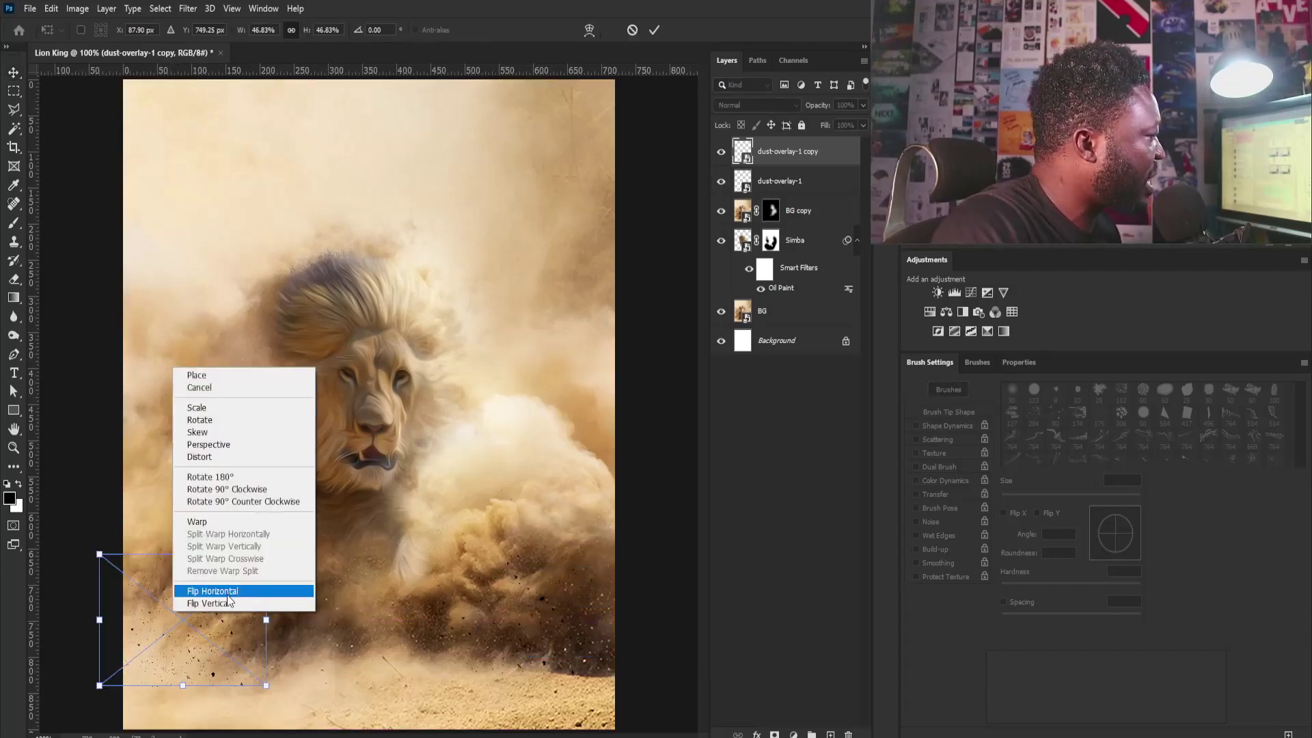
click(227, 593)
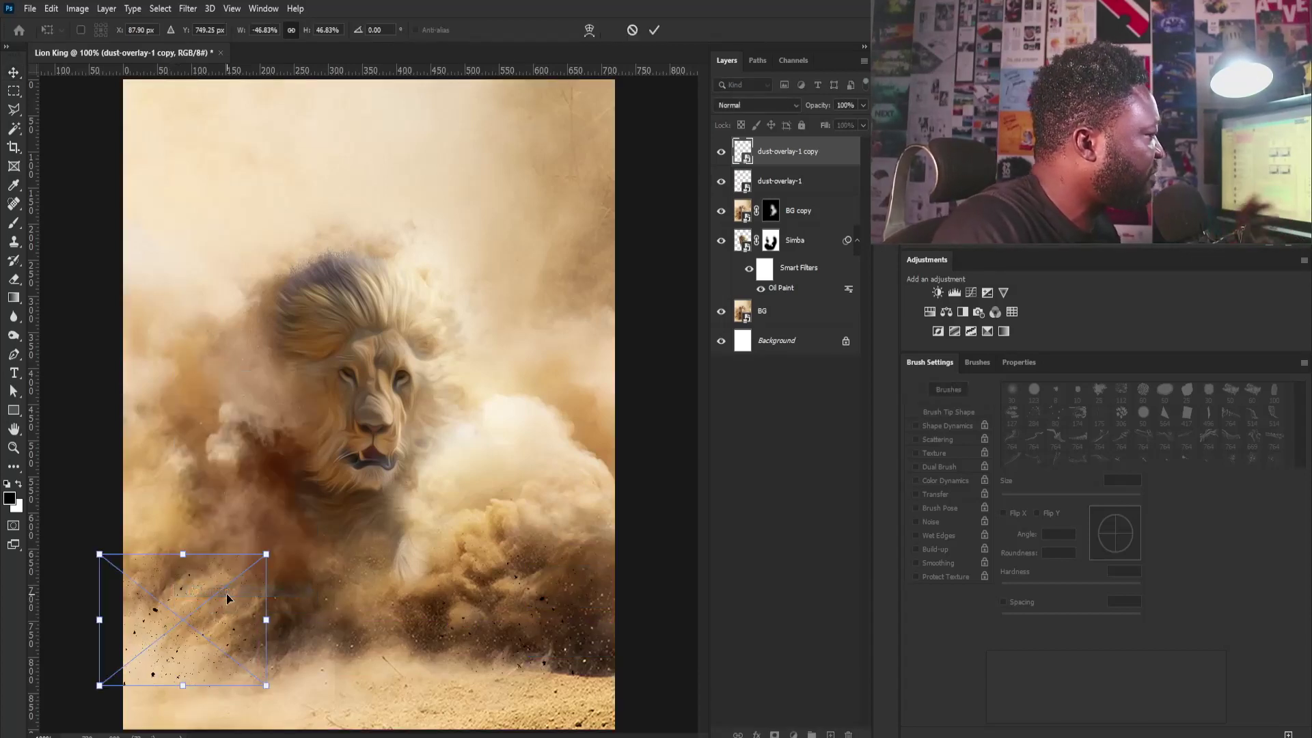
drag(227, 592, 220, 617)
key(Return)
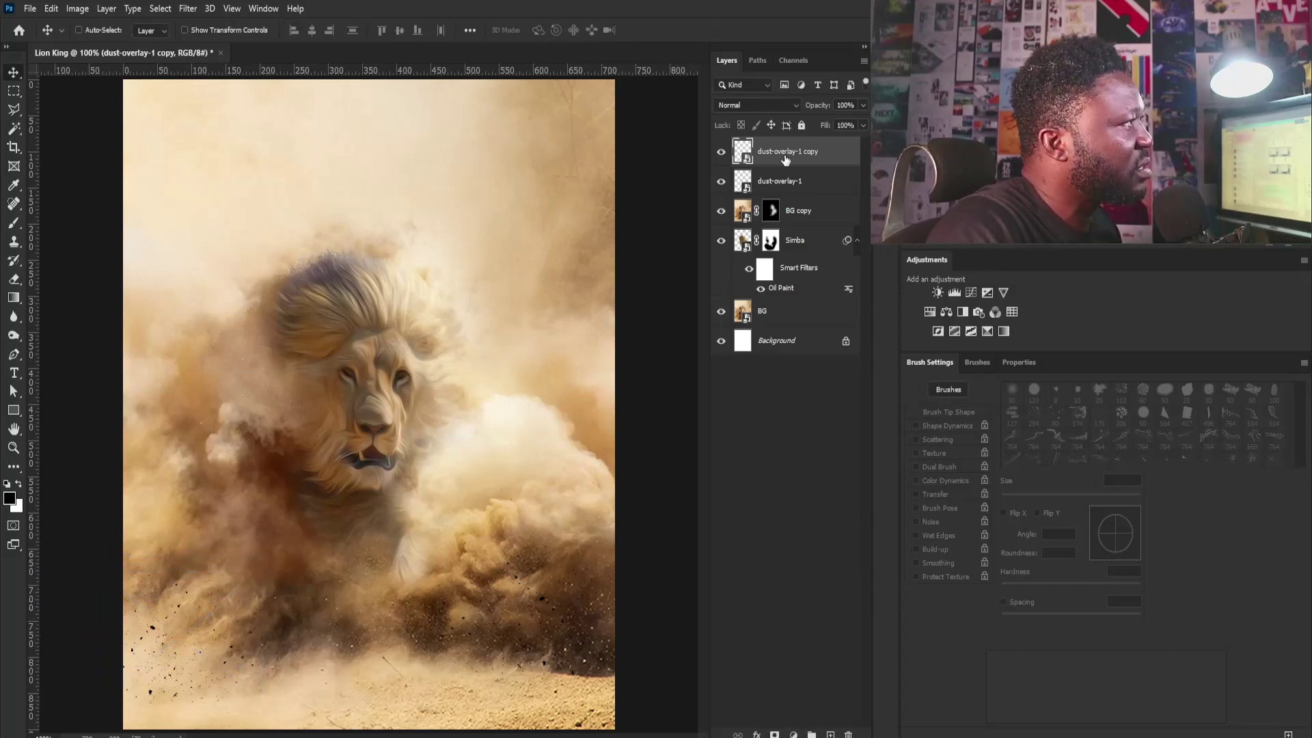
Duplicate the flipped dust overlay and scale the new copy to about 27.5% in the dark dust below the lion.
drag(799, 157, 828, 732)
drag(167, 627, 325, 601)
key(ctrl+t)
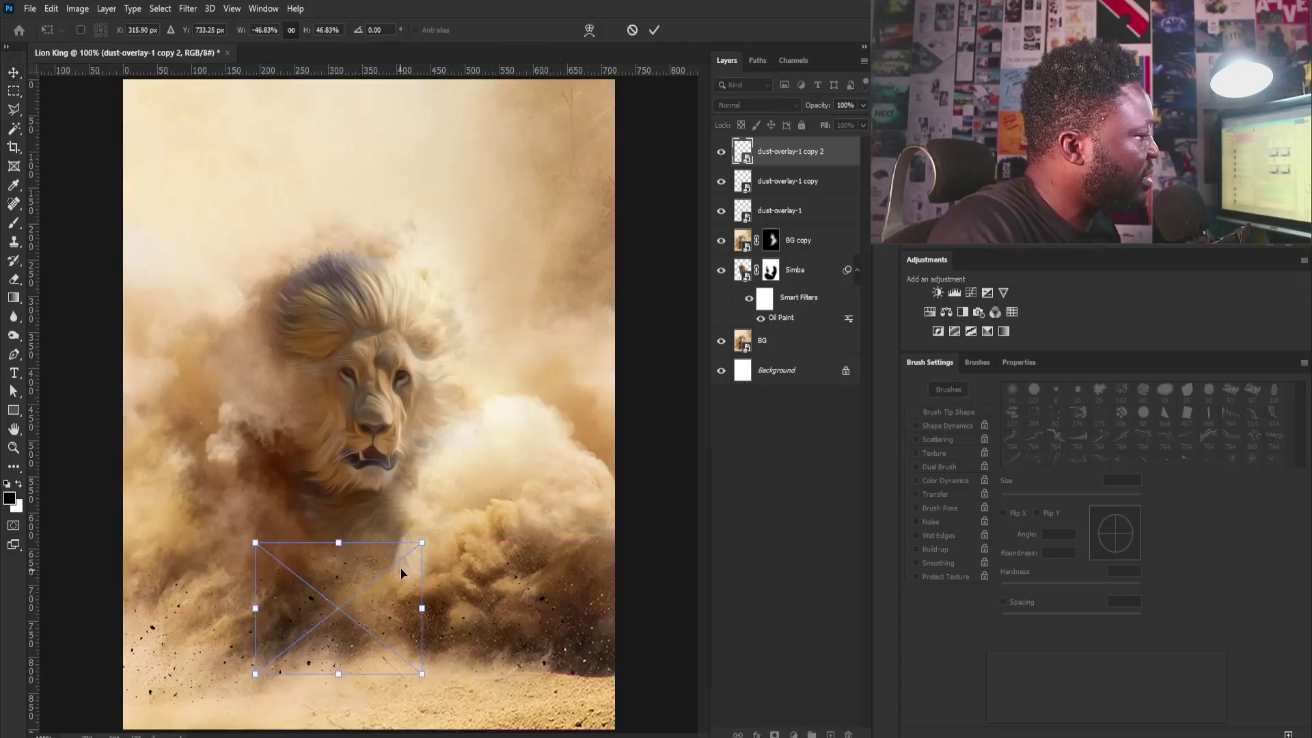
drag(421, 539, 319, 608)
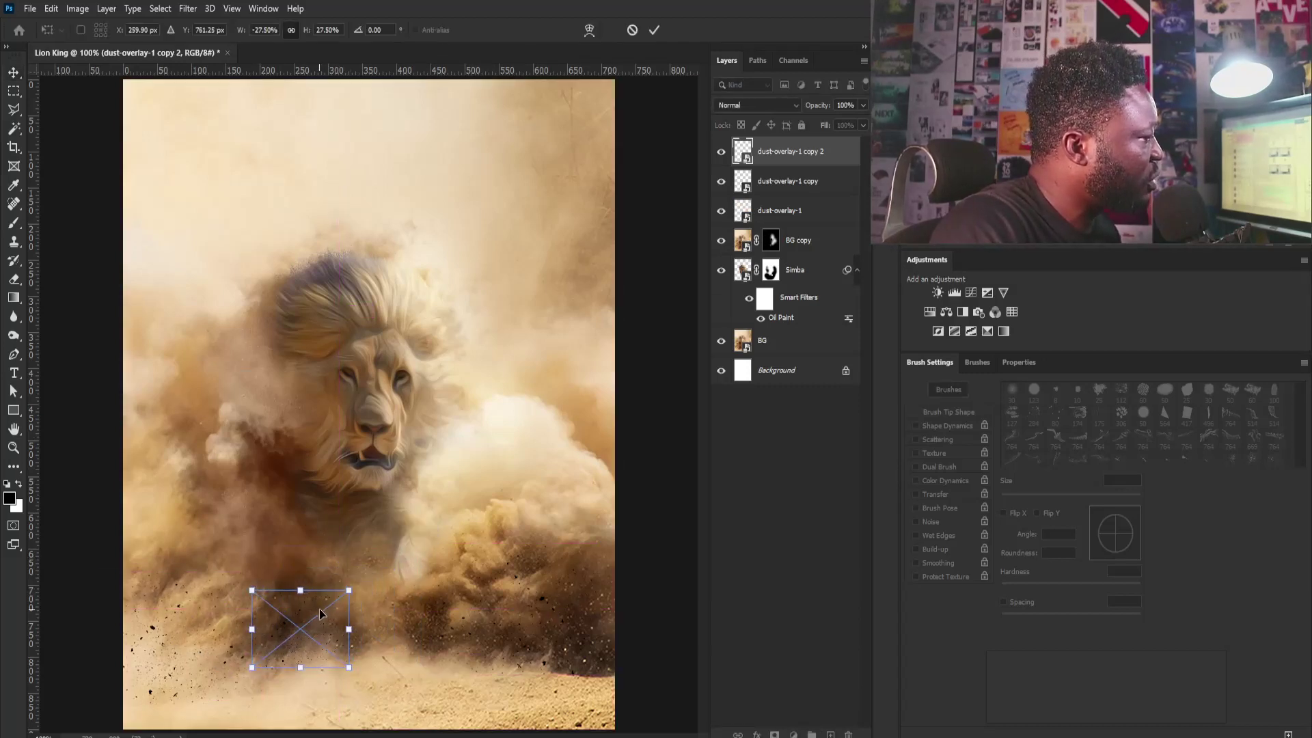
key(Return)
Merge the three dust overlay layers into one and add a Color Overlay effect to the merged layer.
shift+click(791, 217)
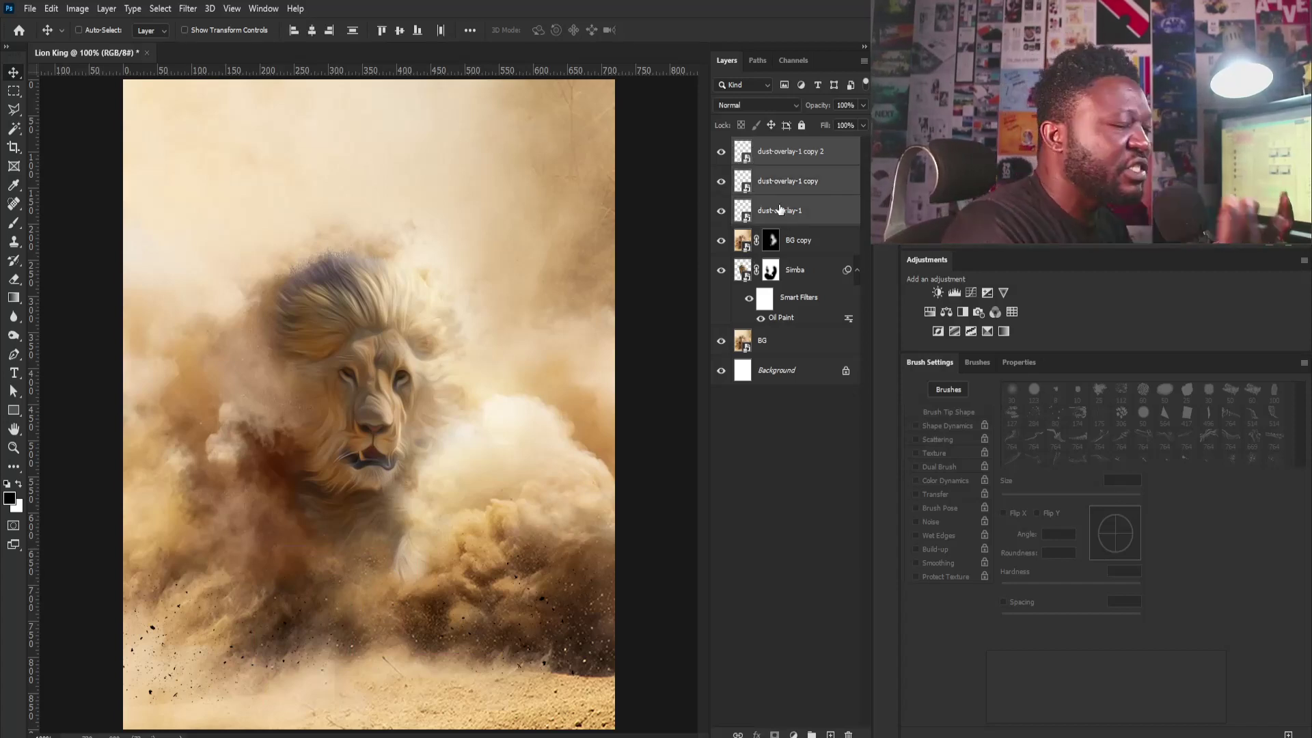
key(ctrl+e)
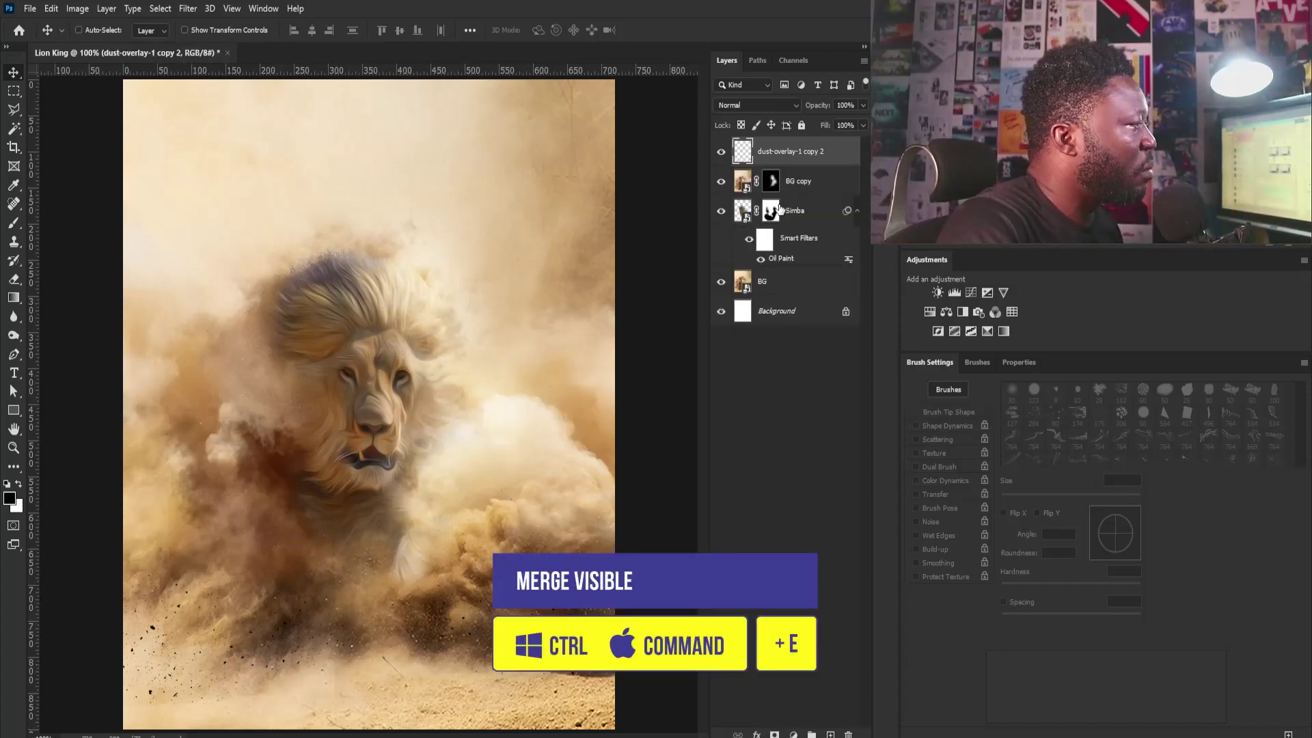
double_click(840, 157)
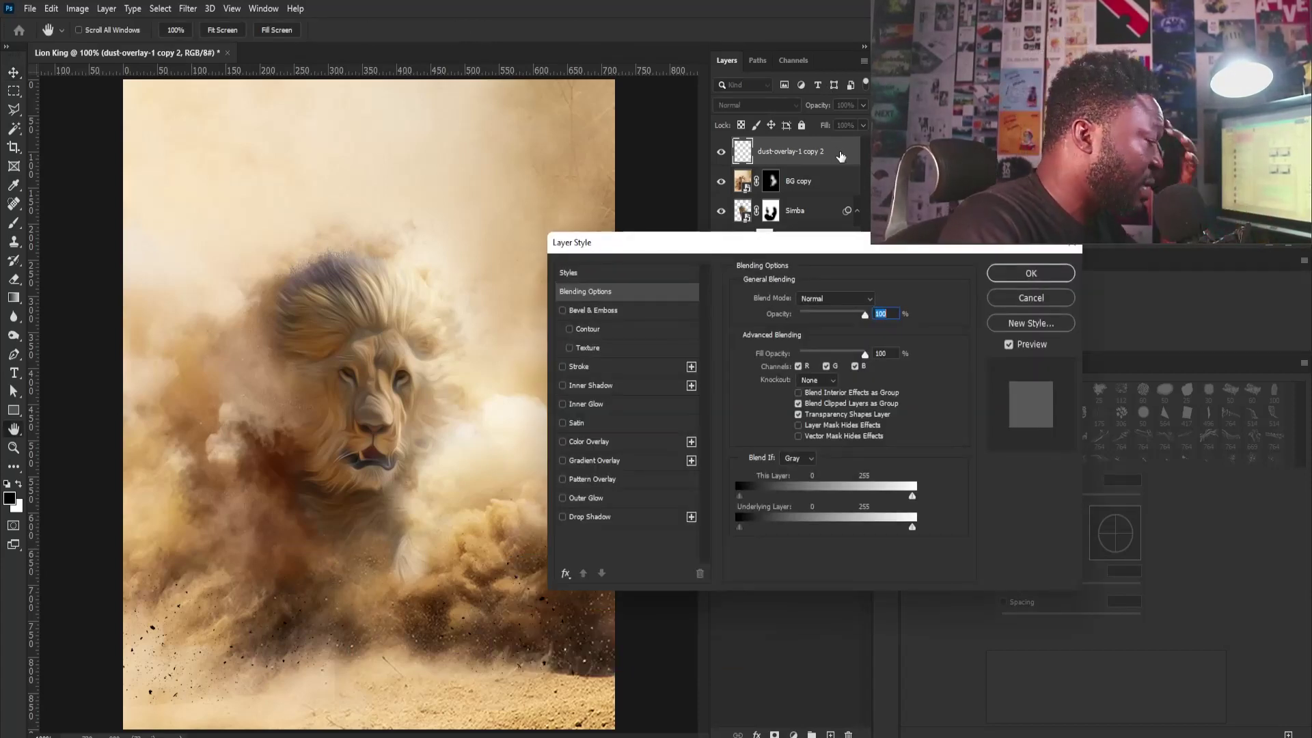
drag(878, 246, 909, 401)
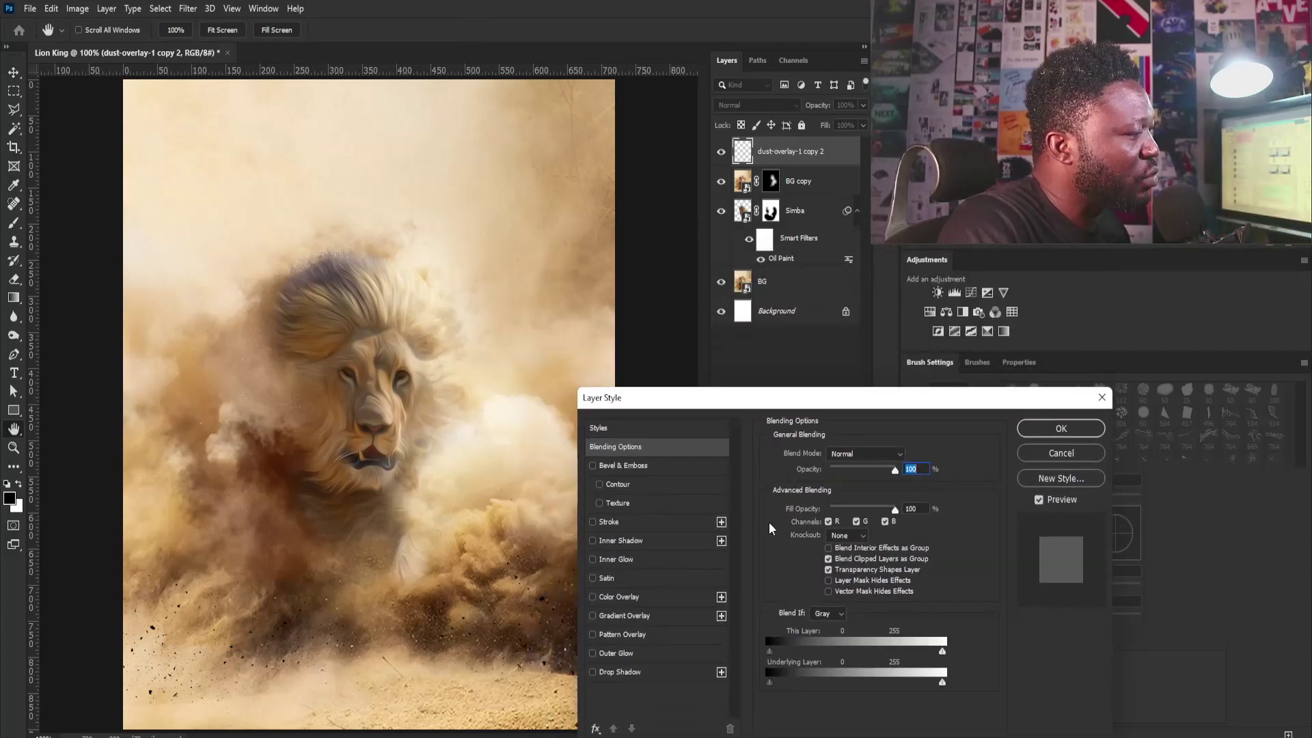
click(592, 596)
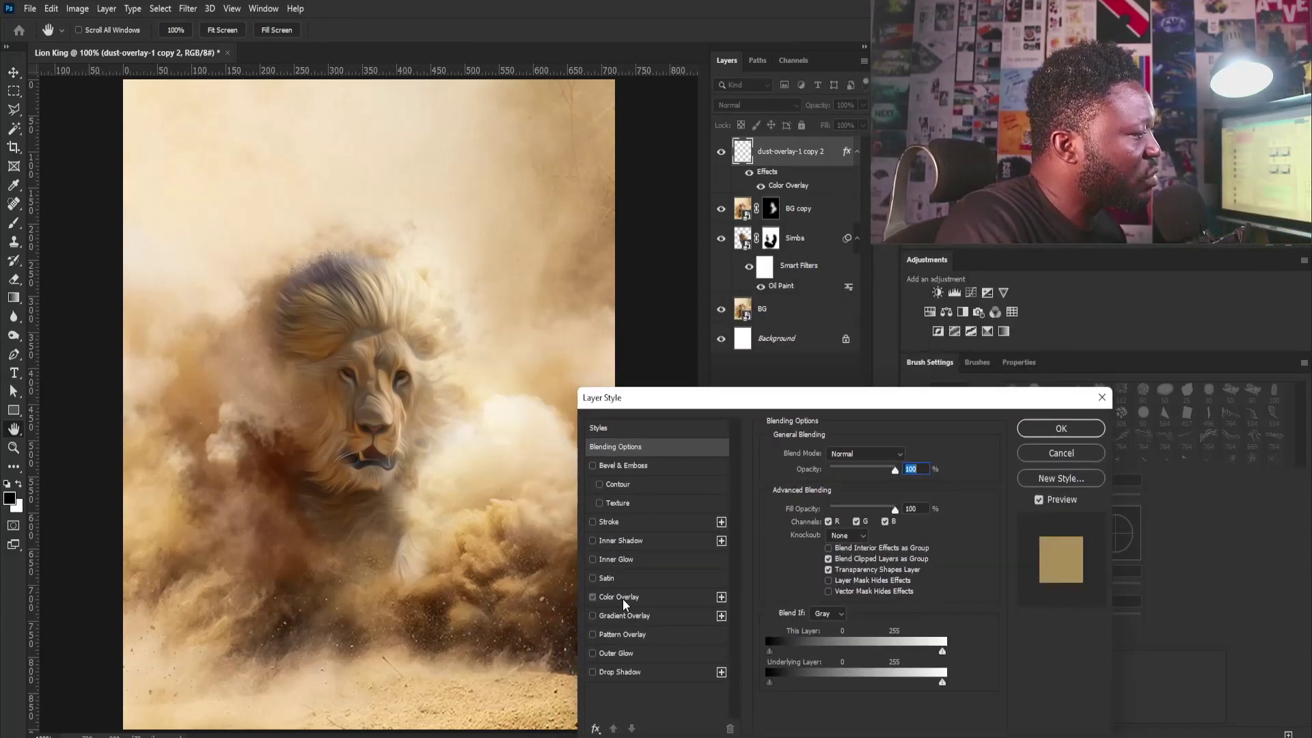
click(622, 599)
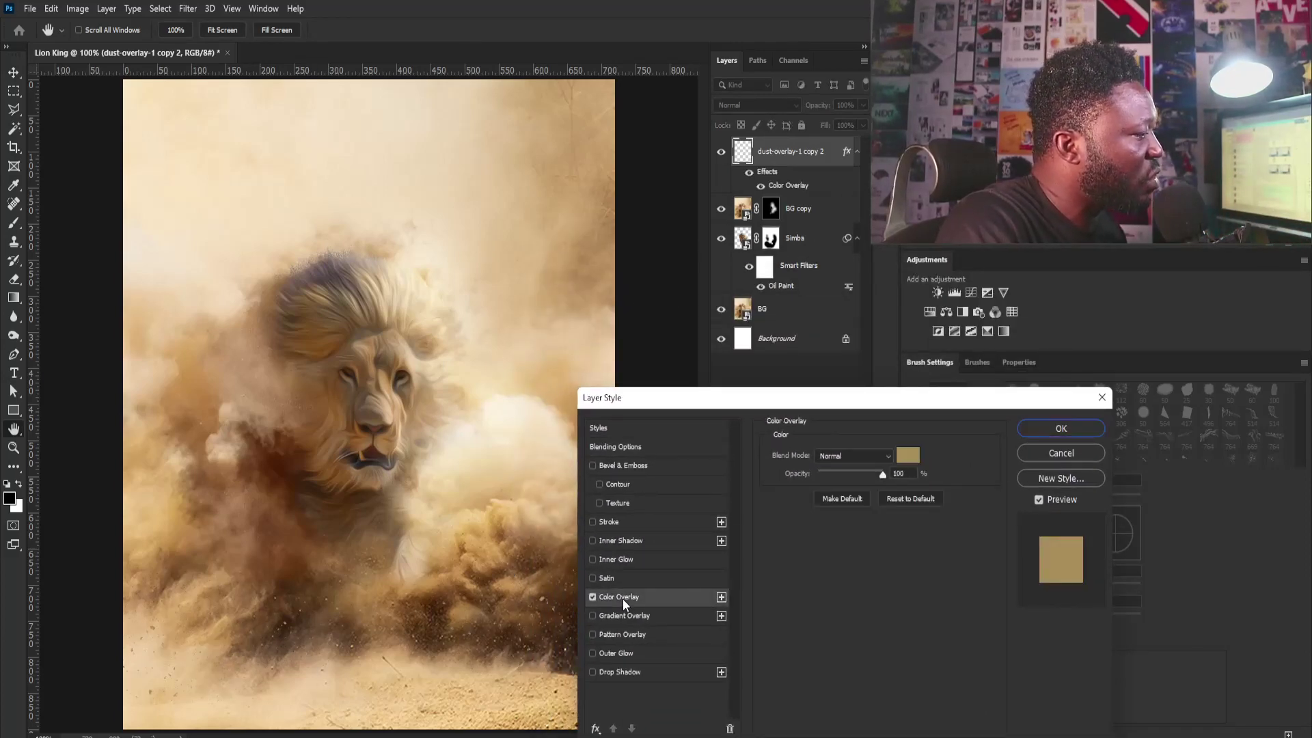
Set the dust layer's Color Overlay to sandy brown #b78a48, compare it with the preview off, and apply the layer style.
click(899, 455)
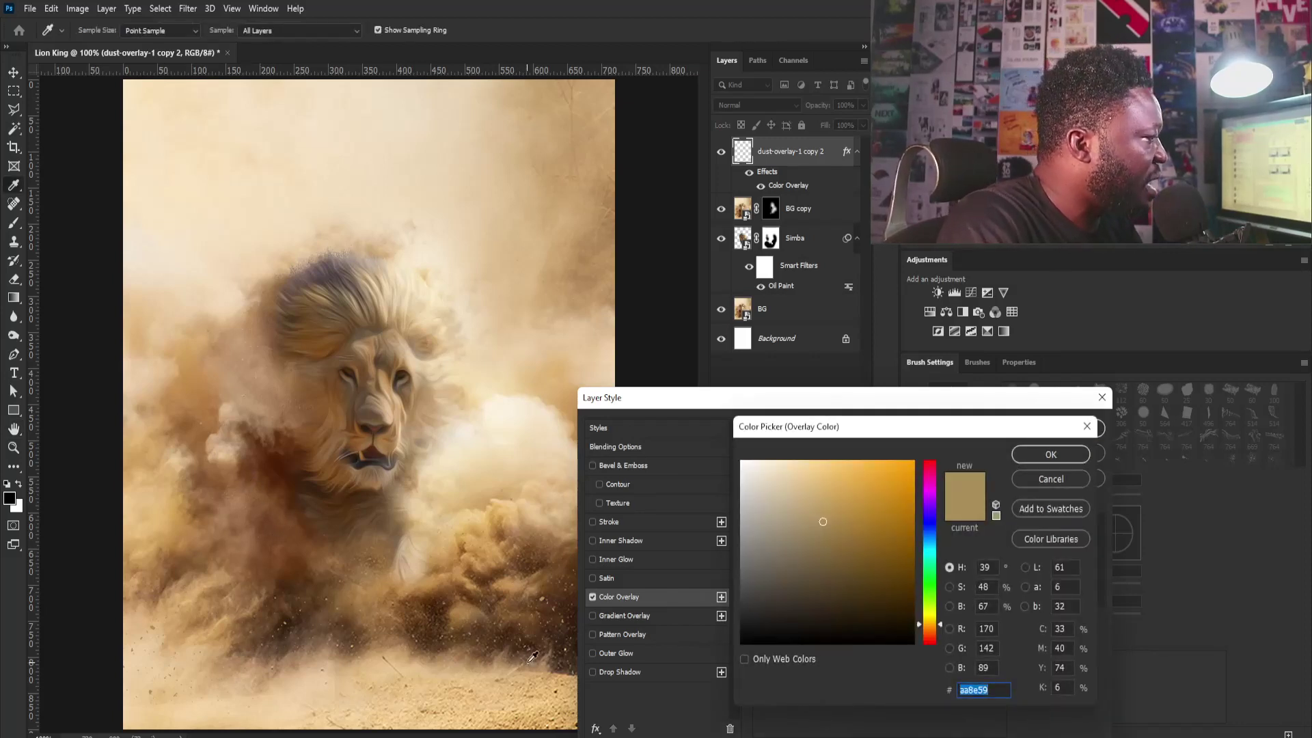
click(547, 697)
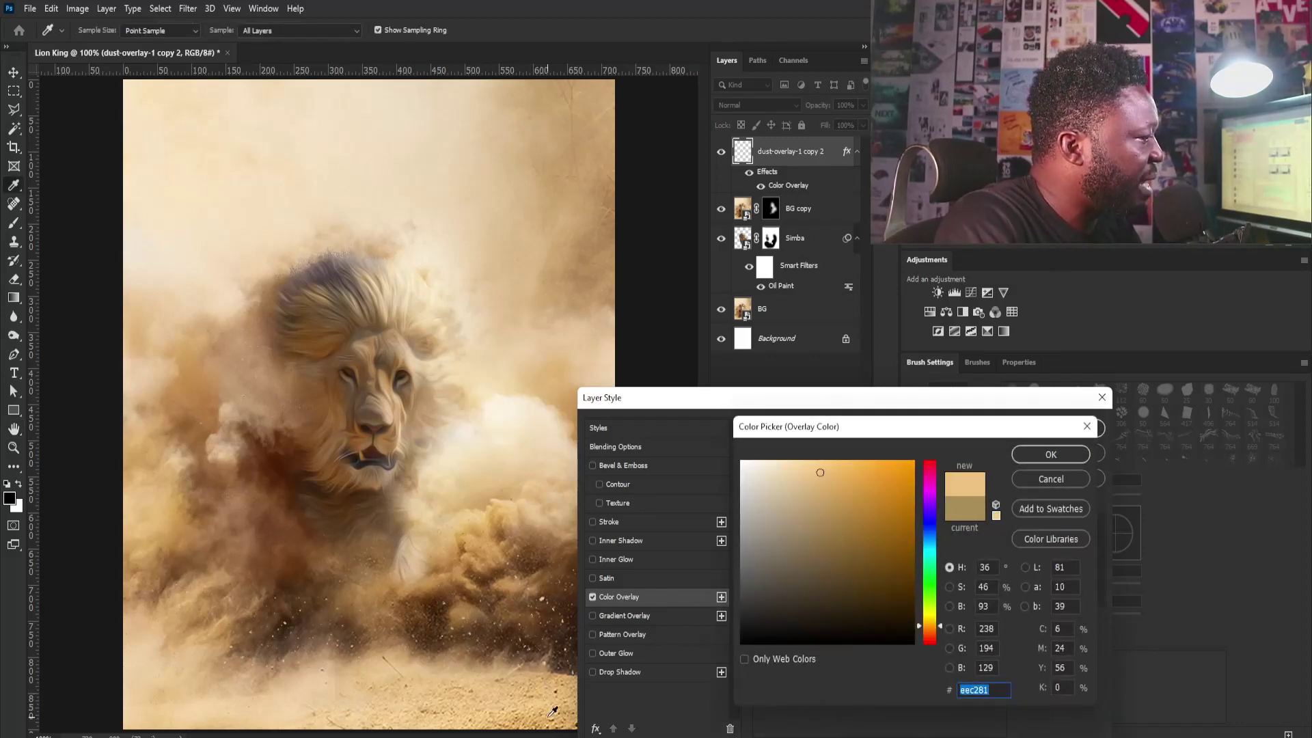
click(548, 717)
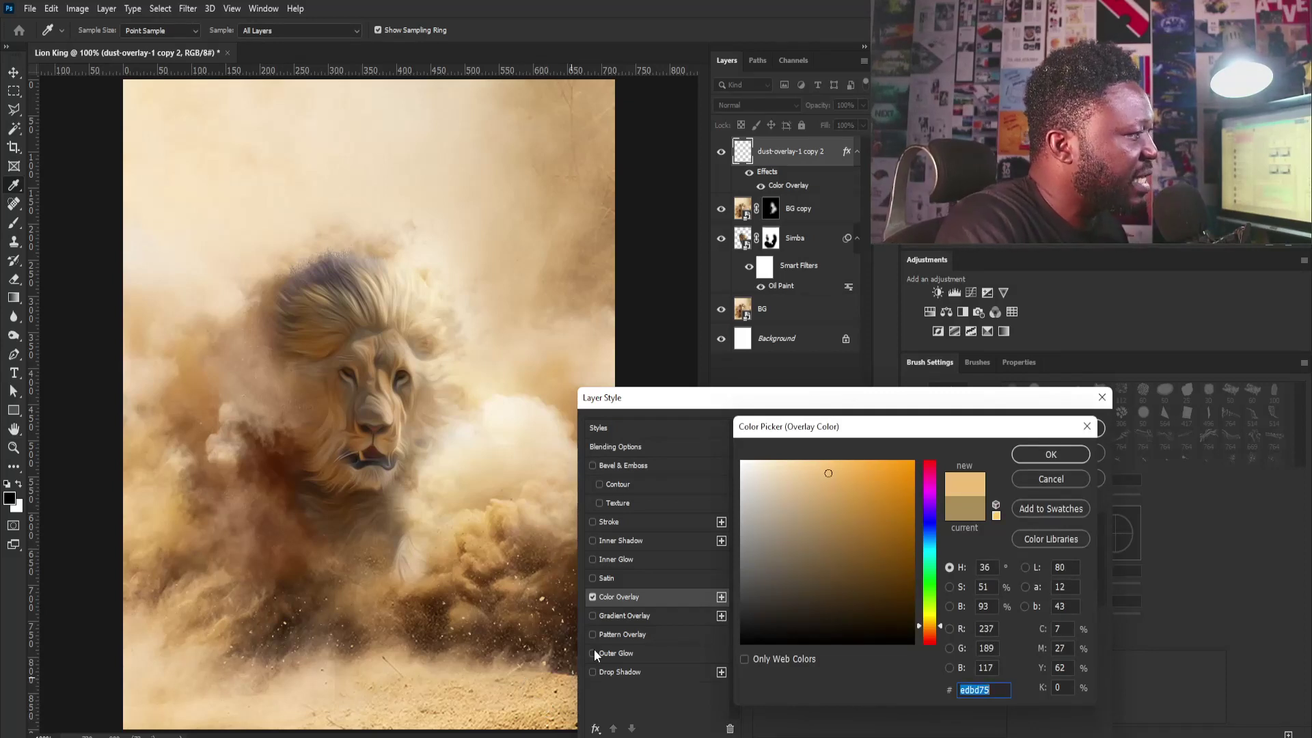
click(859, 513)
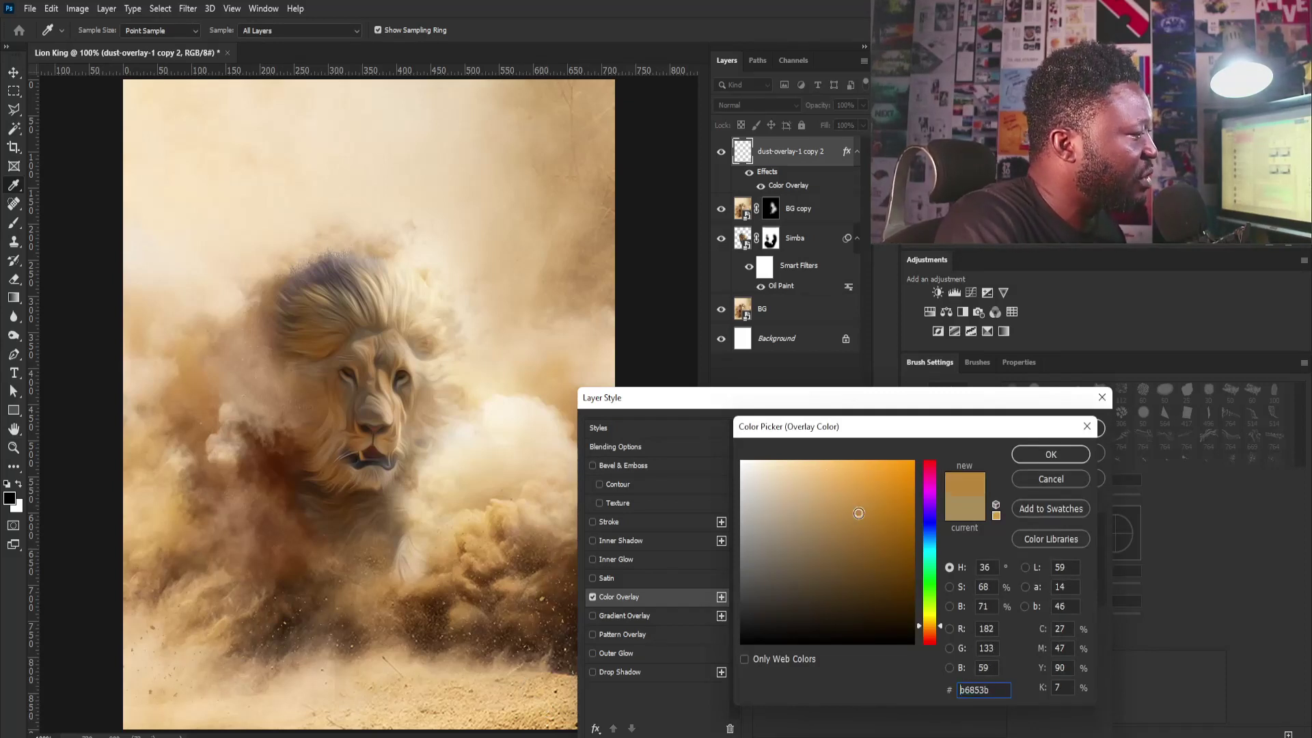
drag(858, 513, 847, 512)
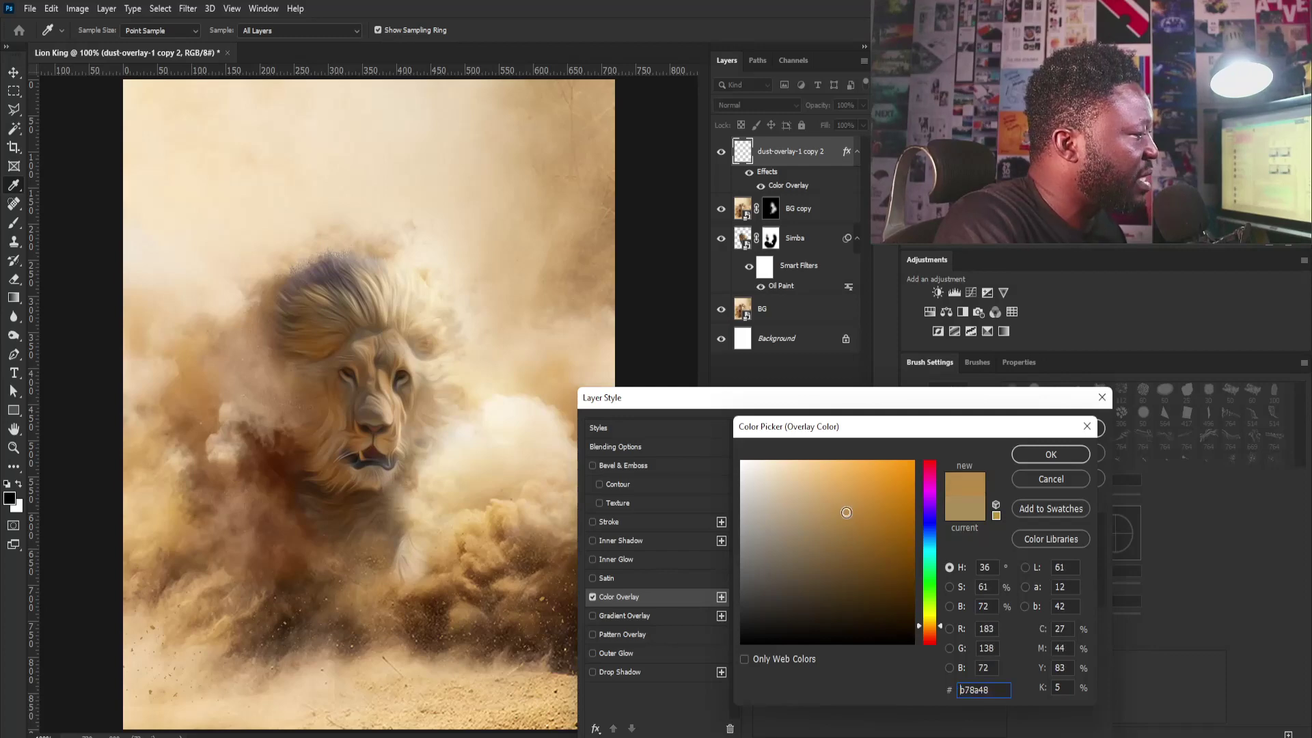
click(1034, 455)
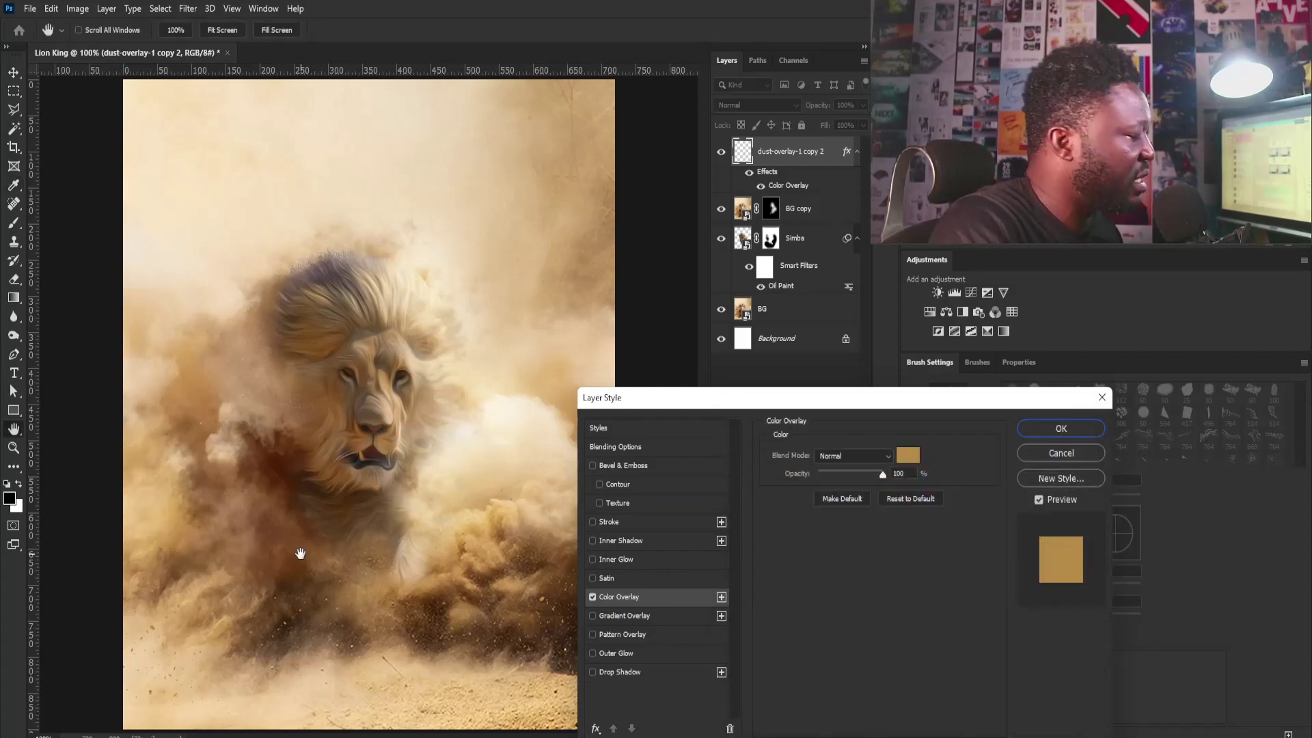
key(alt+p)
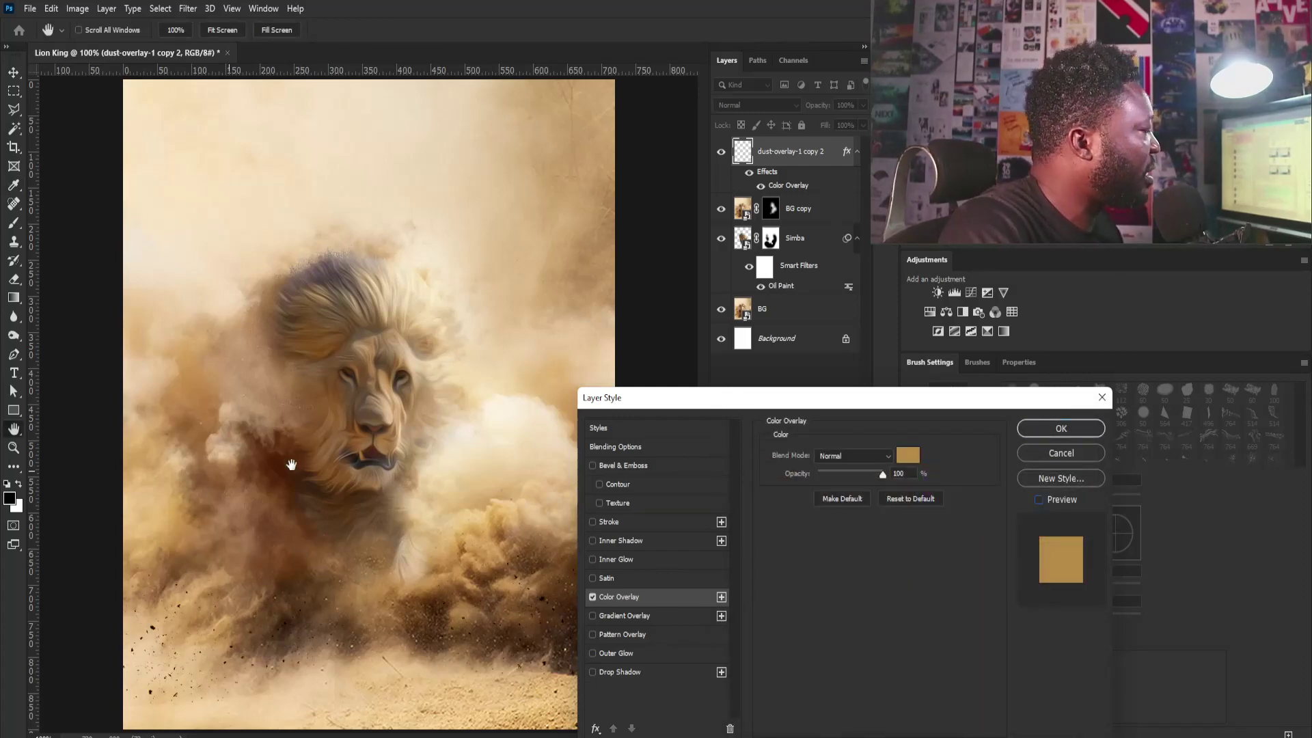
click(1043, 429)
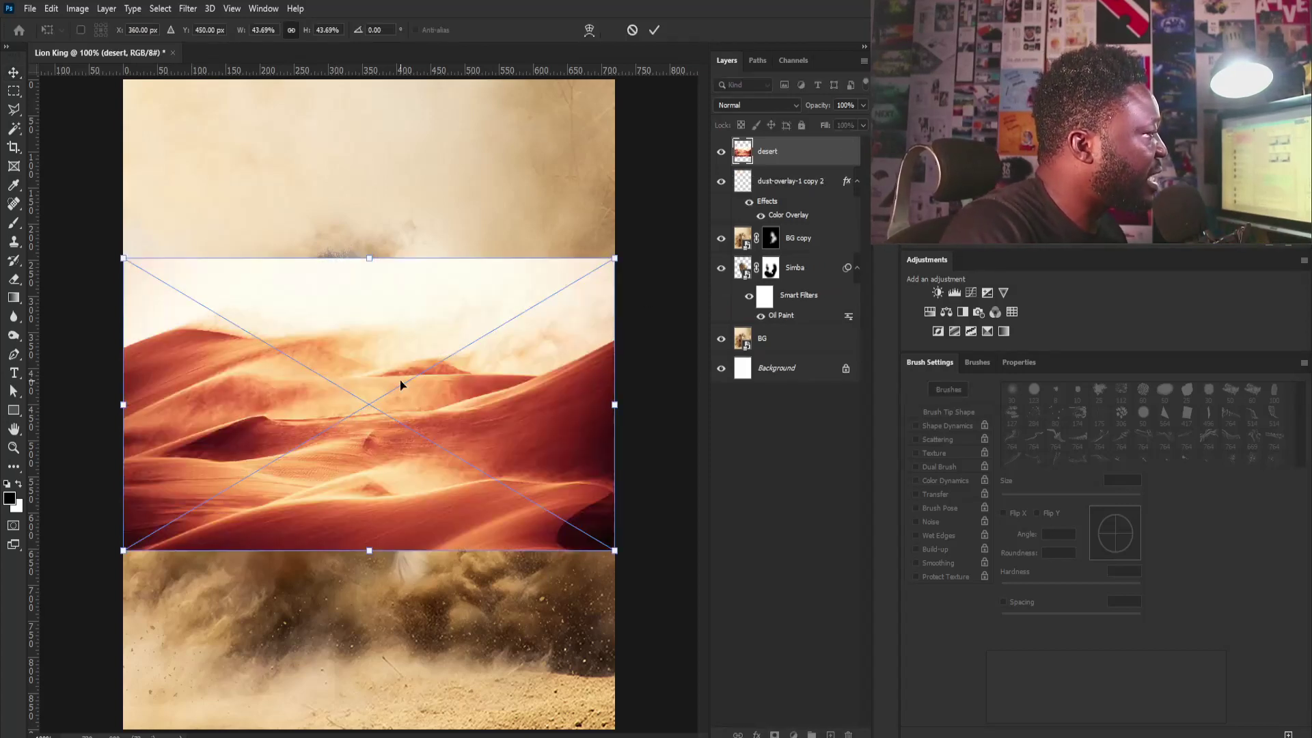
Flip the desert image horizontally, tilt it about 6.5° clockwise, scale it to about 48.4% and place it across the poster's lower half.
drag(402, 392, 400, 499)
right_click(400, 494)
click(437, 719)
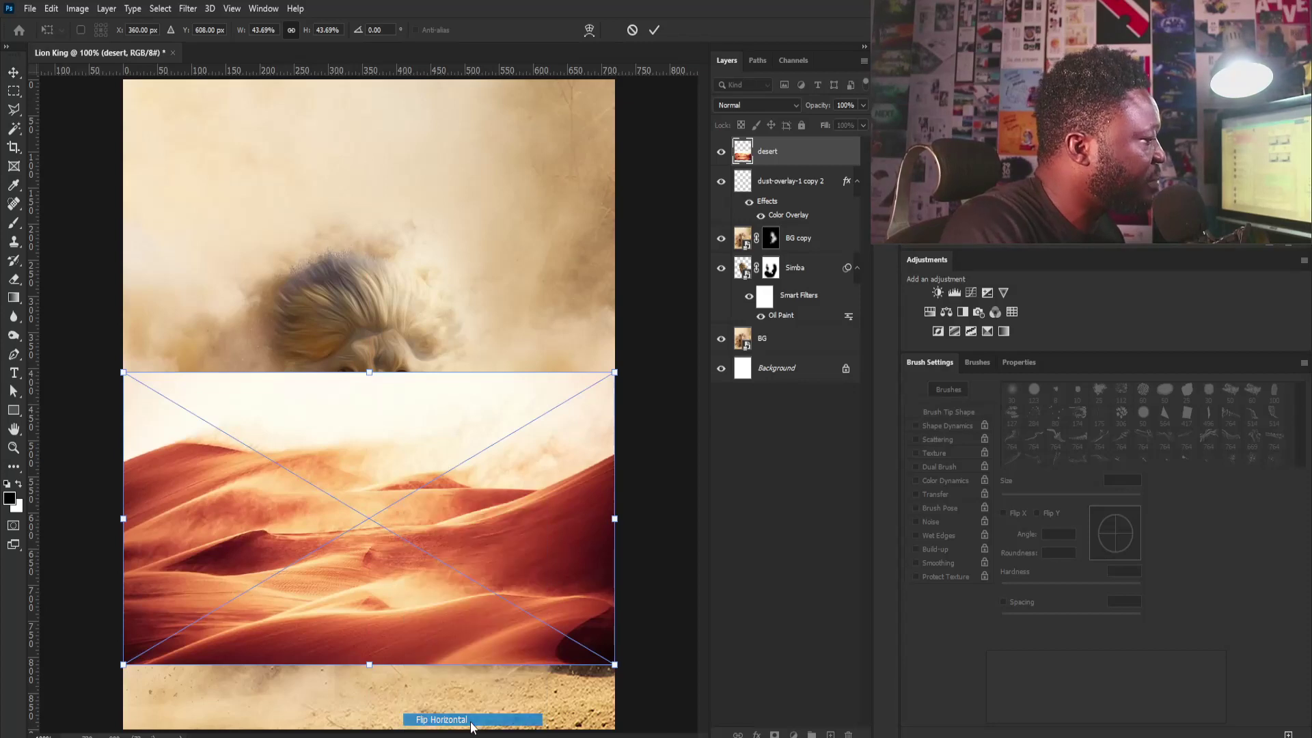
drag(624, 355, 635, 383)
drag(536, 517, 551, 583)
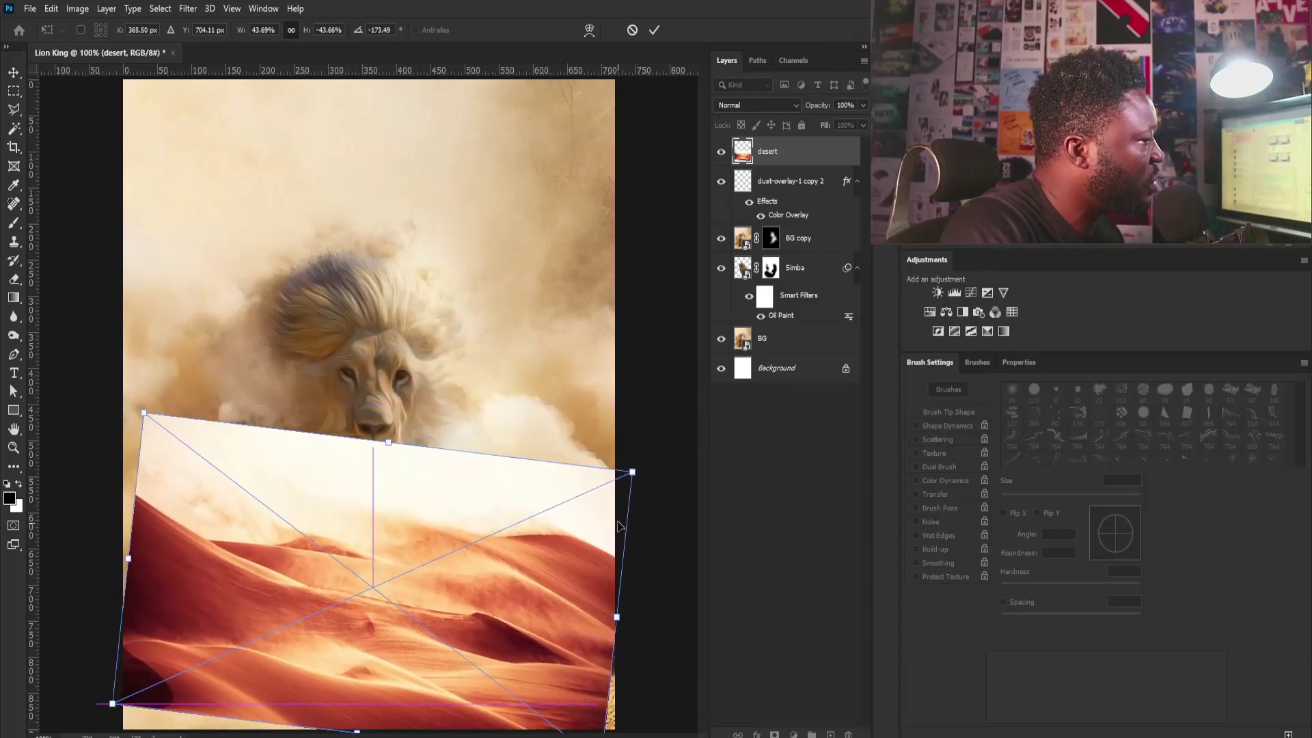
drag(642, 472, 656, 457)
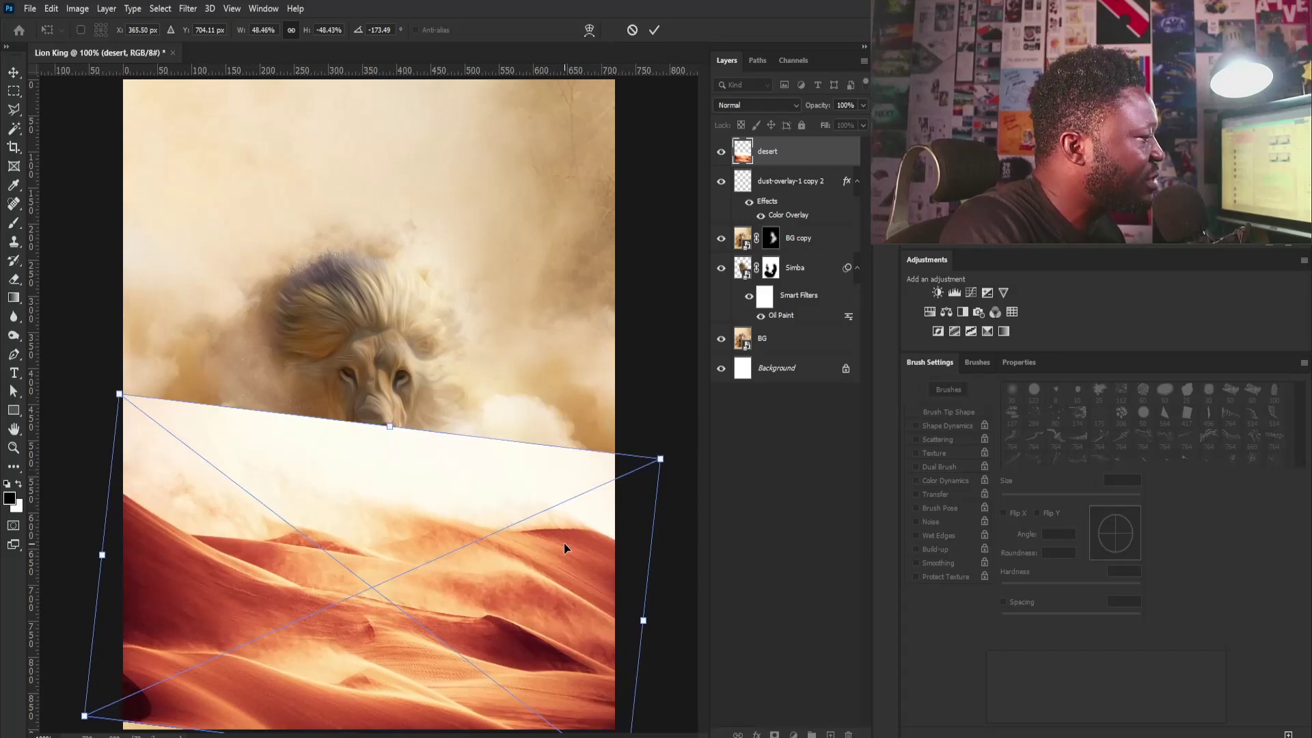
drag(563, 543, 564, 572)
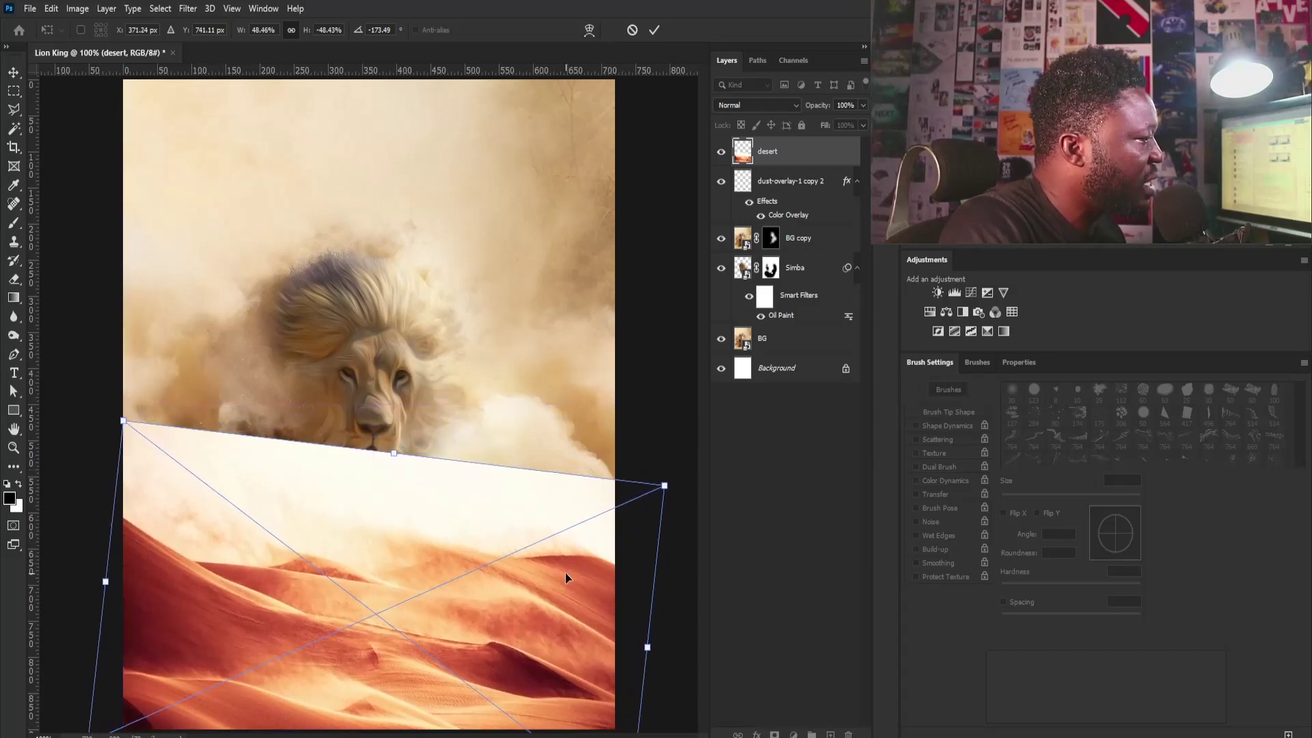
key(Return)
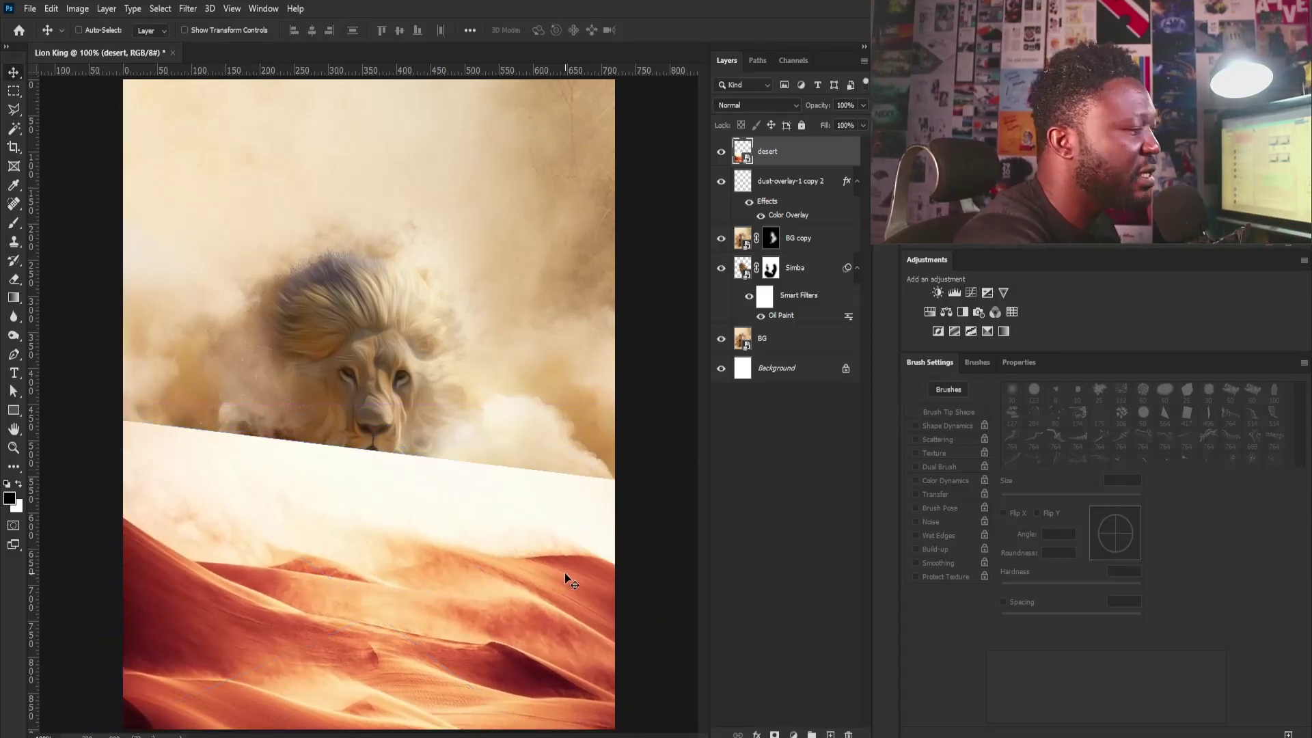
Trace the foreground dune's ridge with a Pen path from the poster's left edge to its right edge.
click(13, 355)
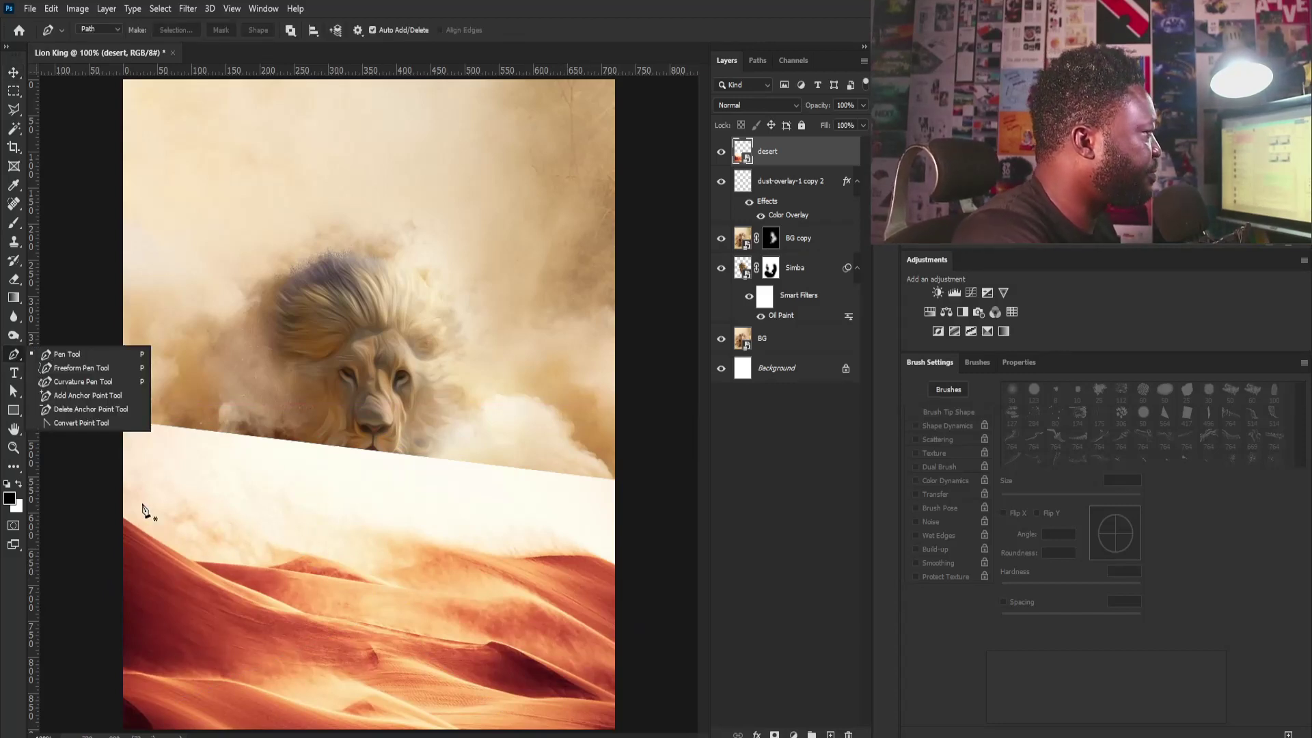
click(112, 513)
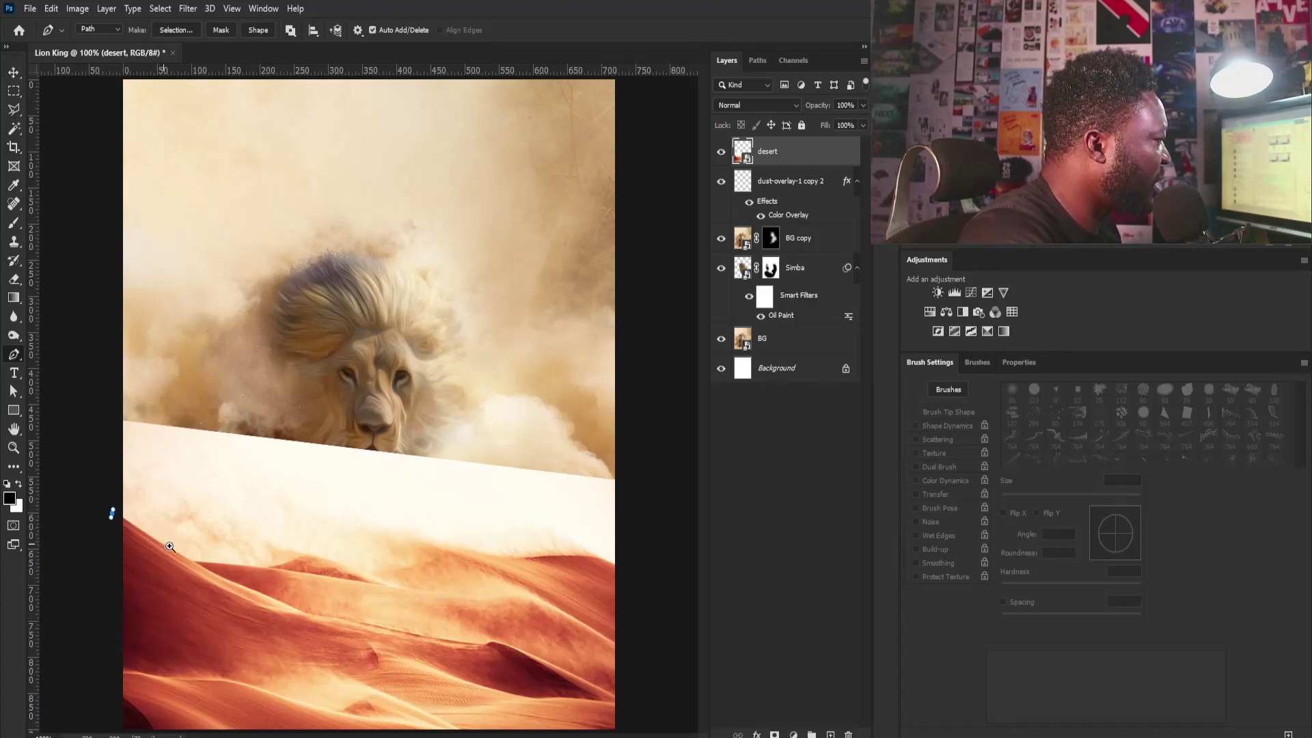
scroll(170, 547, up, 3)
drag(151, 538, 175, 558)
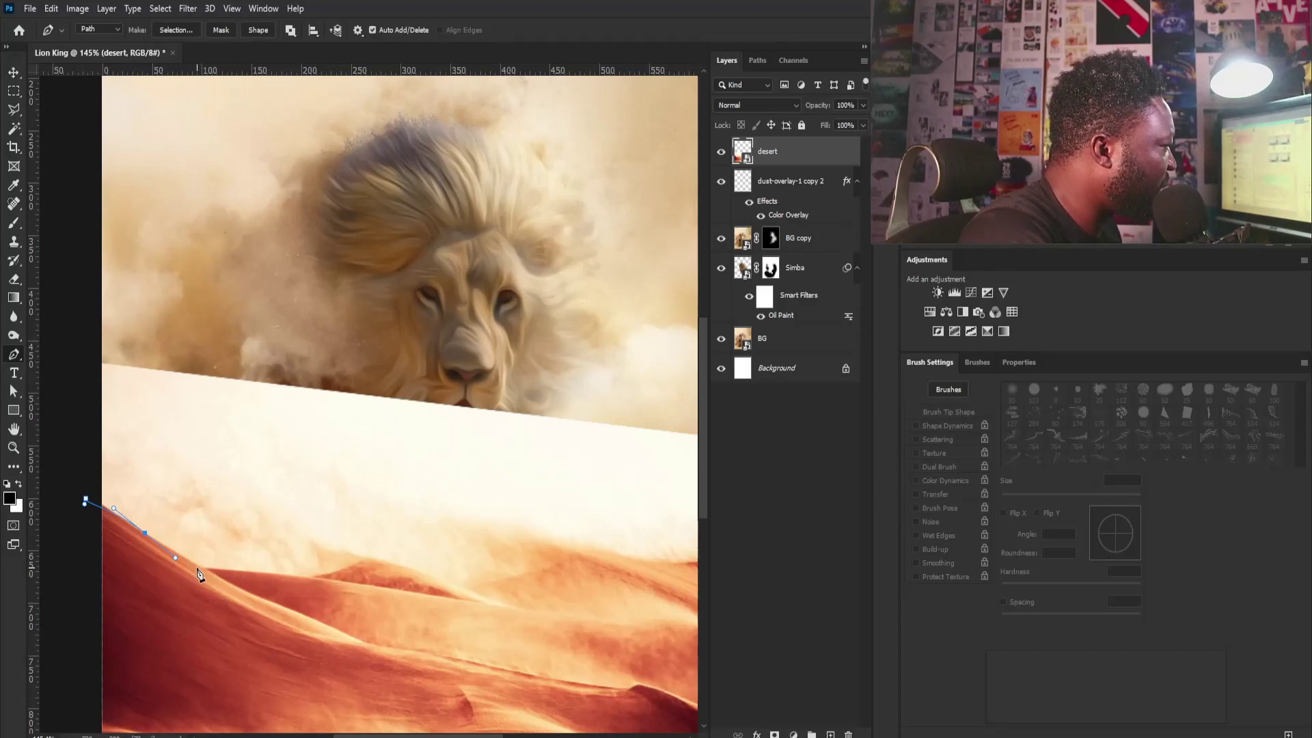
drag(219, 577, 222, 578)
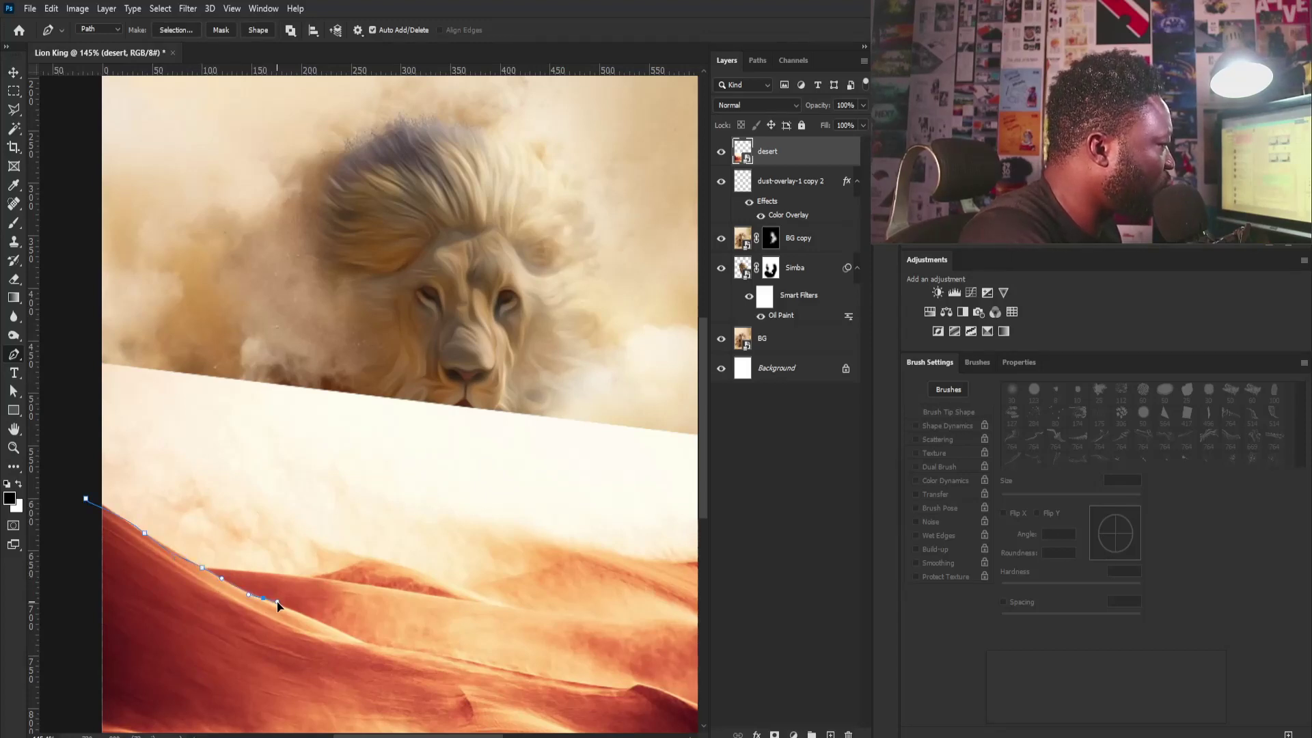
drag(341, 615, 295, 547)
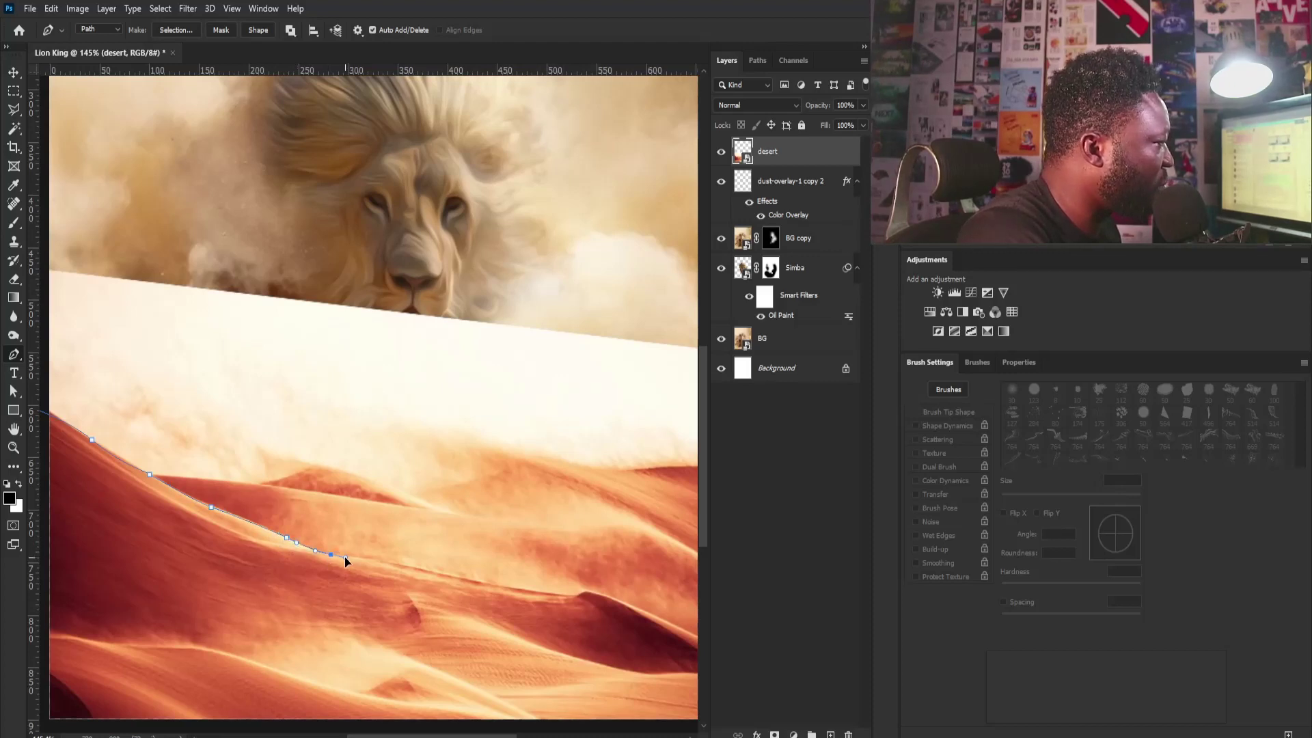
drag(423, 549, 323, 521)
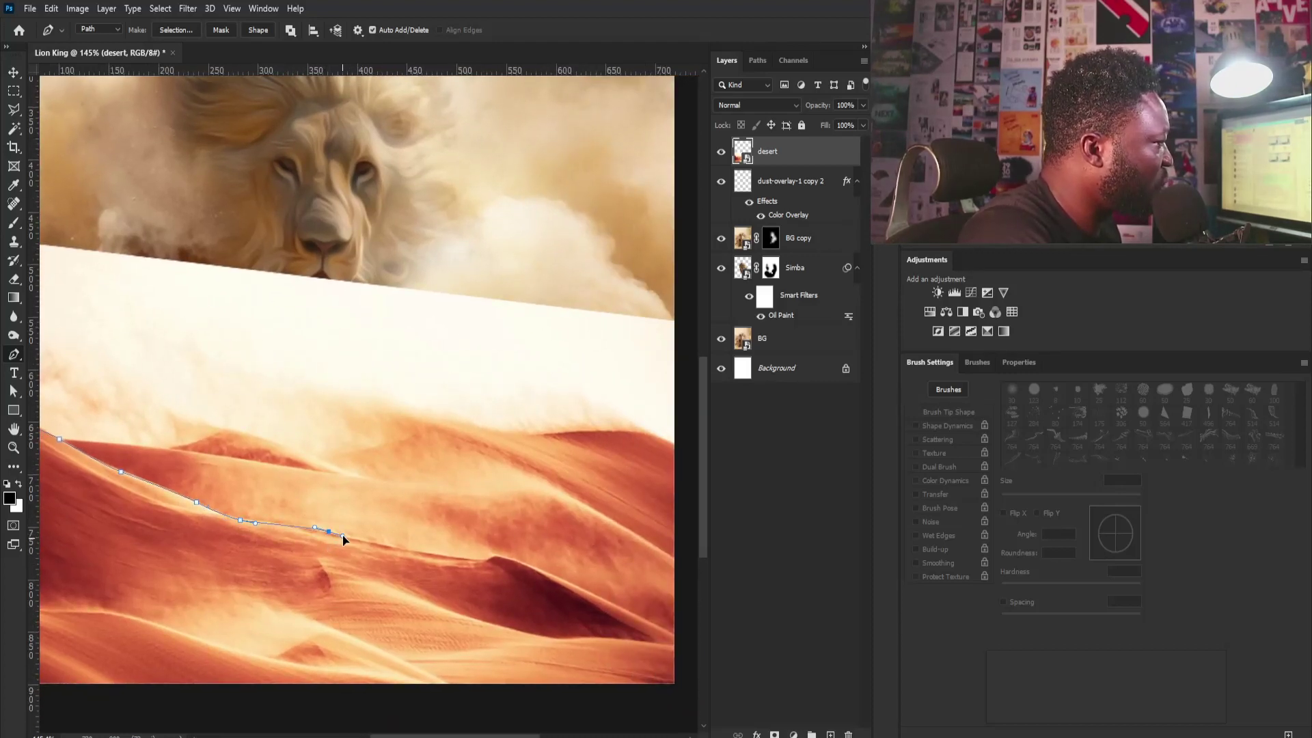
drag(395, 545, 404, 547)
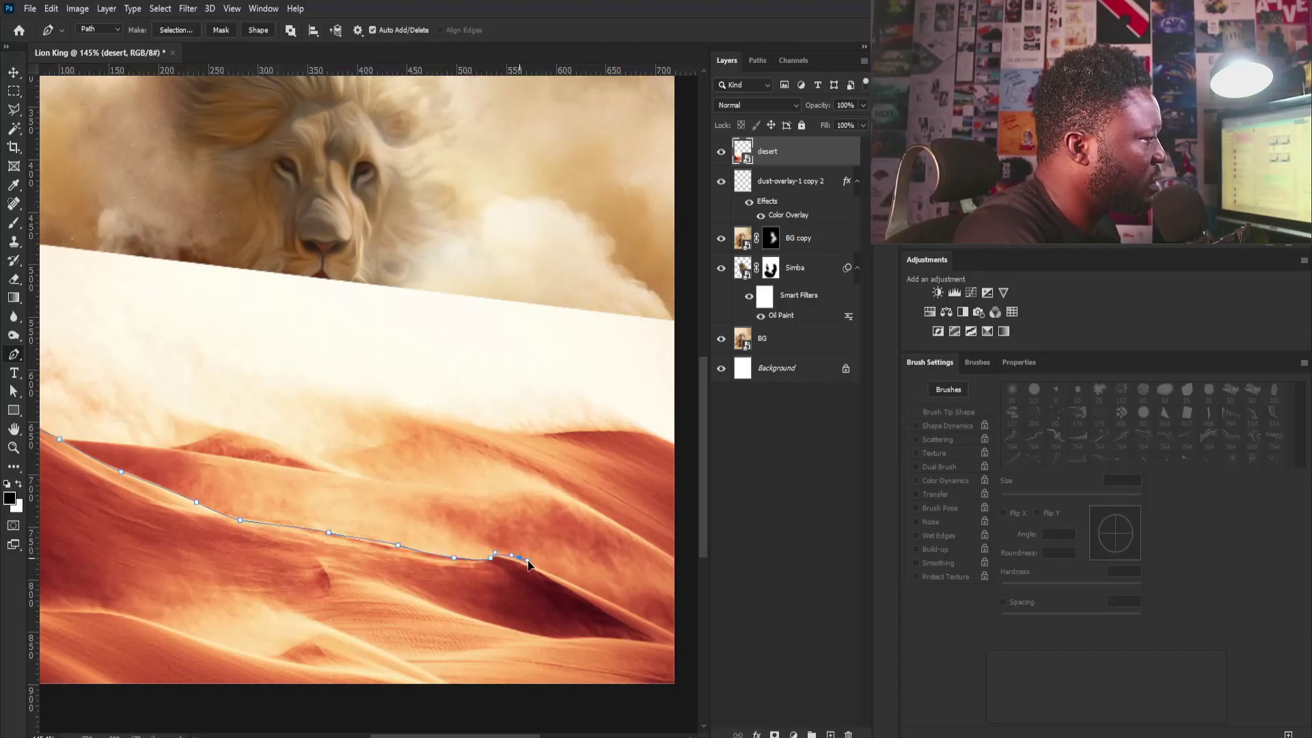
drag(530, 571, 492, 518)
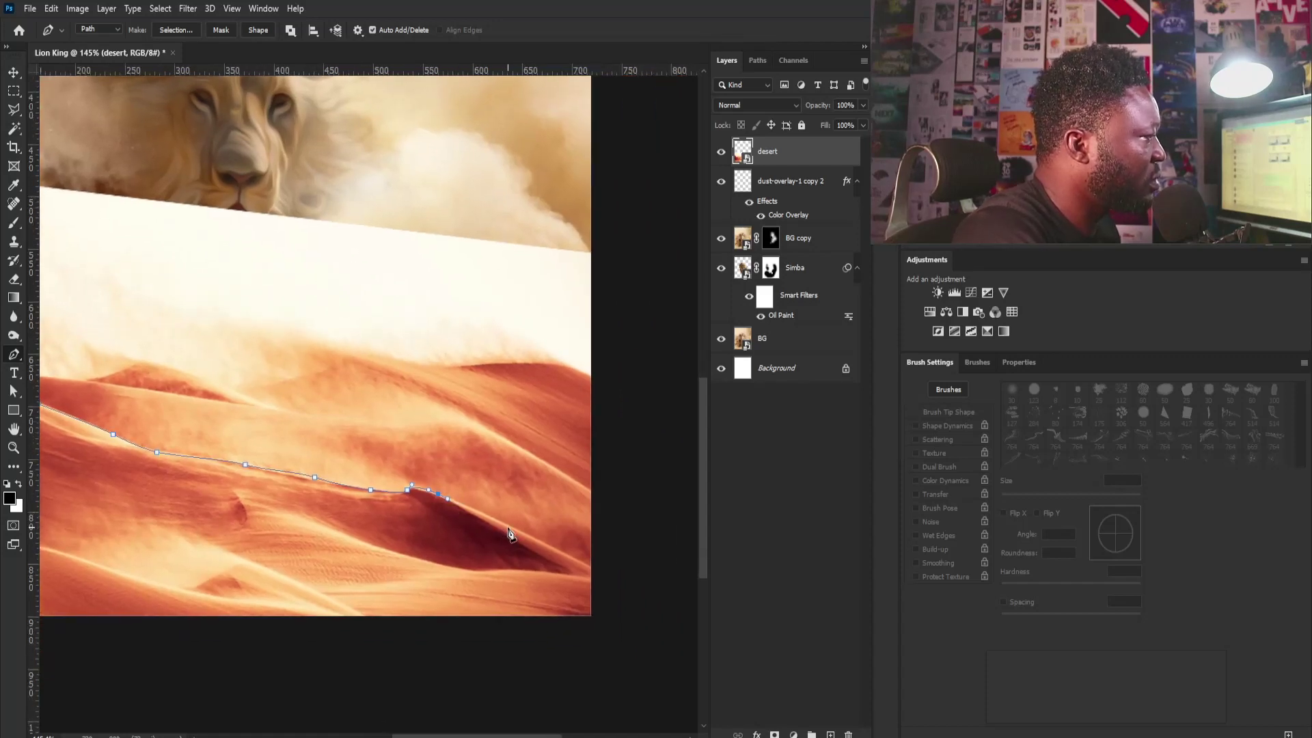
click(594, 569)
scroll(594, 492, down, 3)
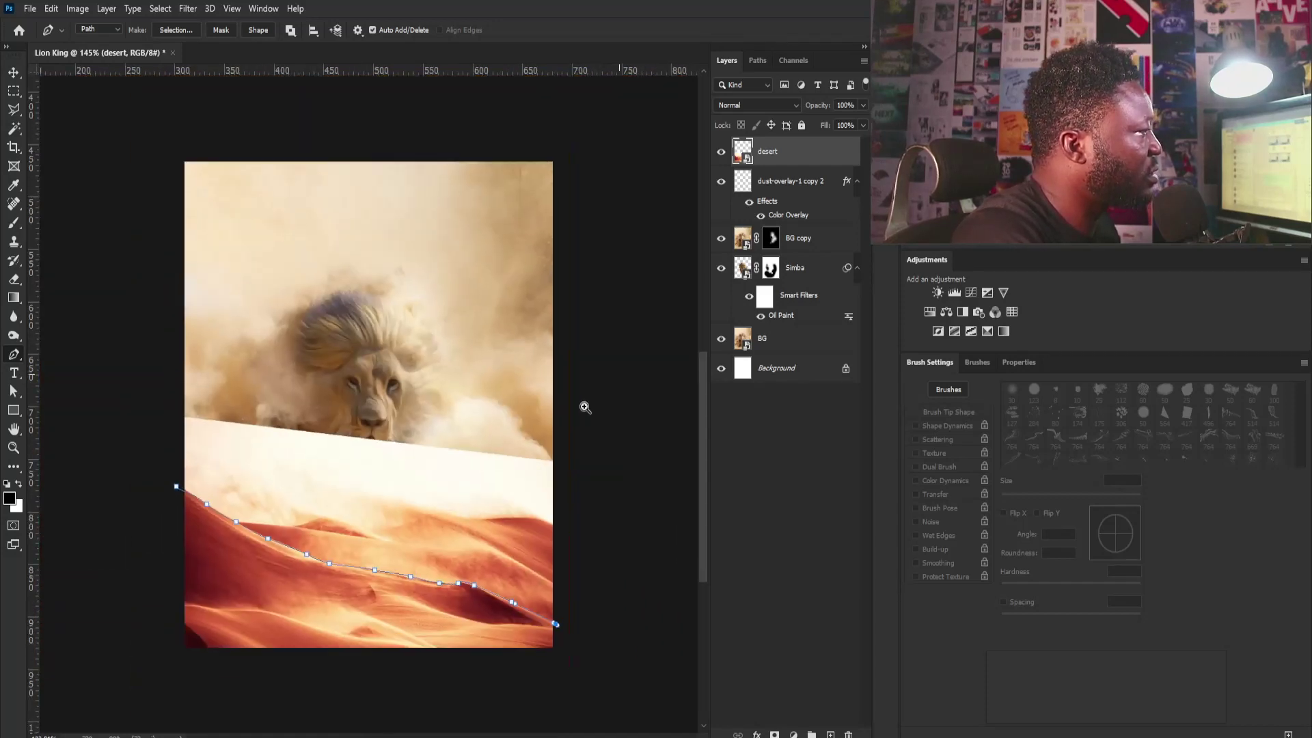
Close the path around the foreground dunes below the canvas, convert it to a selection and mask the desert layer with it.
click(616, 677)
click(381, 725)
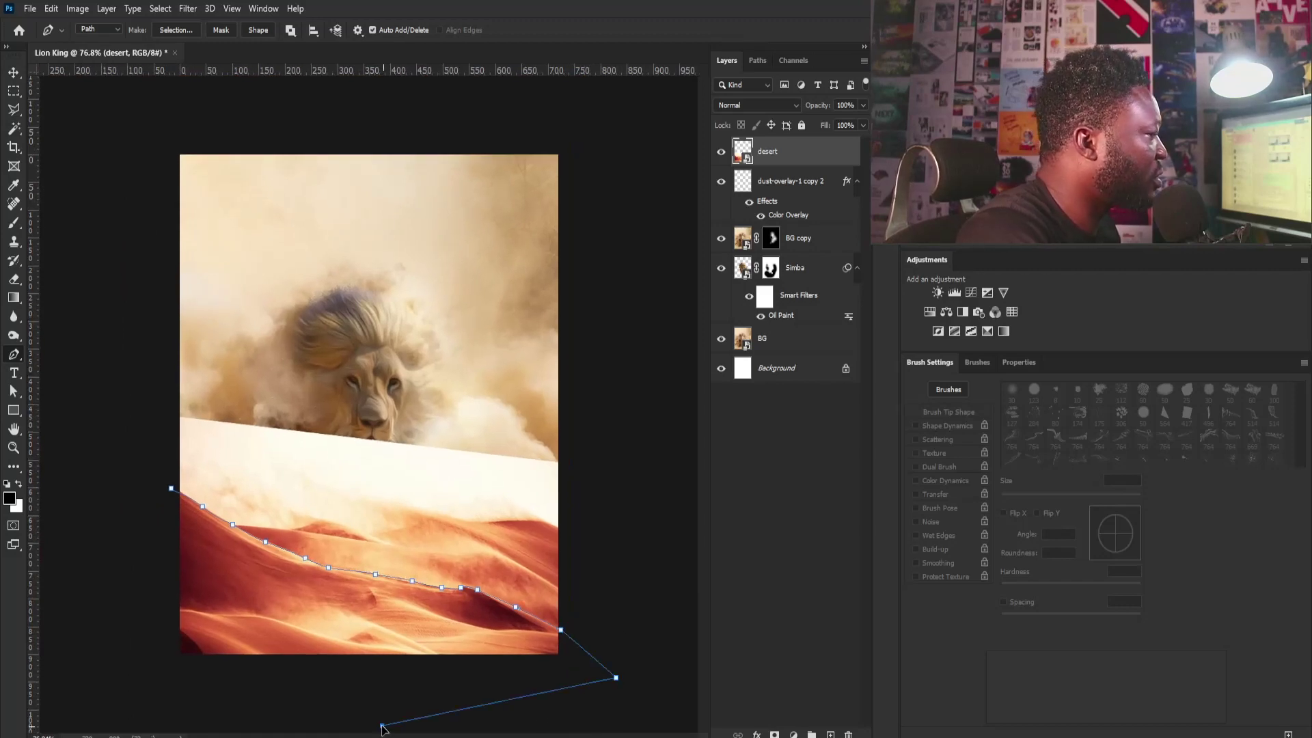
click(125, 688)
click(123, 626)
click(171, 489)
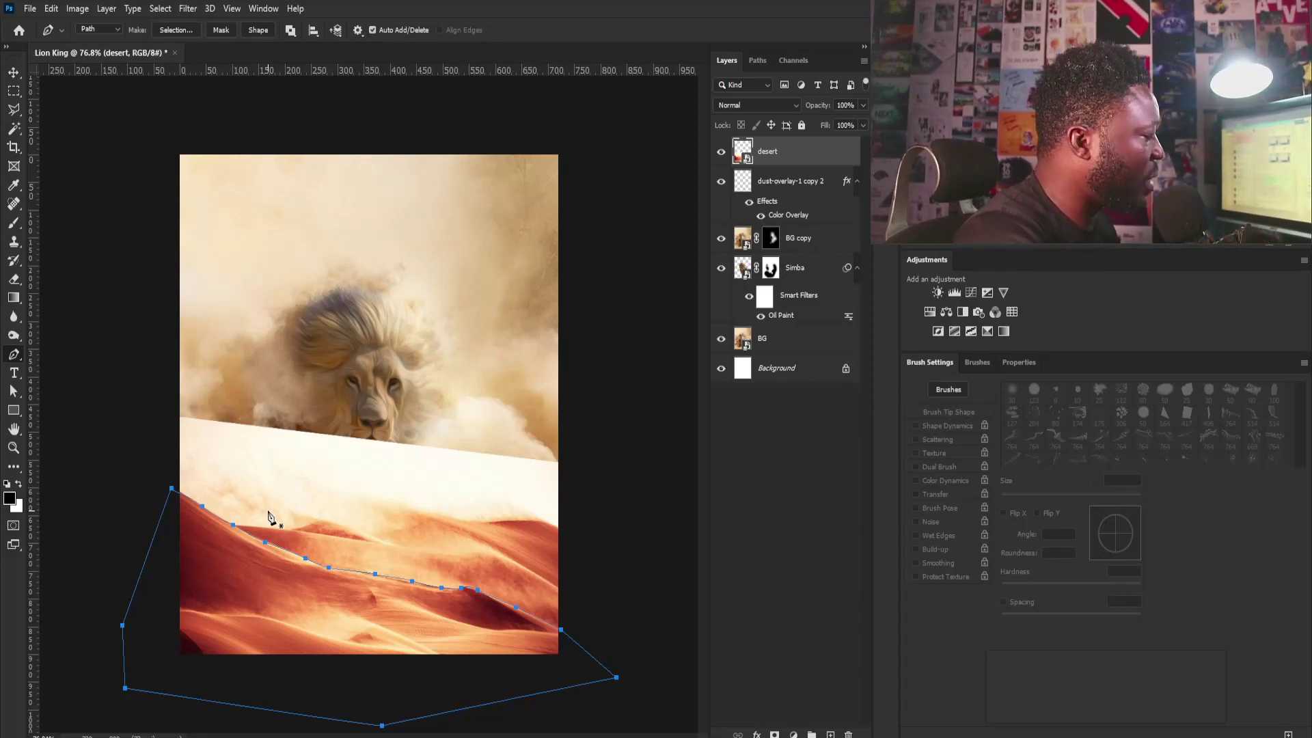
key(ctrl+Return)
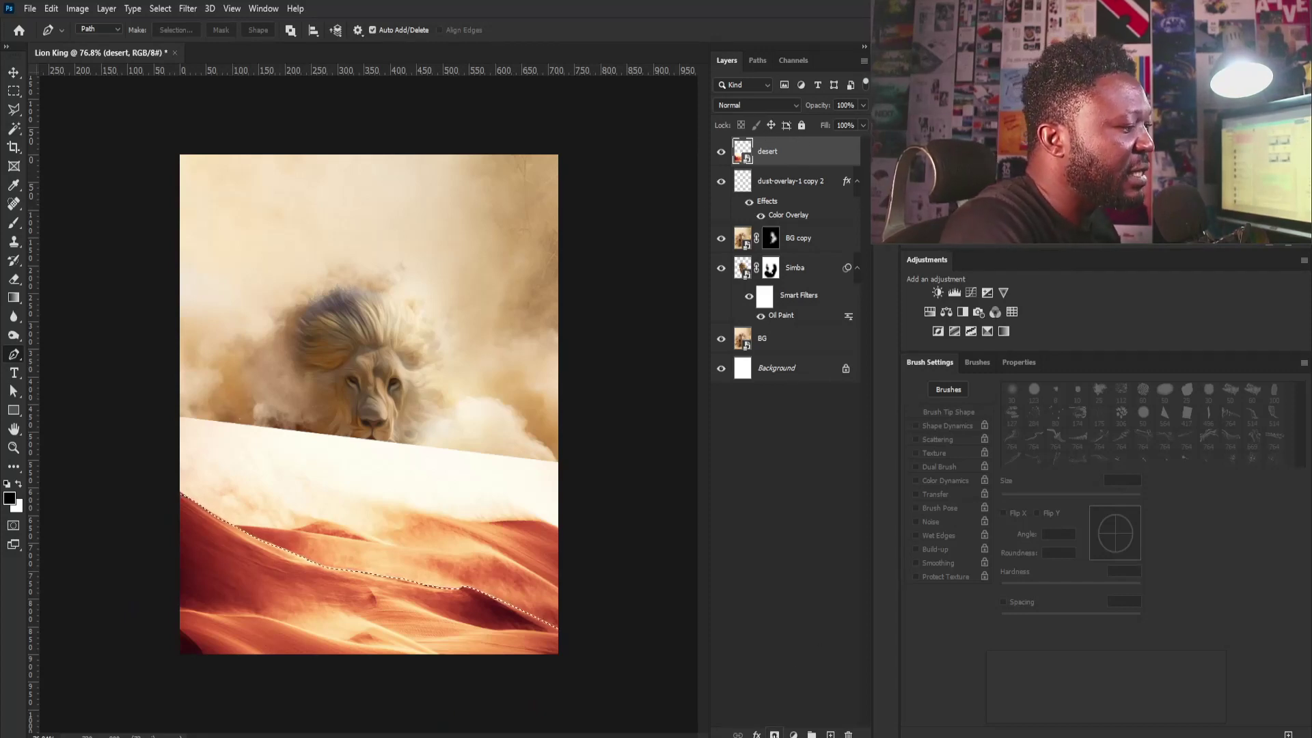
click(774, 733)
key(v)
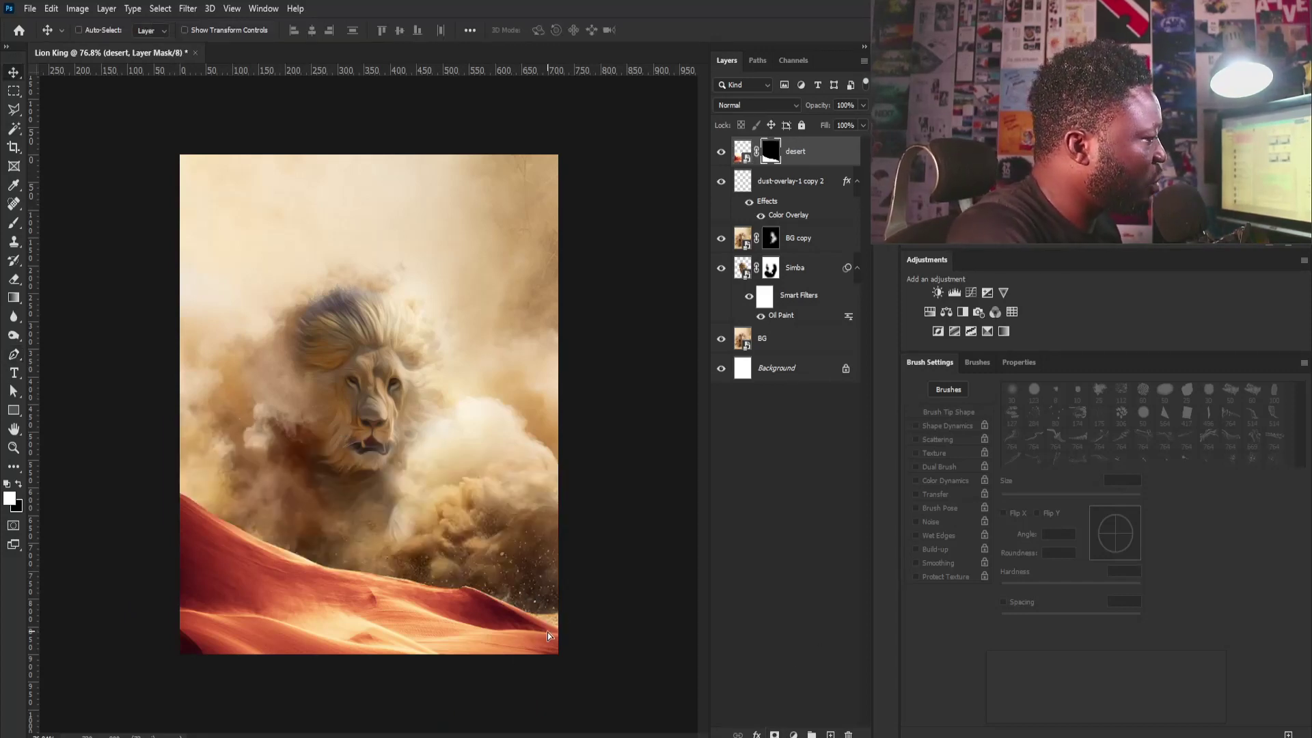
Raise the masked desert dunes slightly, scale them to 105.38% and rotate them by -1.93° to fill the poster's bottom edge.
drag(547, 632, 543, 607)
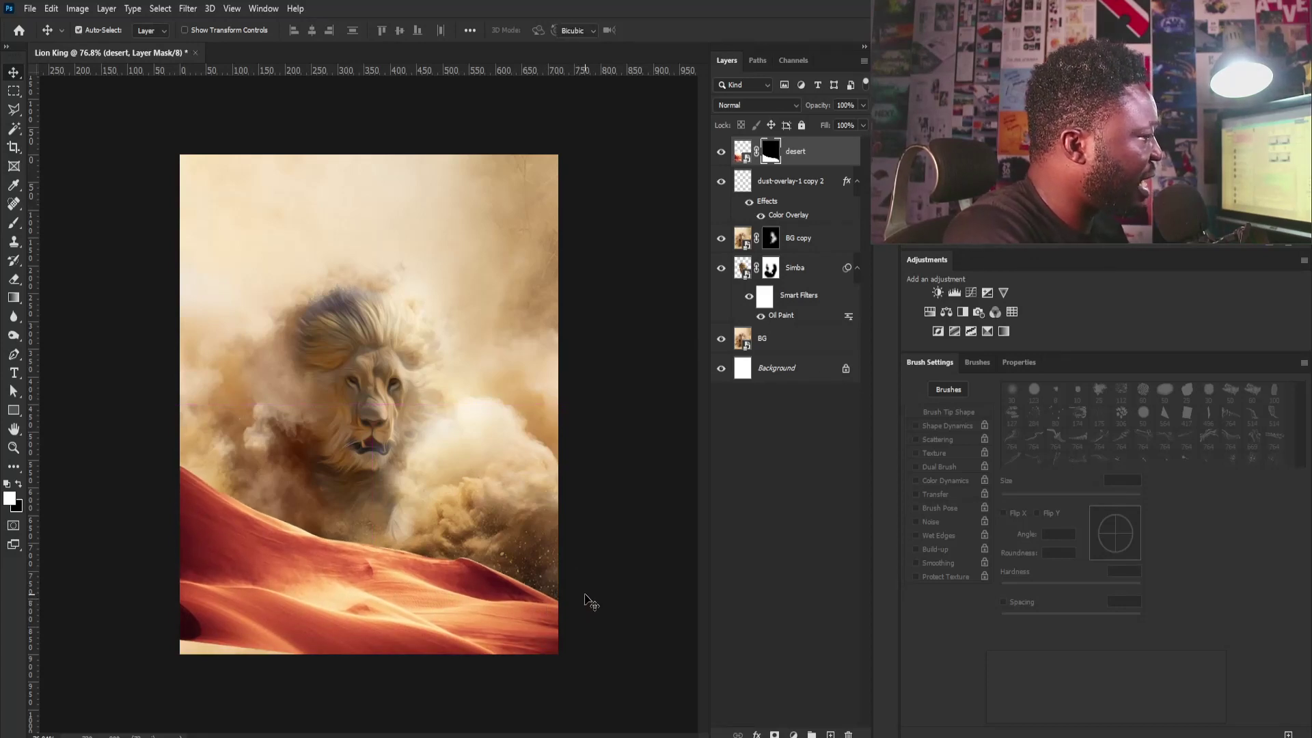
key(ctrl+t)
drag(591, 384, 671, 371)
drag(577, 554, 577, 564)
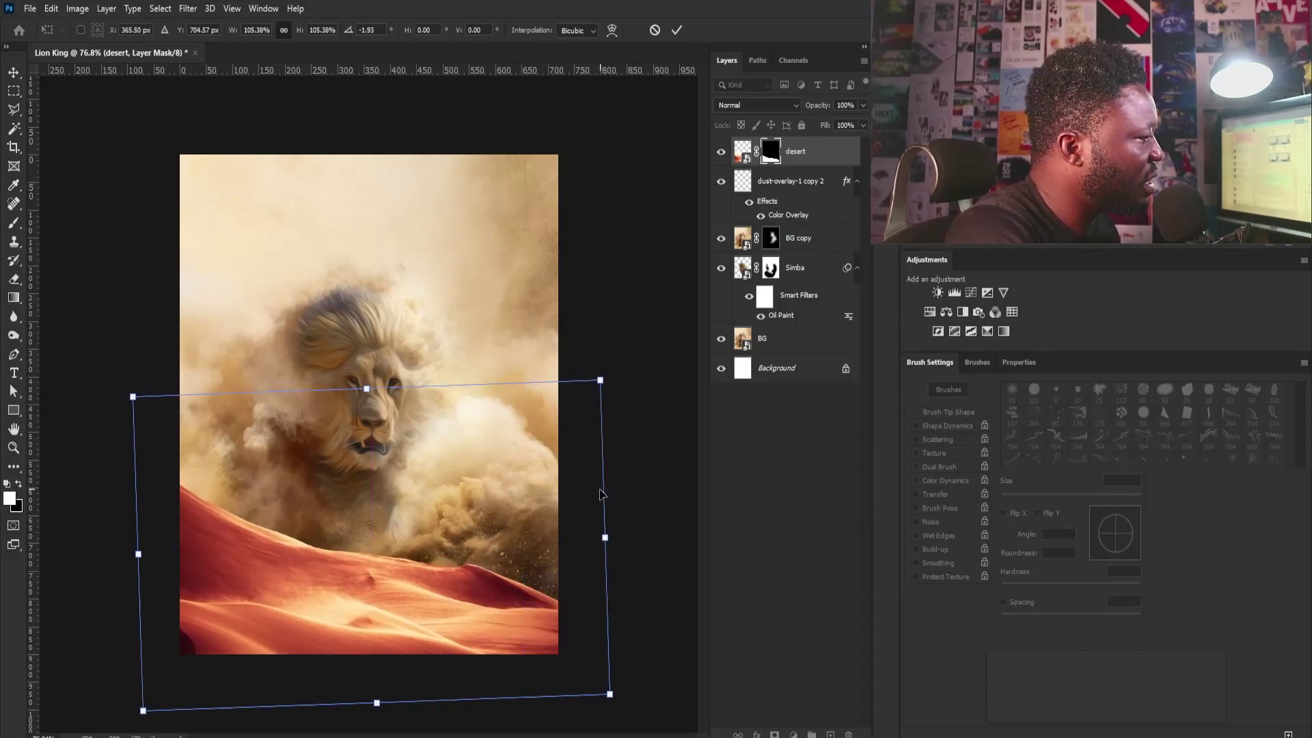
key(Return)
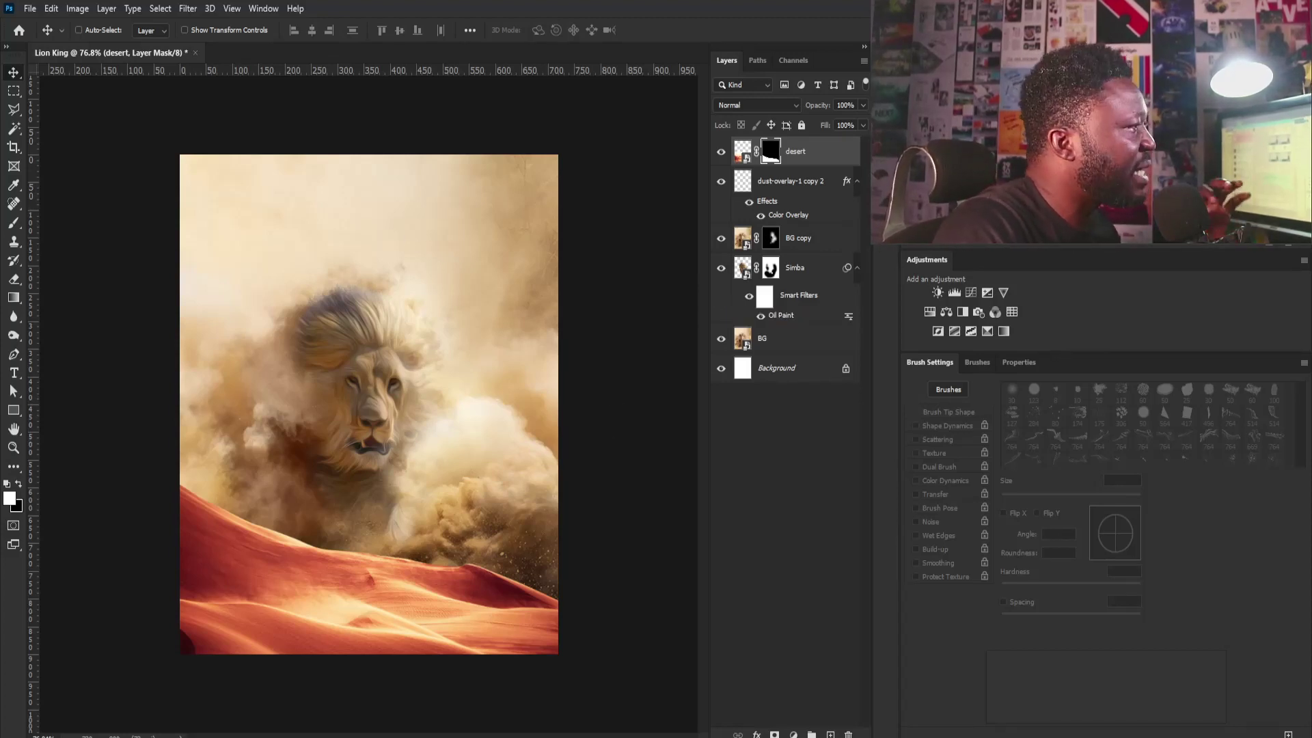
Scale the placed dust image to about 277%, set its blend mode to Screen and move it below the lion's chin.
drag(444, 374, 494, 316)
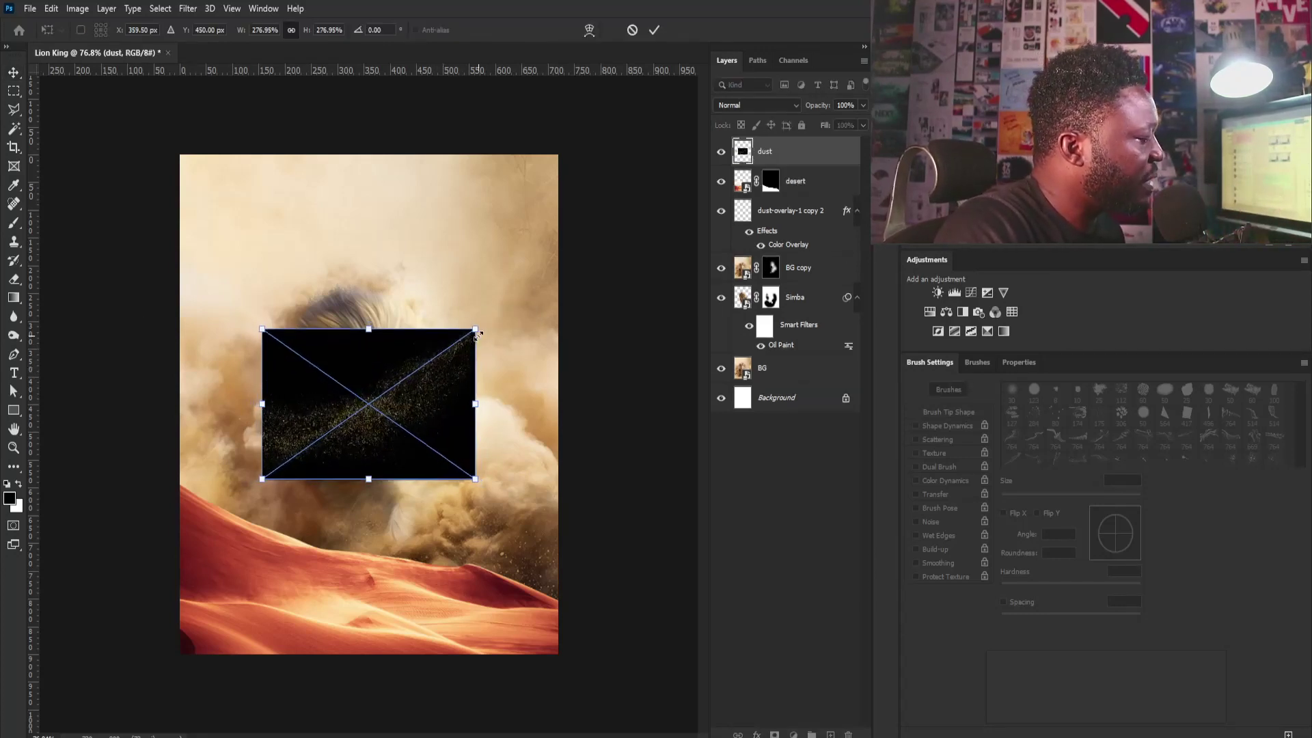
key(Return)
click(755, 104)
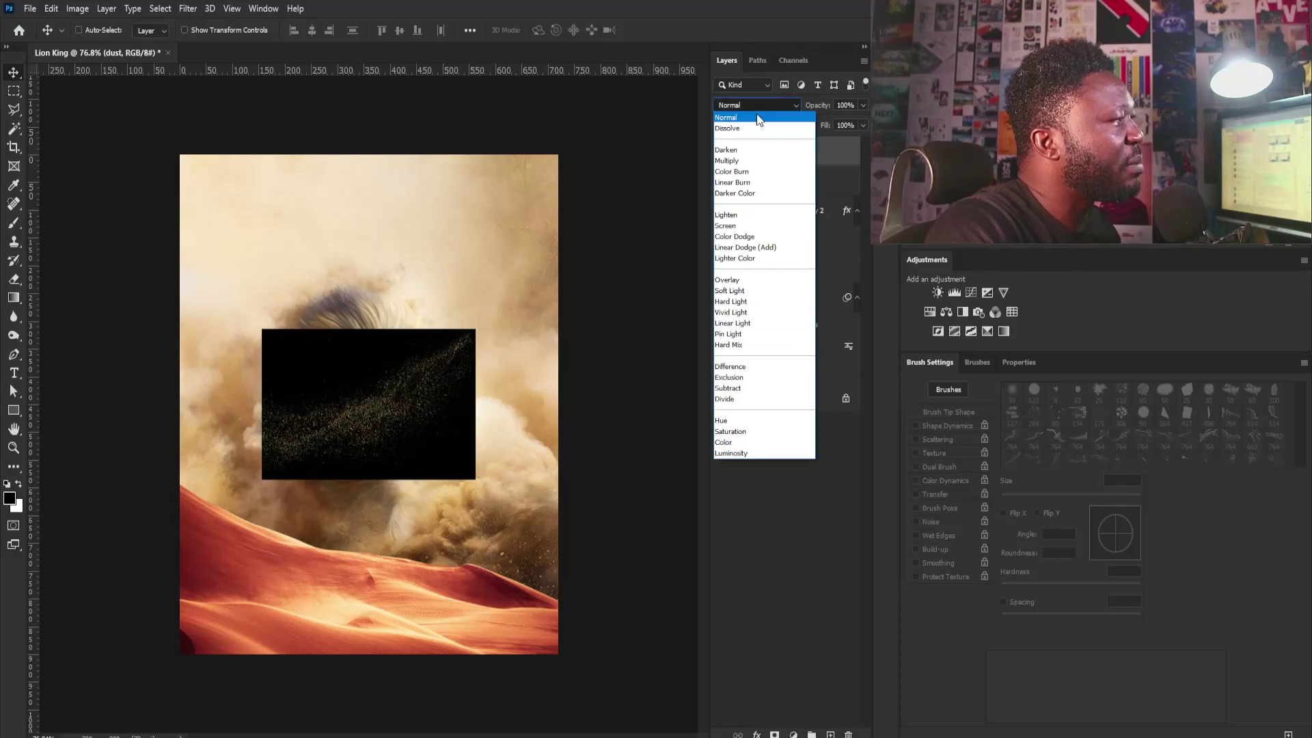
click(737, 227)
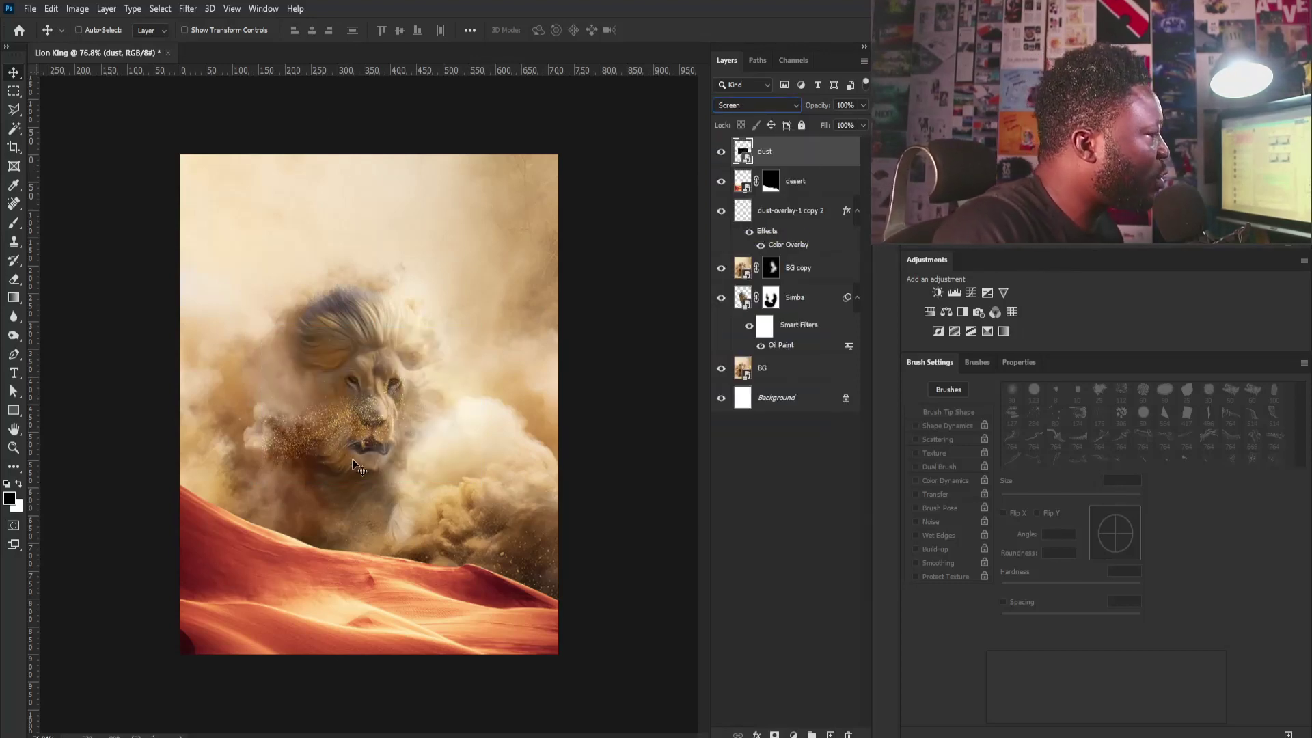
scroll(355, 466, up, 3)
scroll(355, 458, down, 1)
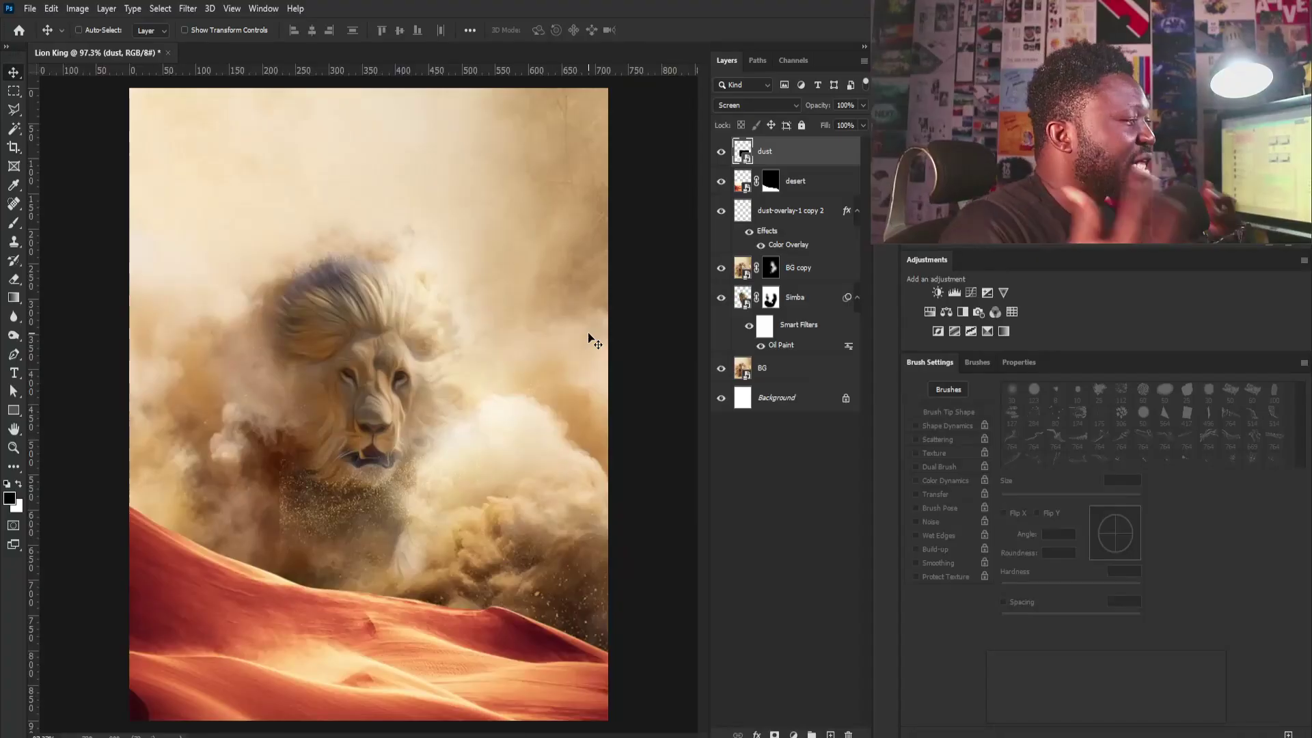
Add a mask to the dust layer, paint out its left edge with a soft 90 px black brush, and nudge the dust over the chest.
click(774, 734)
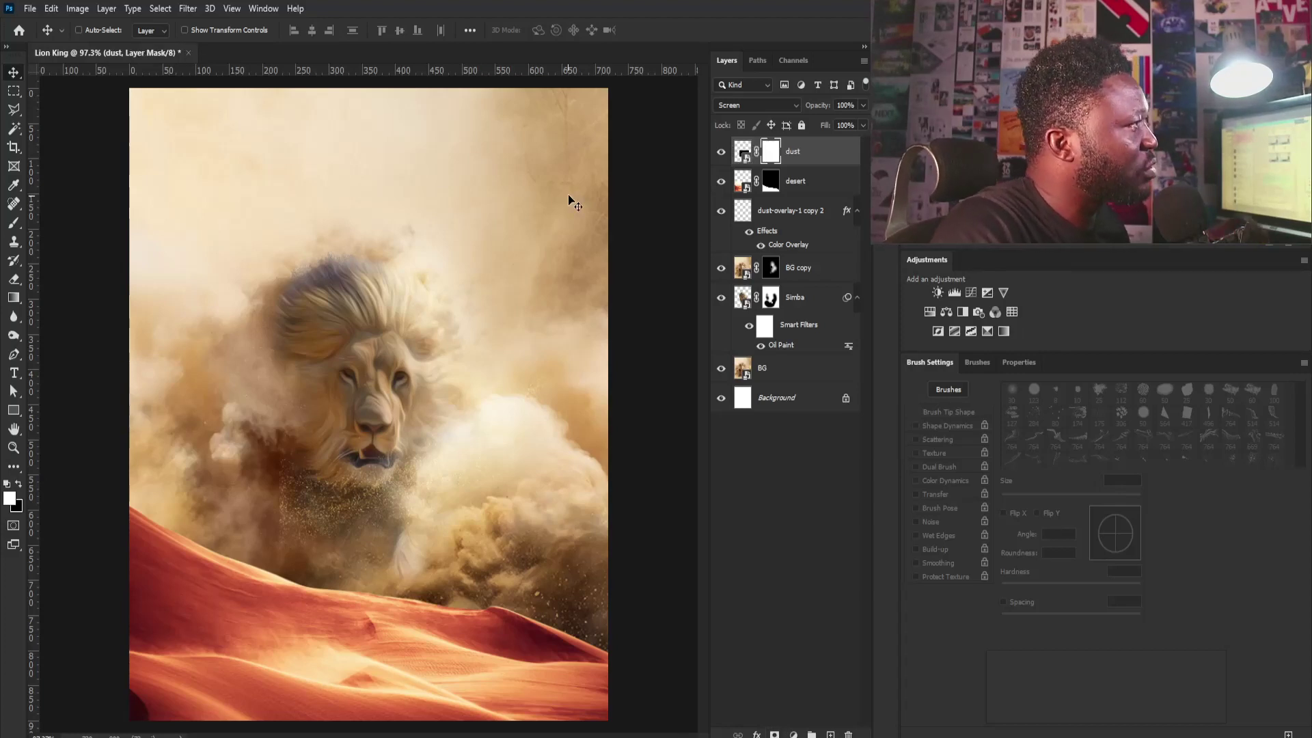
key(b)
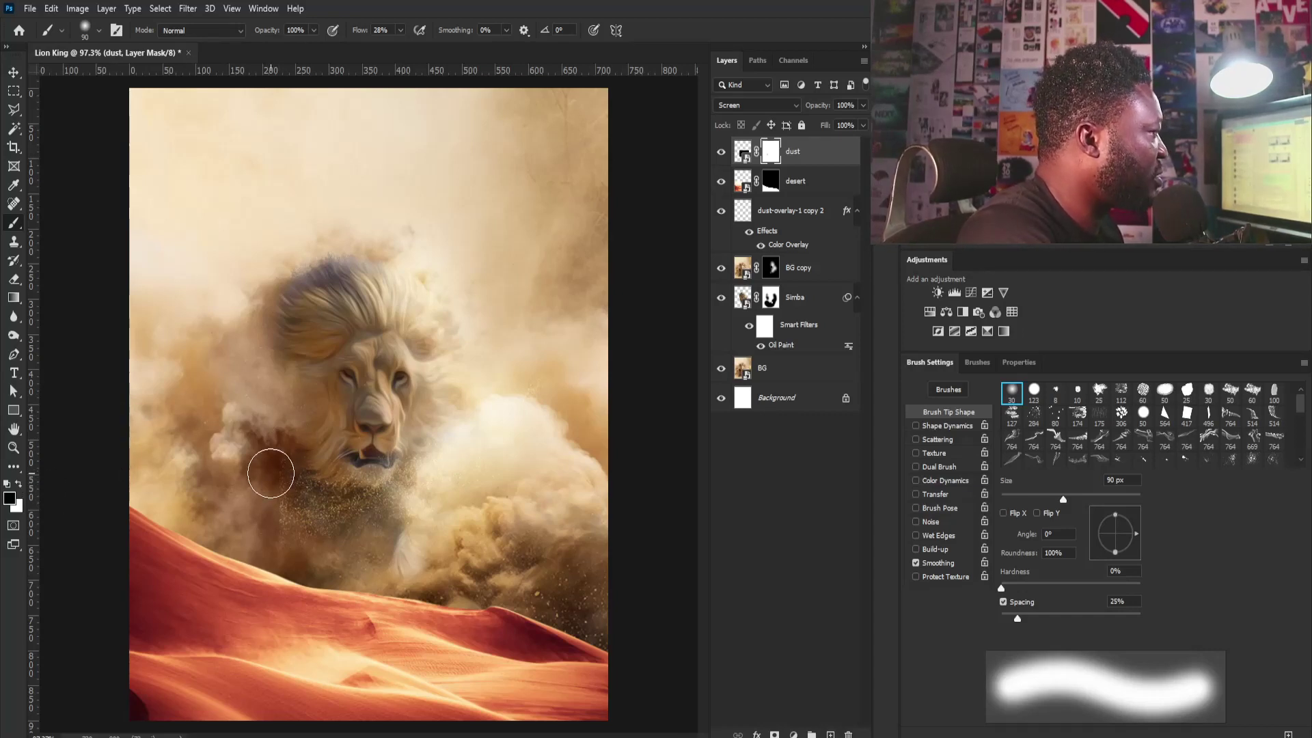
mouse_move(259, 485)
mouse_down()
mouse_move(258, 521)
mouse_move(305, 542)
mouse_move(281, 543)
mouse_up()
key(v)
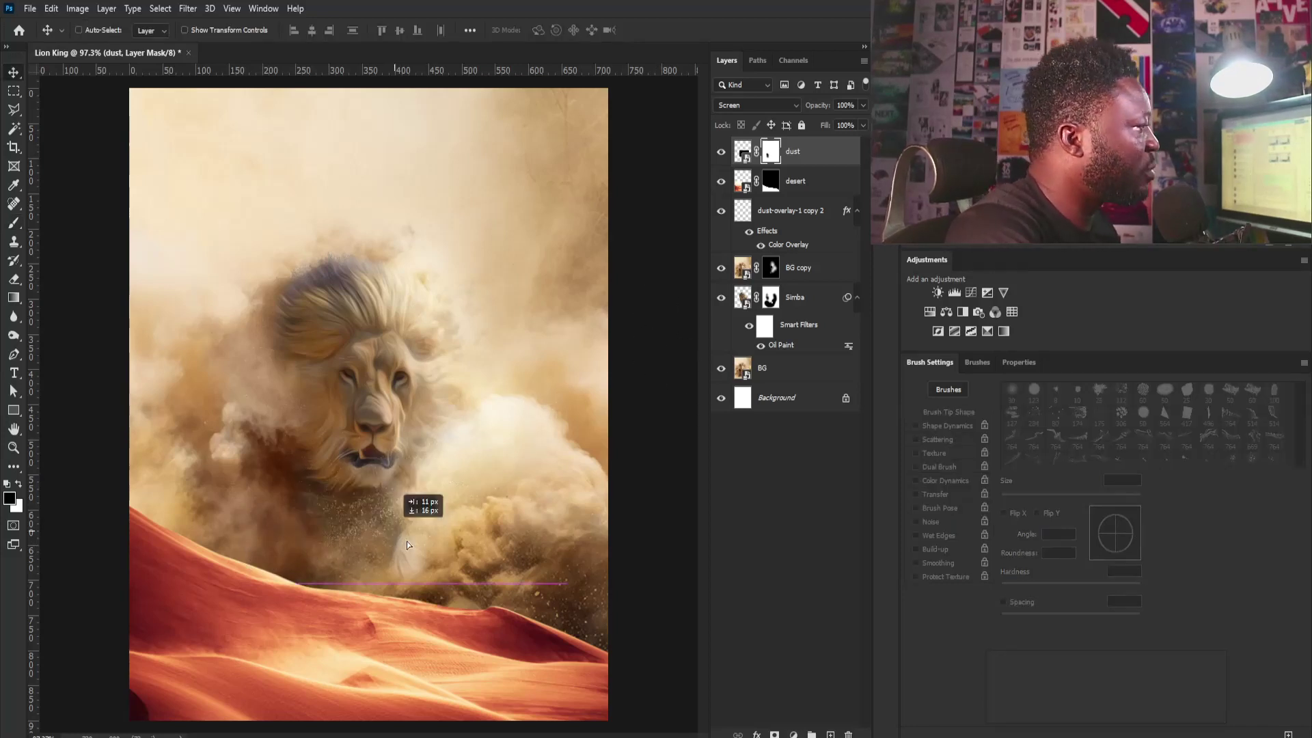
key(ctrl)
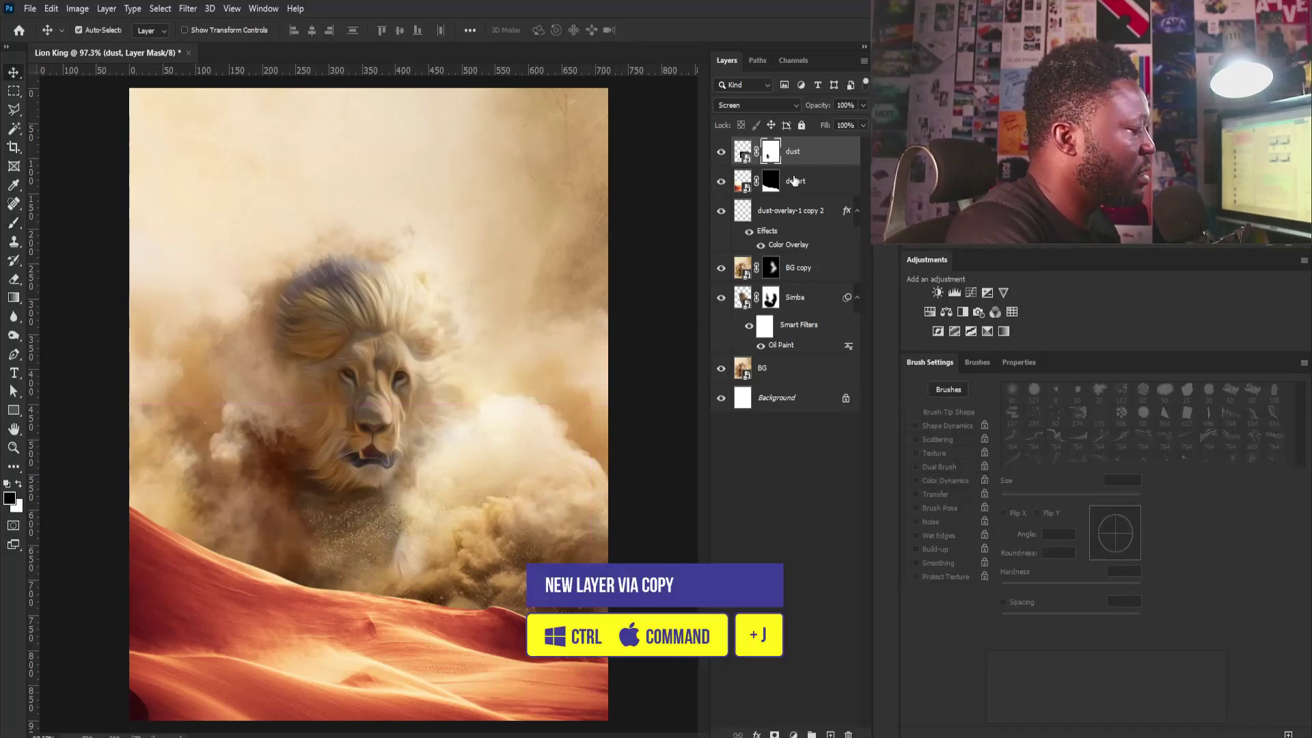
Duplicate the dust layer, rotate the copy about -82° and place it over the left side of the lion's face.
key(ctrl+j)
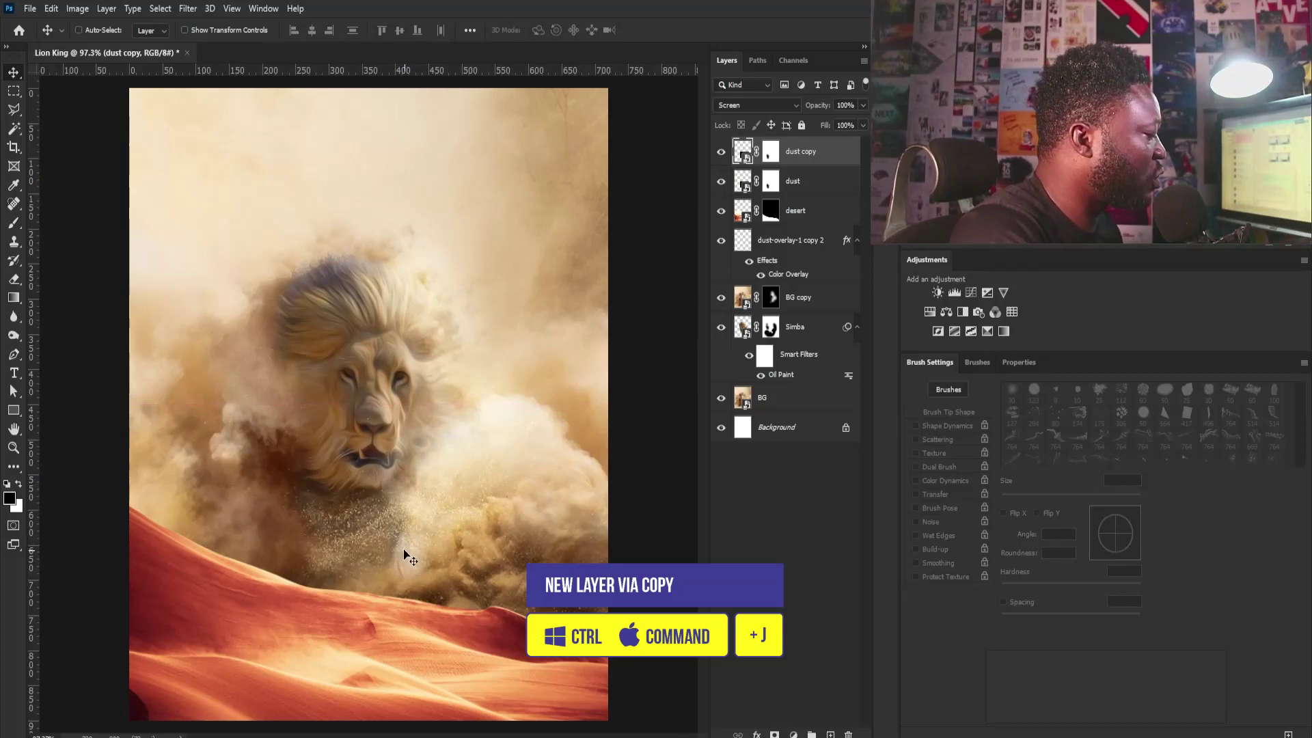
drag(403, 548, 268, 308)
key(ctrl+t)
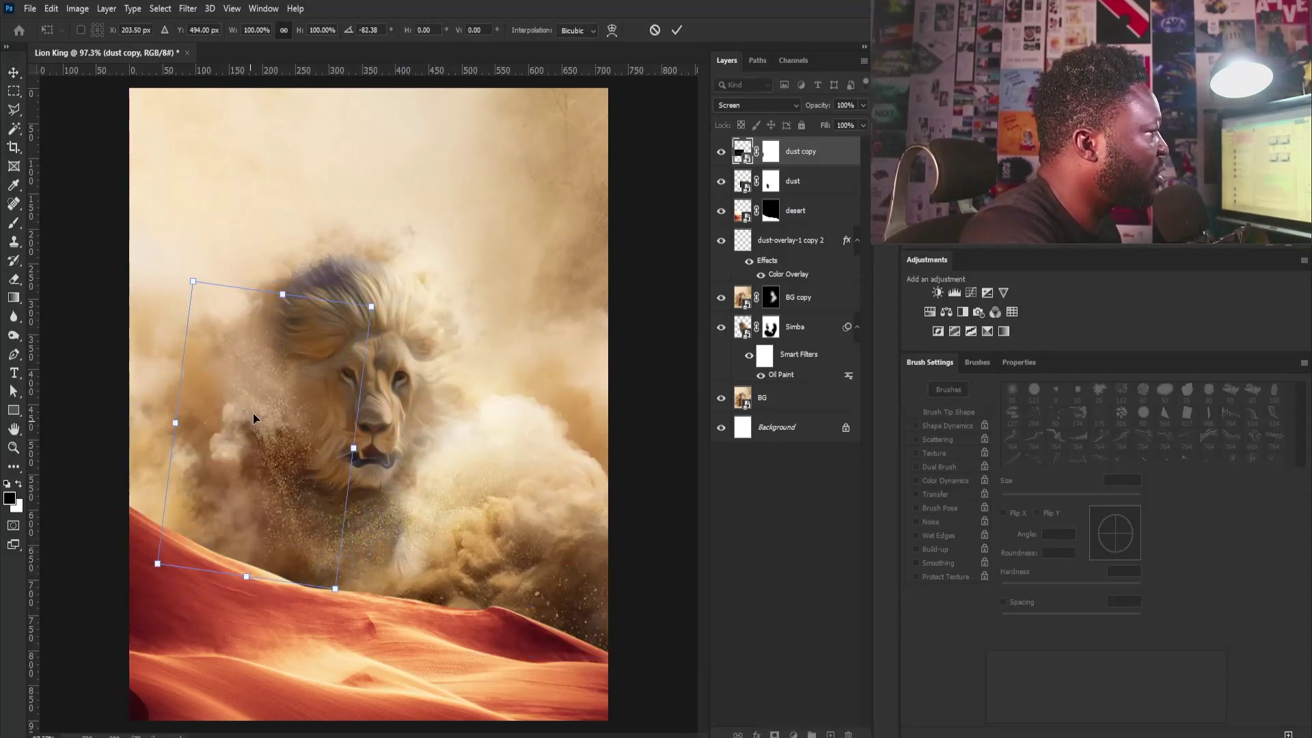
key(Return)
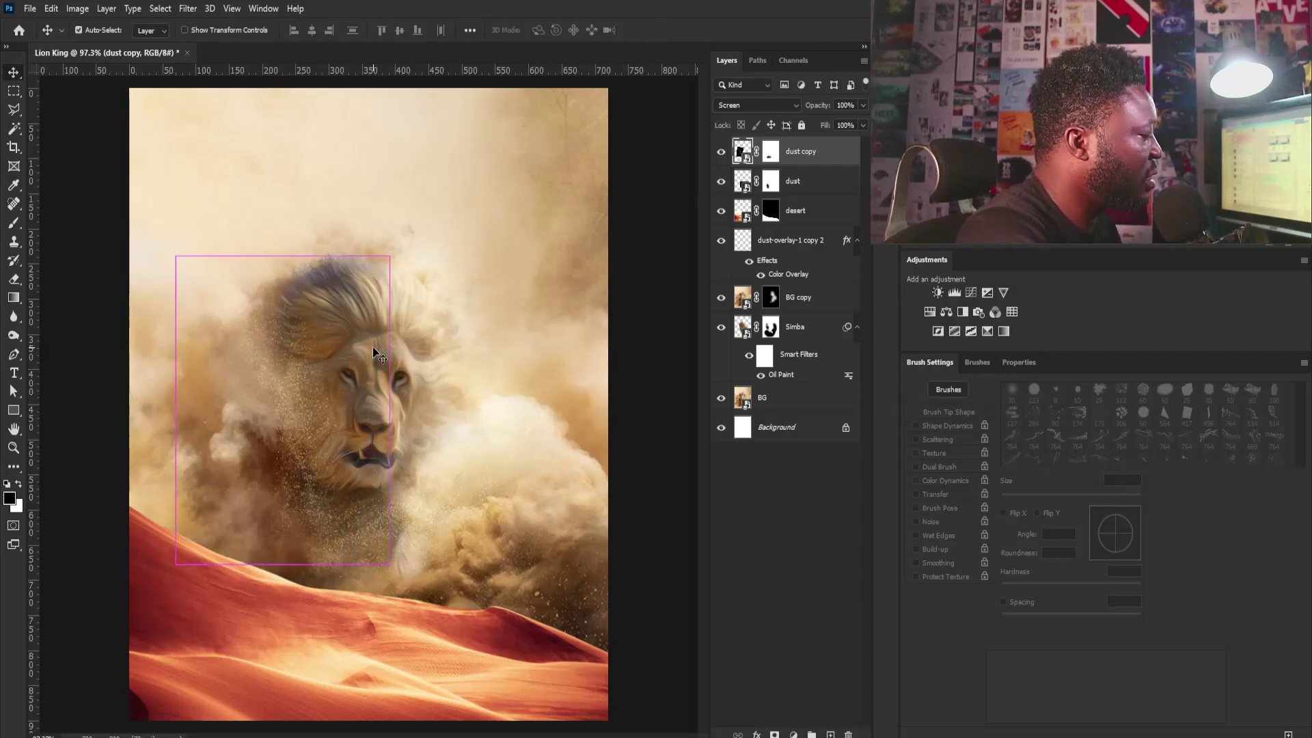
Make two more copies of the dust layer, moving and rotating them over the dust clouds around the lion's chest.
key(ctrl+j)
drag(285, 406, 310, 535)
key(ctrl+t)
key(Return)
key(ctrl+t)
key(Return)
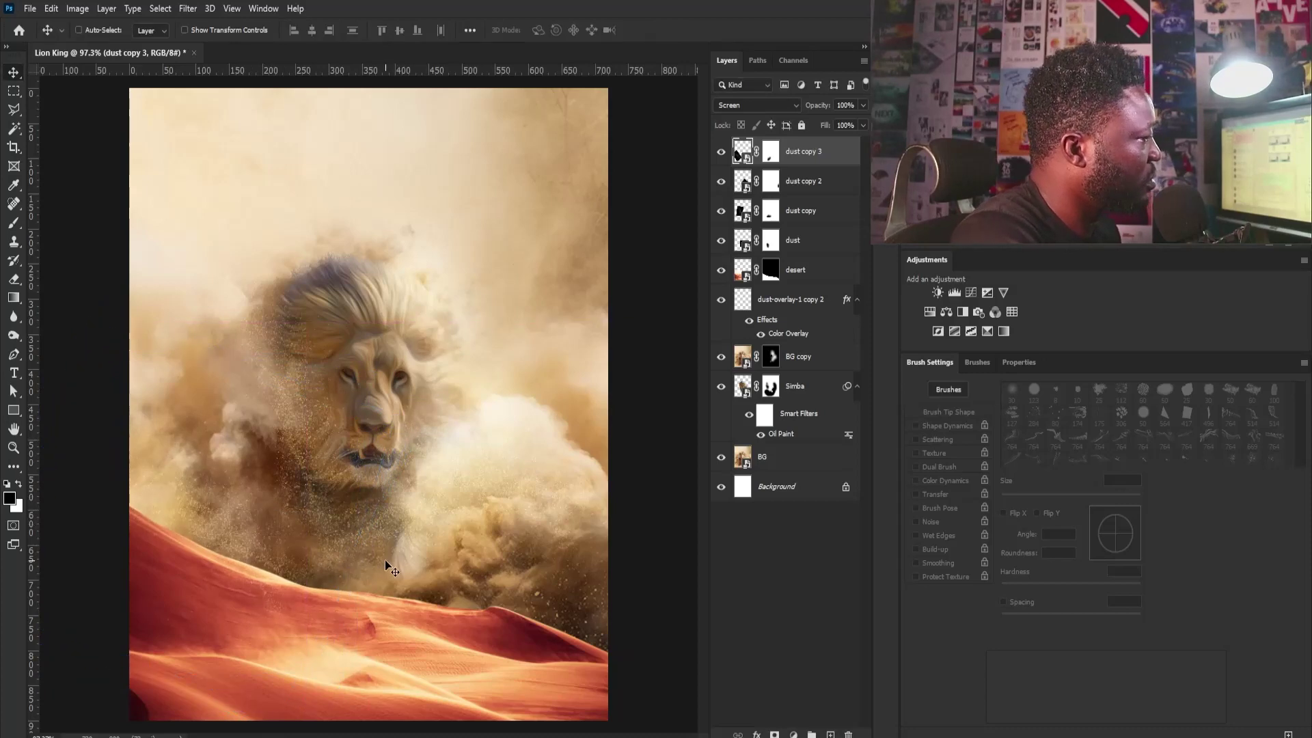
Duplicate the topmost dust copy onto the lion's mane, rotate it and adjust its position over the hair.
drag(384, 560, 372, 360)
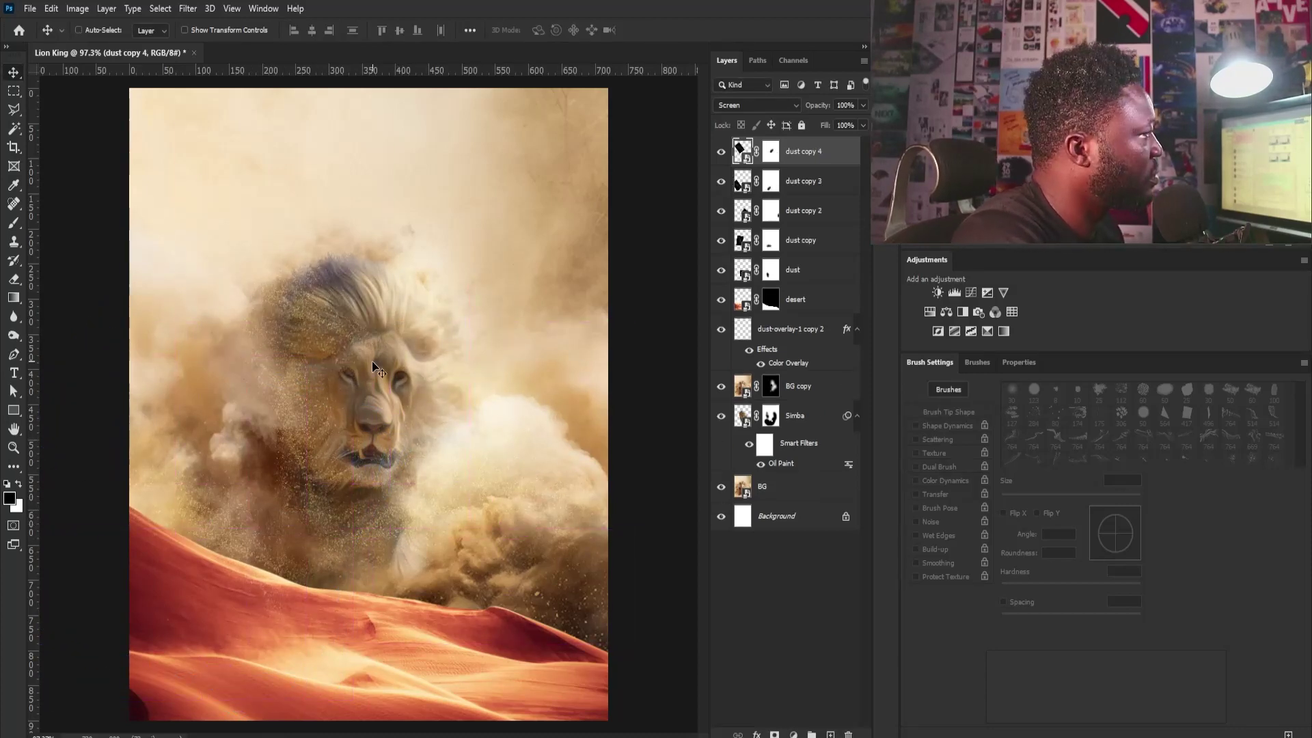
key(ctrl+t)
drag(418, 126, 369, 188)
key(Return)
drag(338, 293, 345, 304)
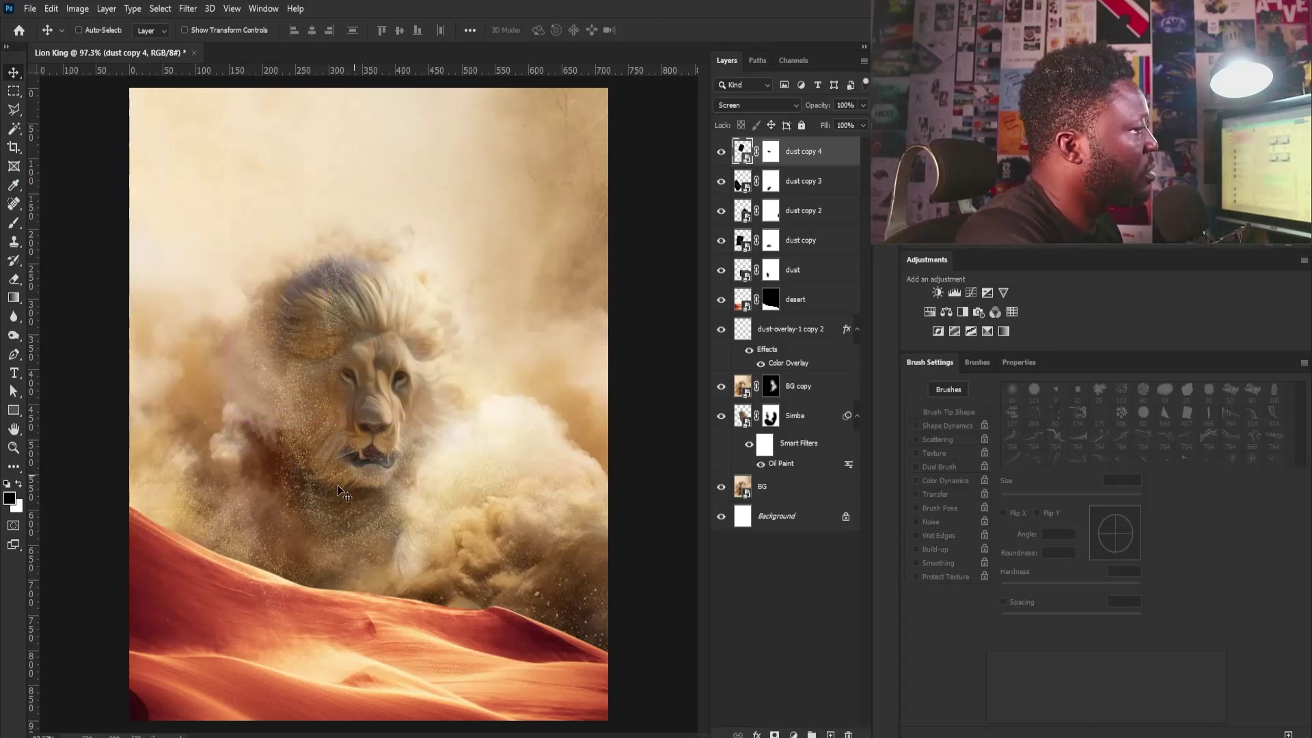
Group the five dust layers from dust to dust copy 4 and name the group Tiny_Dust.
shift+click(810, 273)
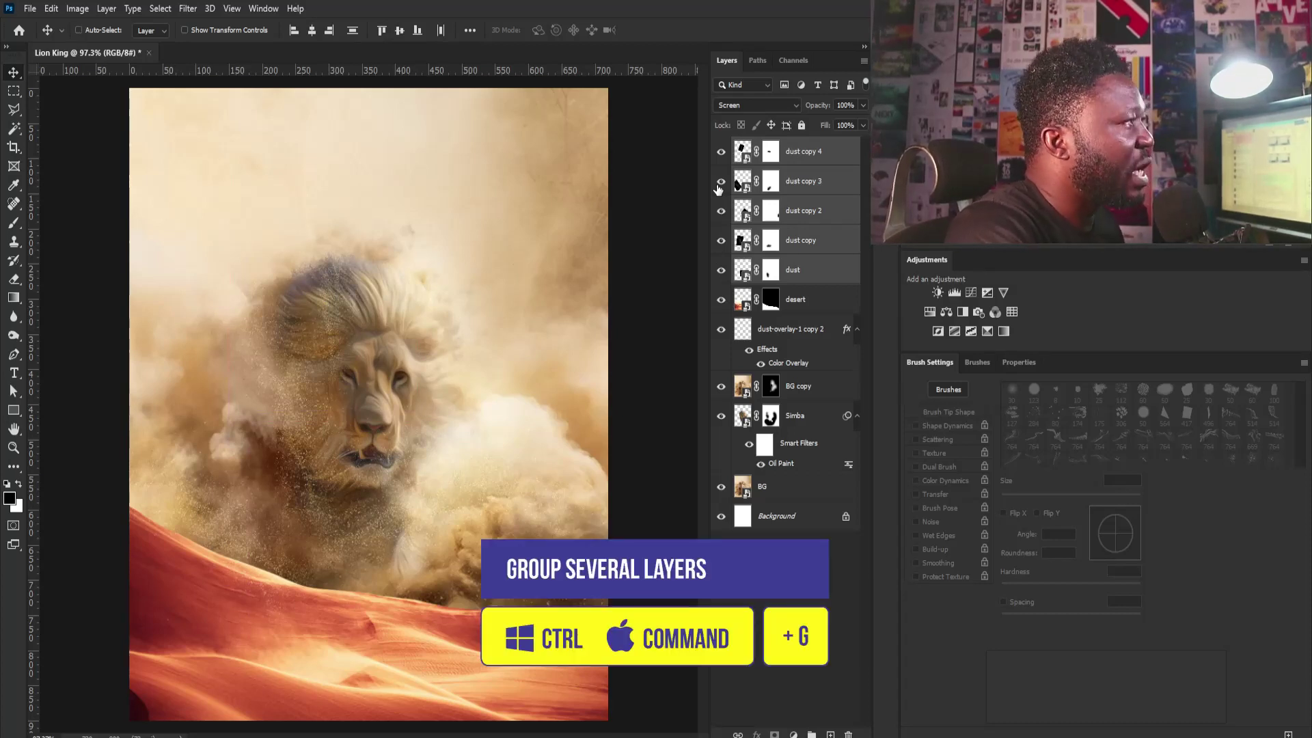
key(ctrl+g)
double_click(772, 147)
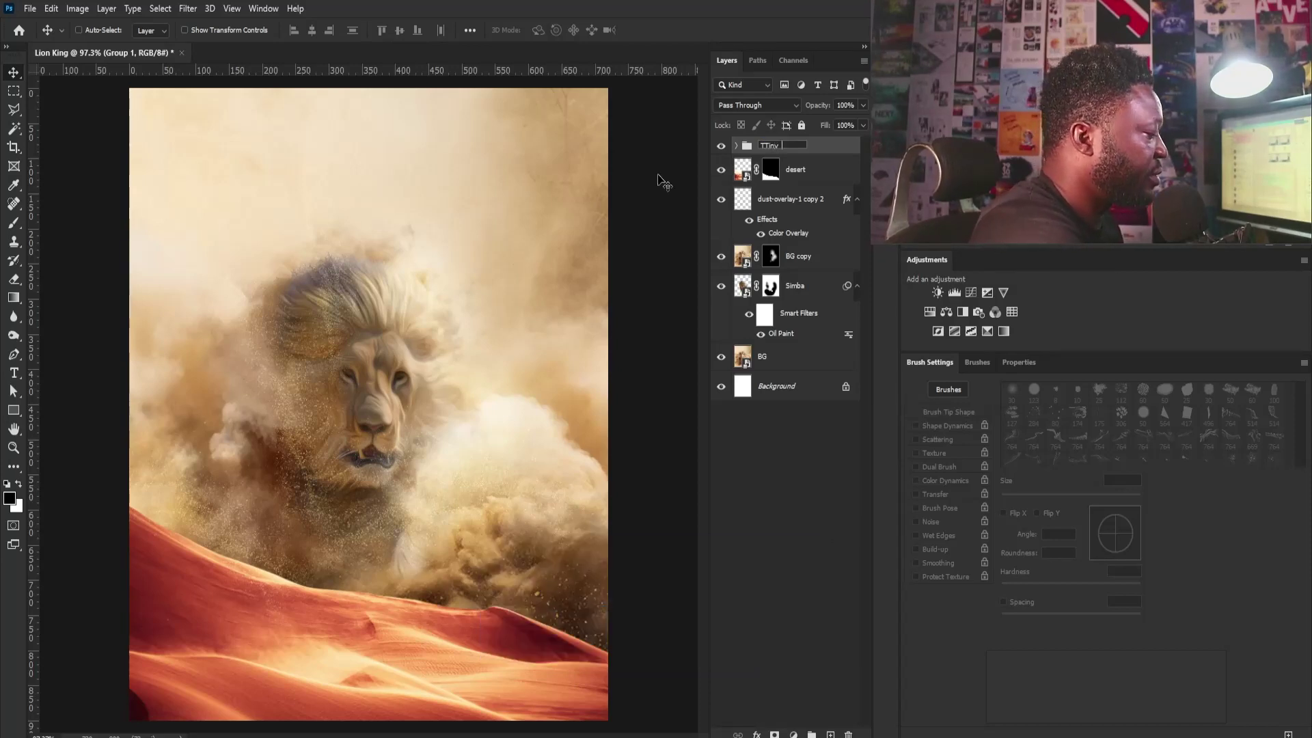
text(Tiny_Dust)
key(Return)
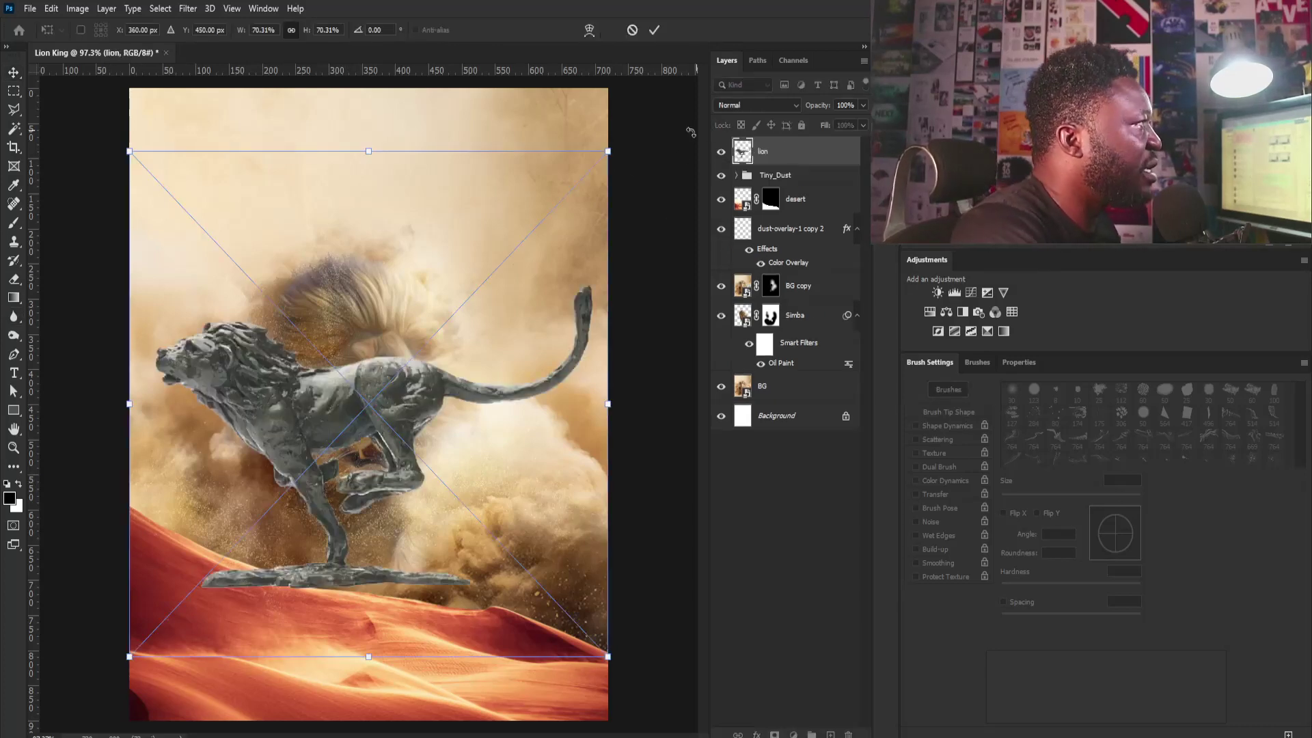
Scale the placed running lion statue down to about 13.6% and flip it horizontally.
drag(616, 150, 413, 357)
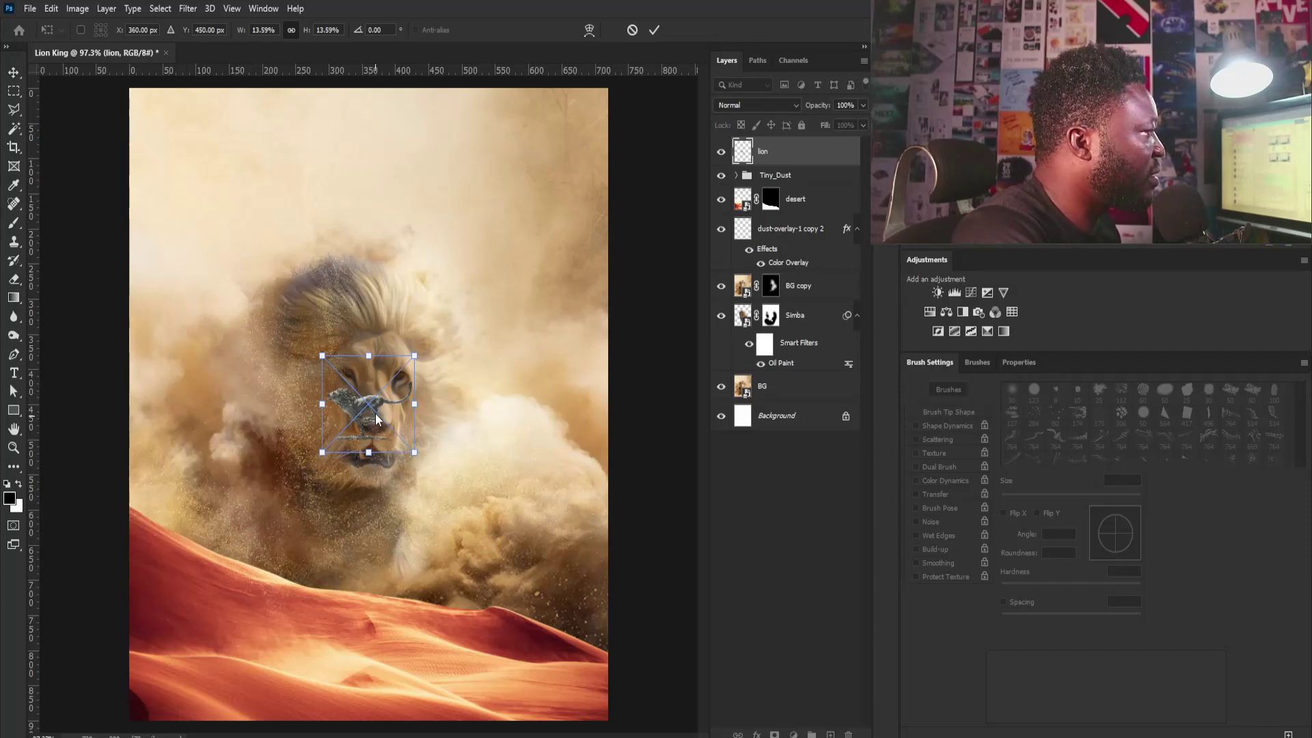
right_click(375, 419)
click(444, 636)
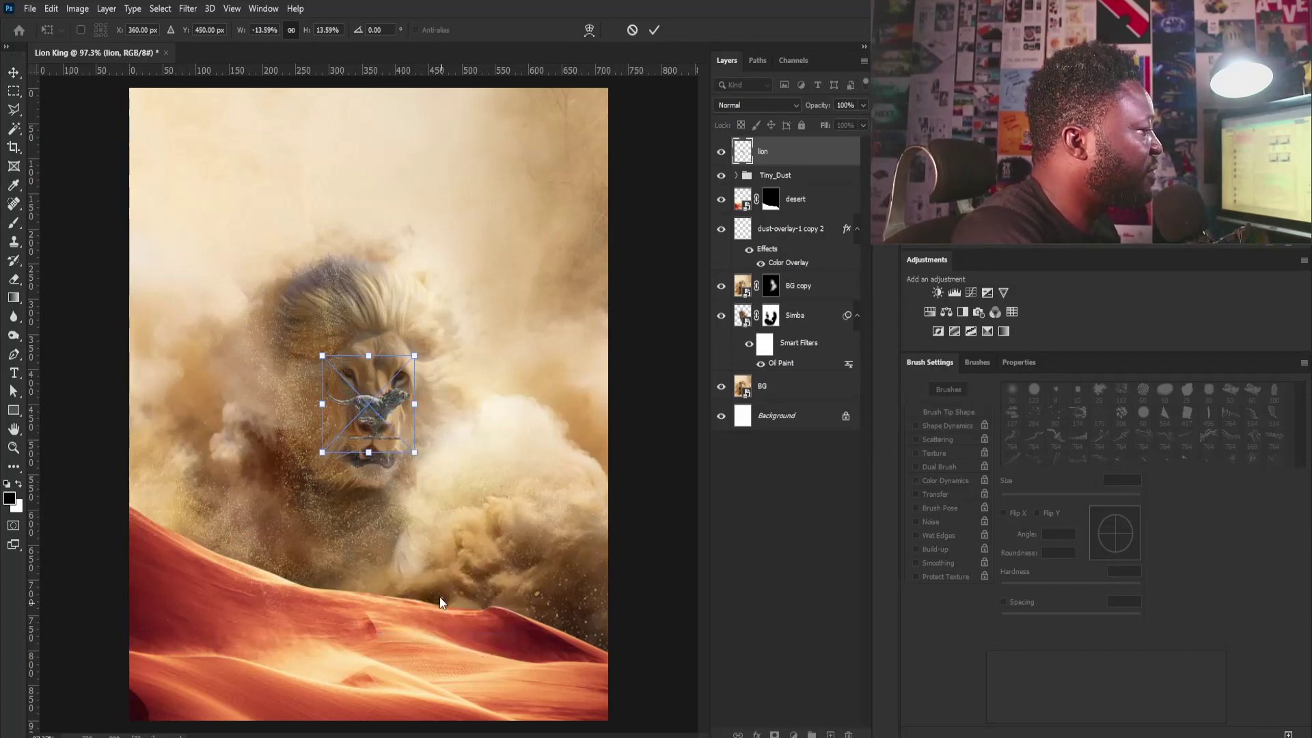
Move the running lion onto the bright sand of the foreground dunes and shrink it to about 6.8%.
drag(370, 406, 364, 645)
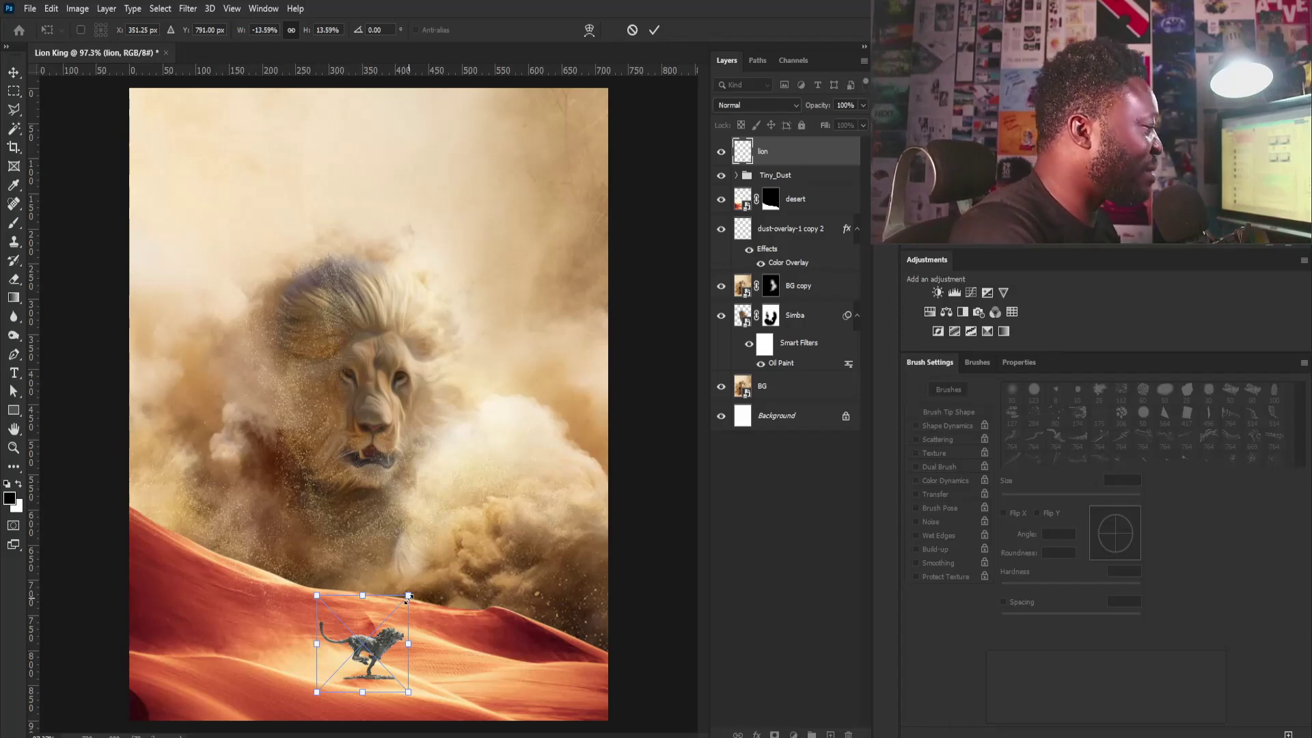
drag(410, 591, 431, 530)
scroll(357, 637, up, 5)
drag(455, 473, 451, 470)
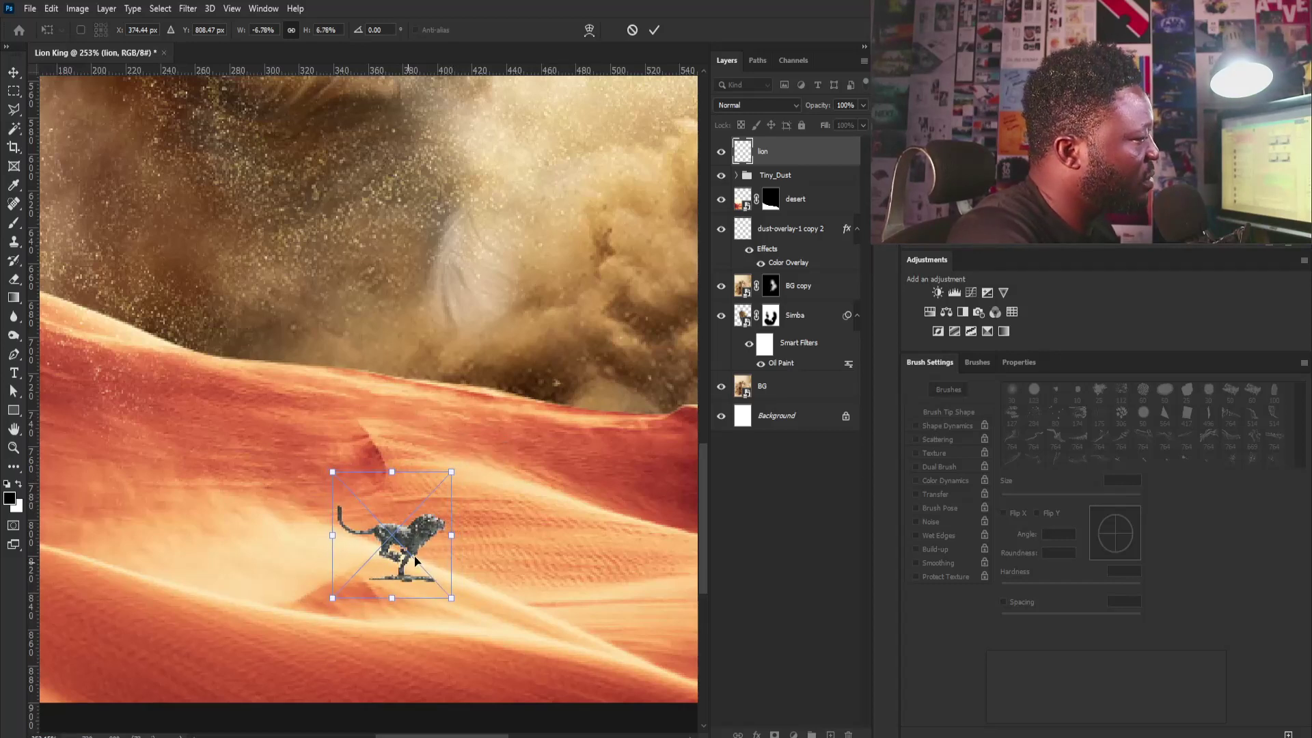
drag(410, 567, 419, 576)
key(Return)
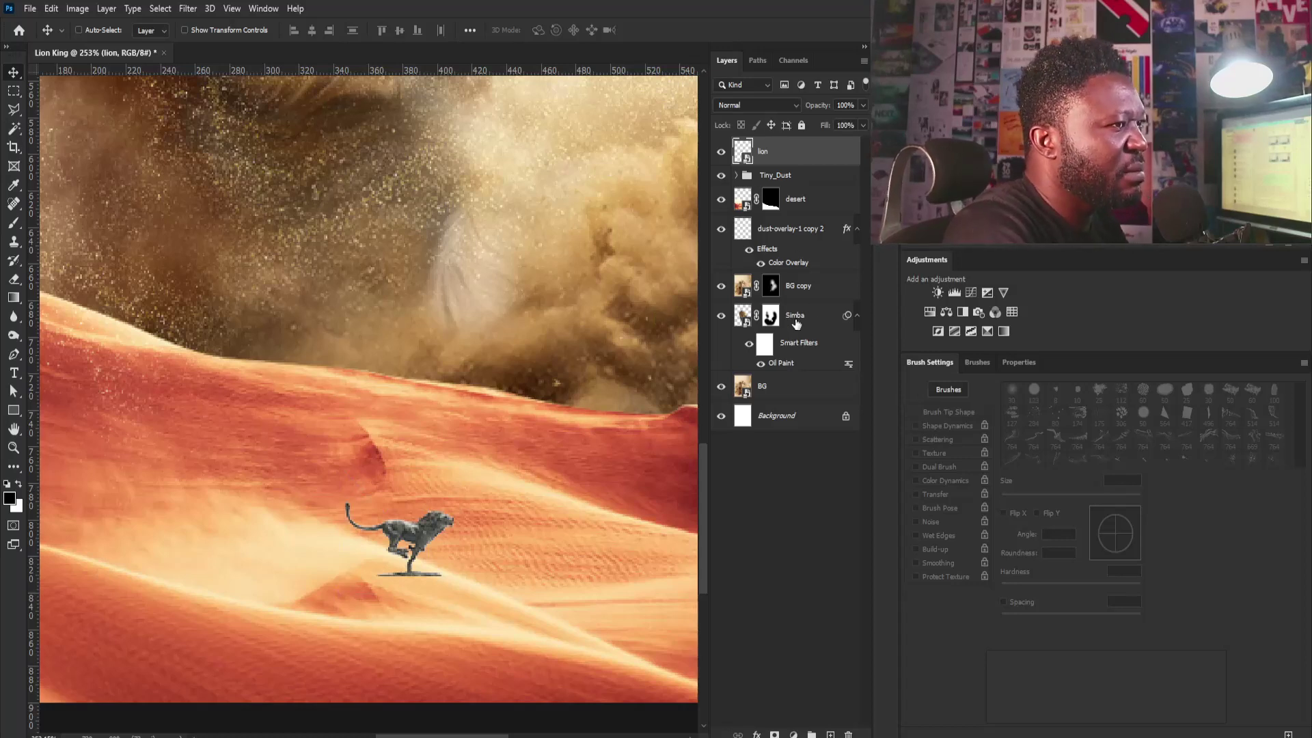
Add a Curves adjustment clipped to the running lion and darken it with points at 97/29 and 164/122 (input/output).
click(970, 293)
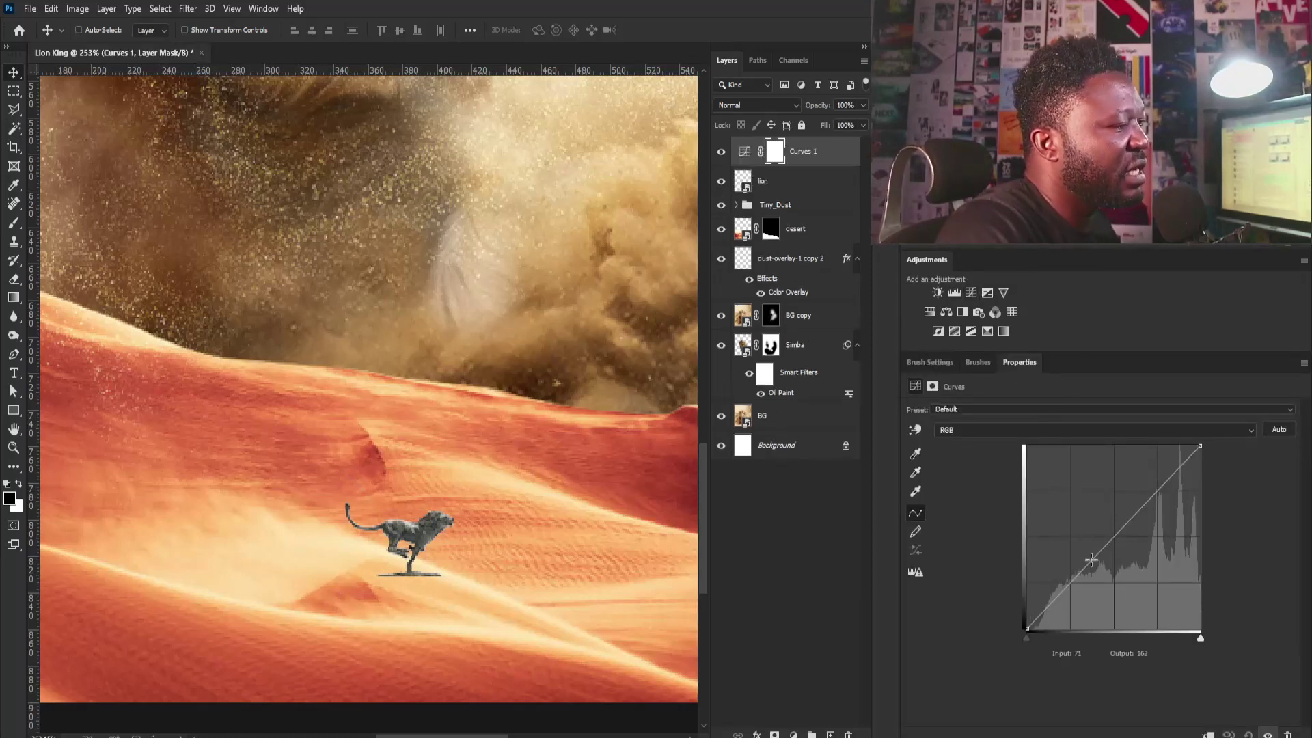
click(1208, 735)
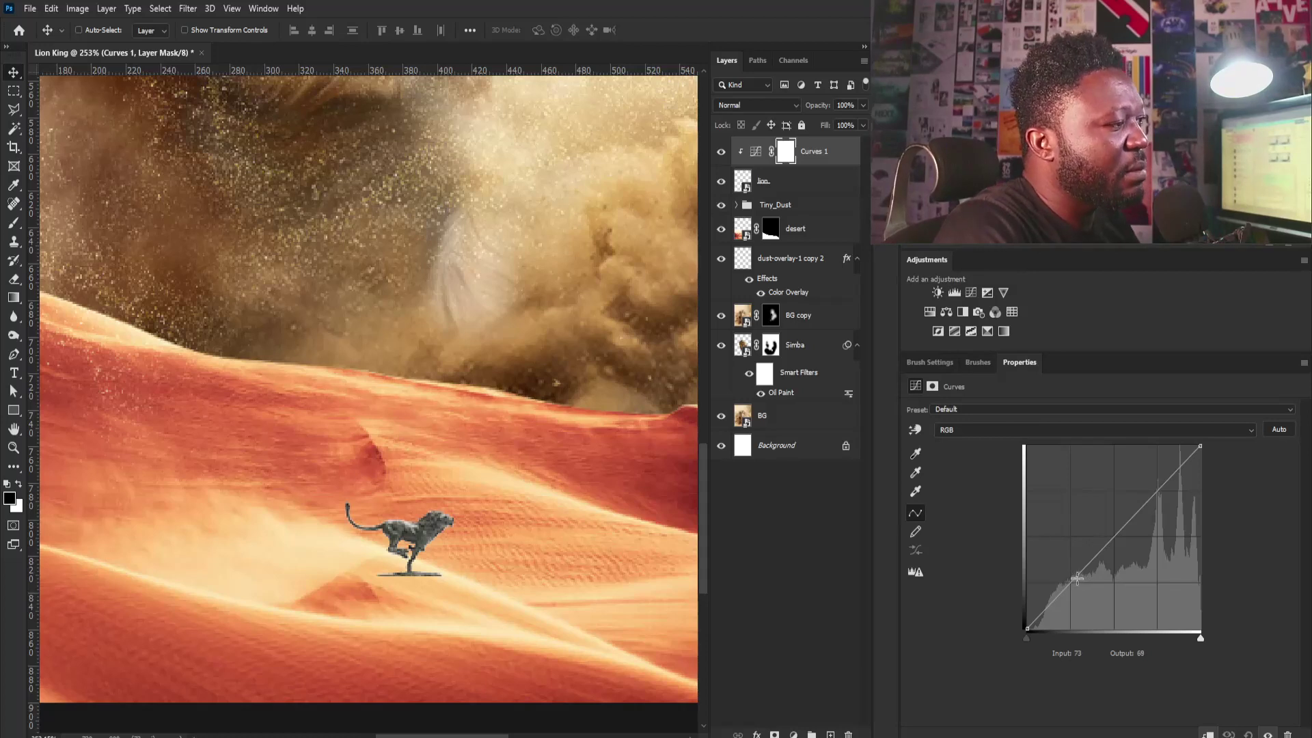
drag(1077, 578, 1095, 608)
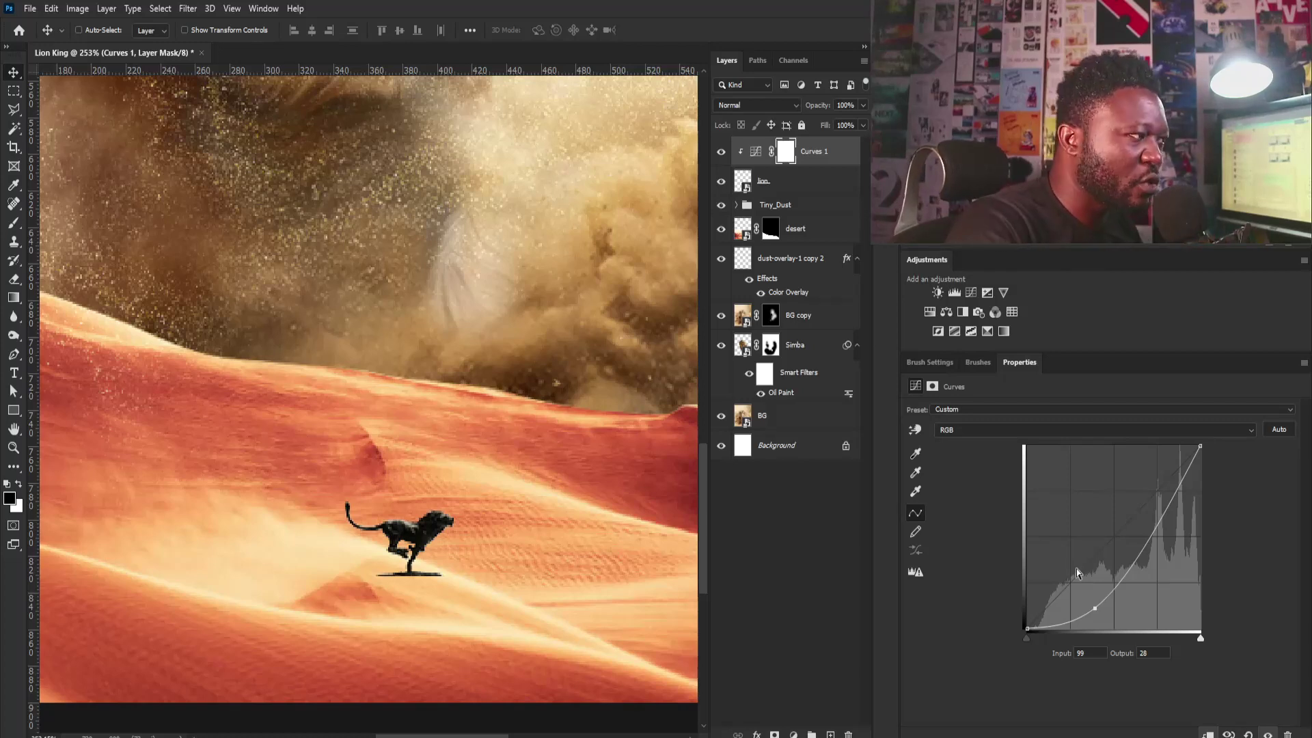
drag(1139, 549, 1139, 540)
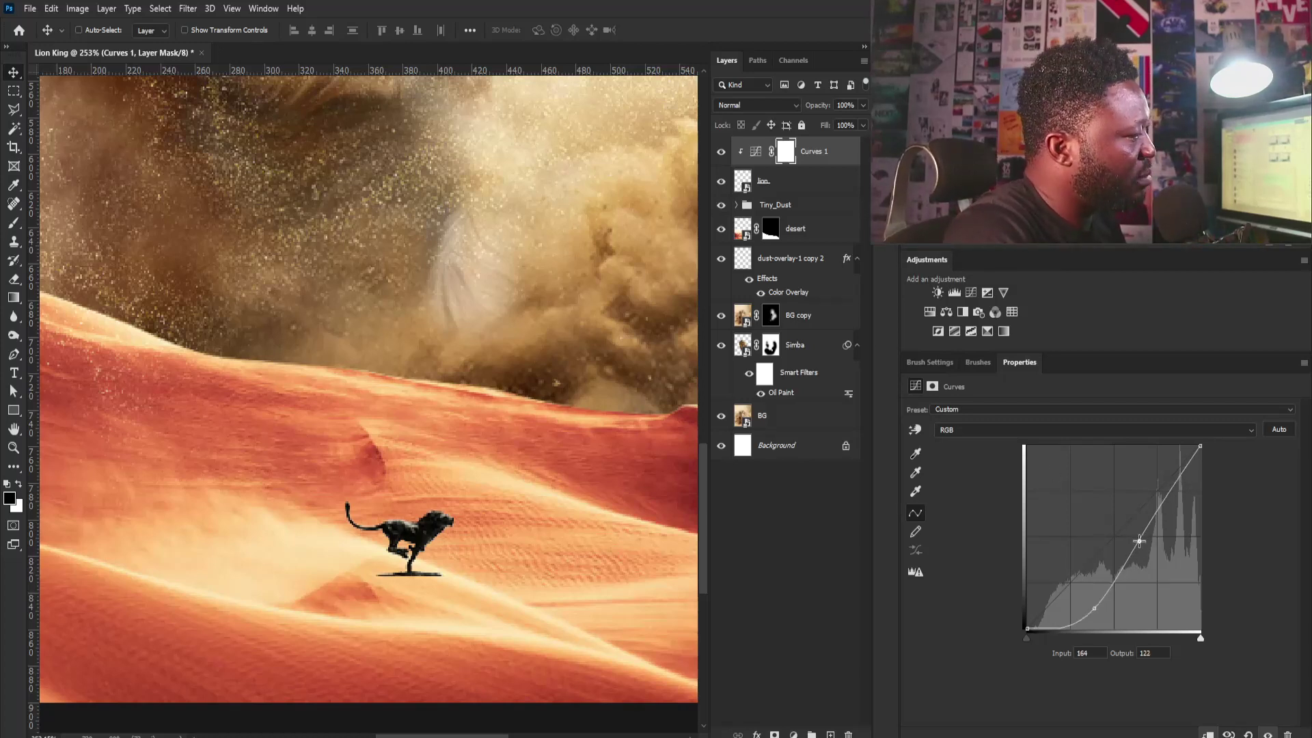
drag(1095, 609, 1094, 607)
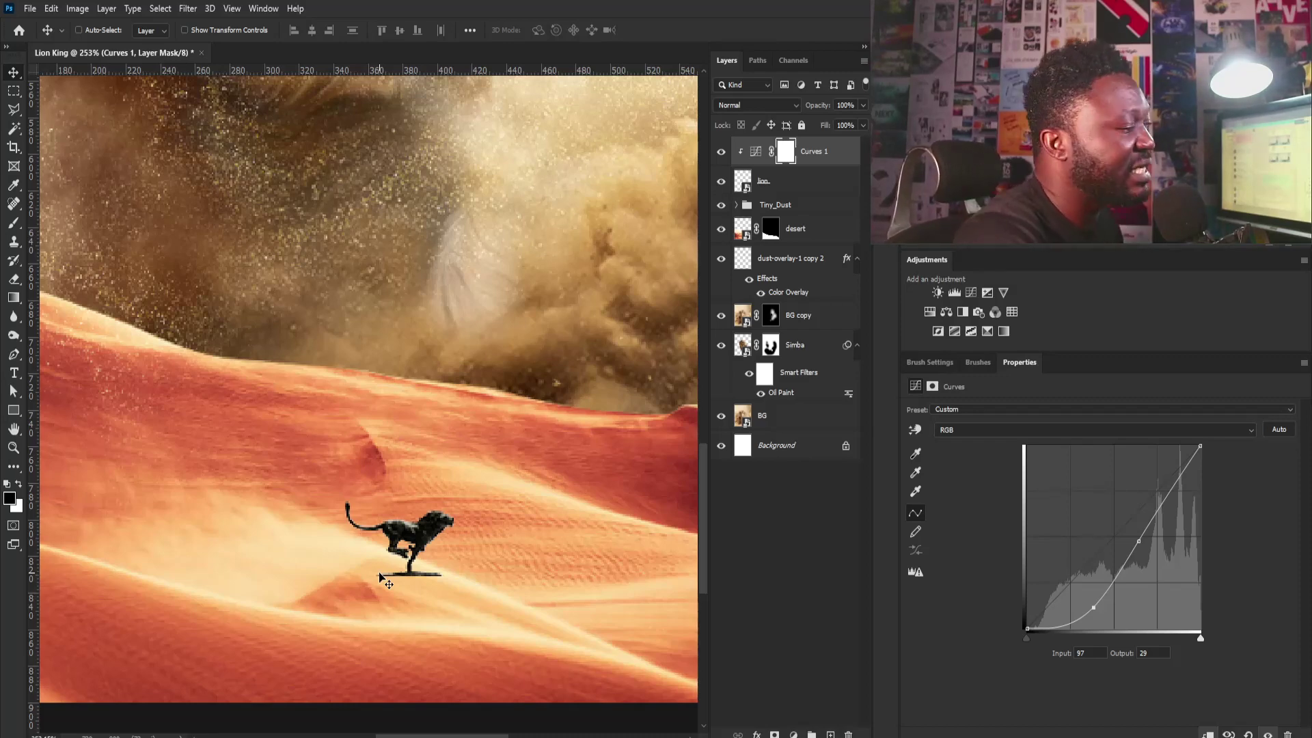
Add a layer mask to the running lion layer.
scroll(464, 458, down, 3)
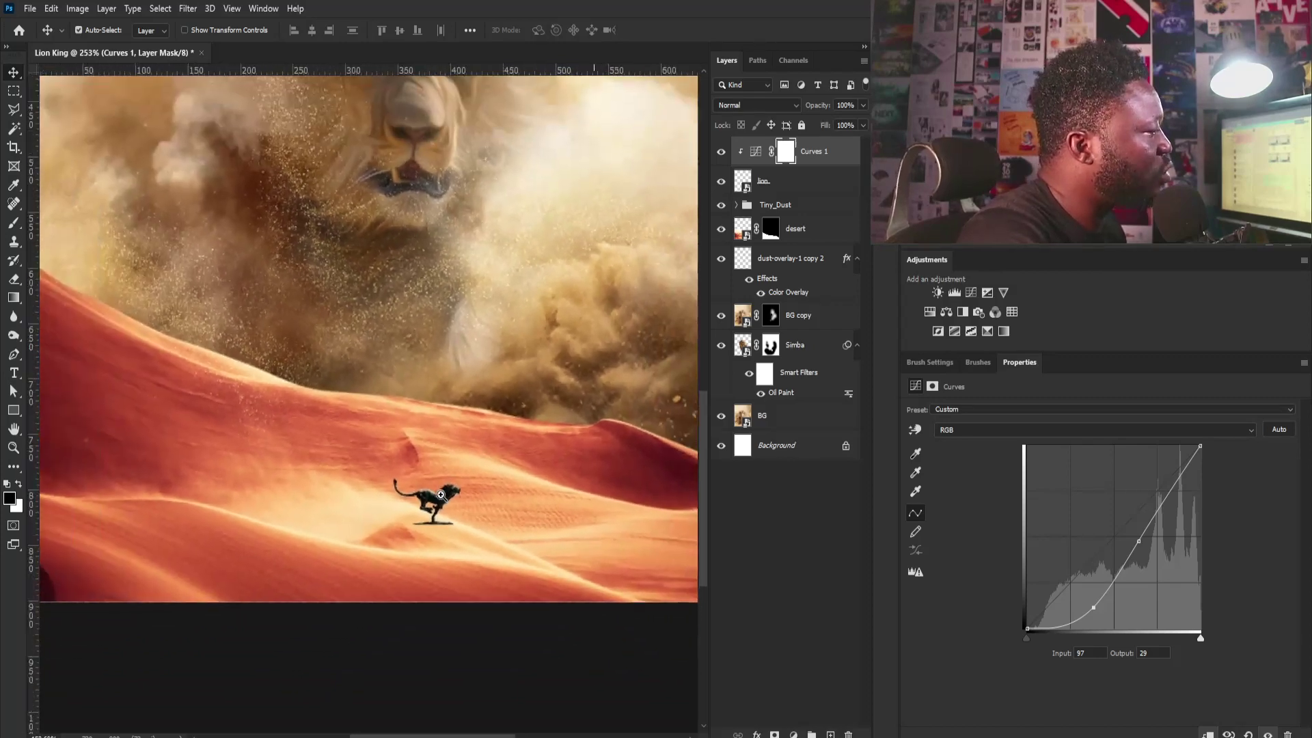
click(776, 181)
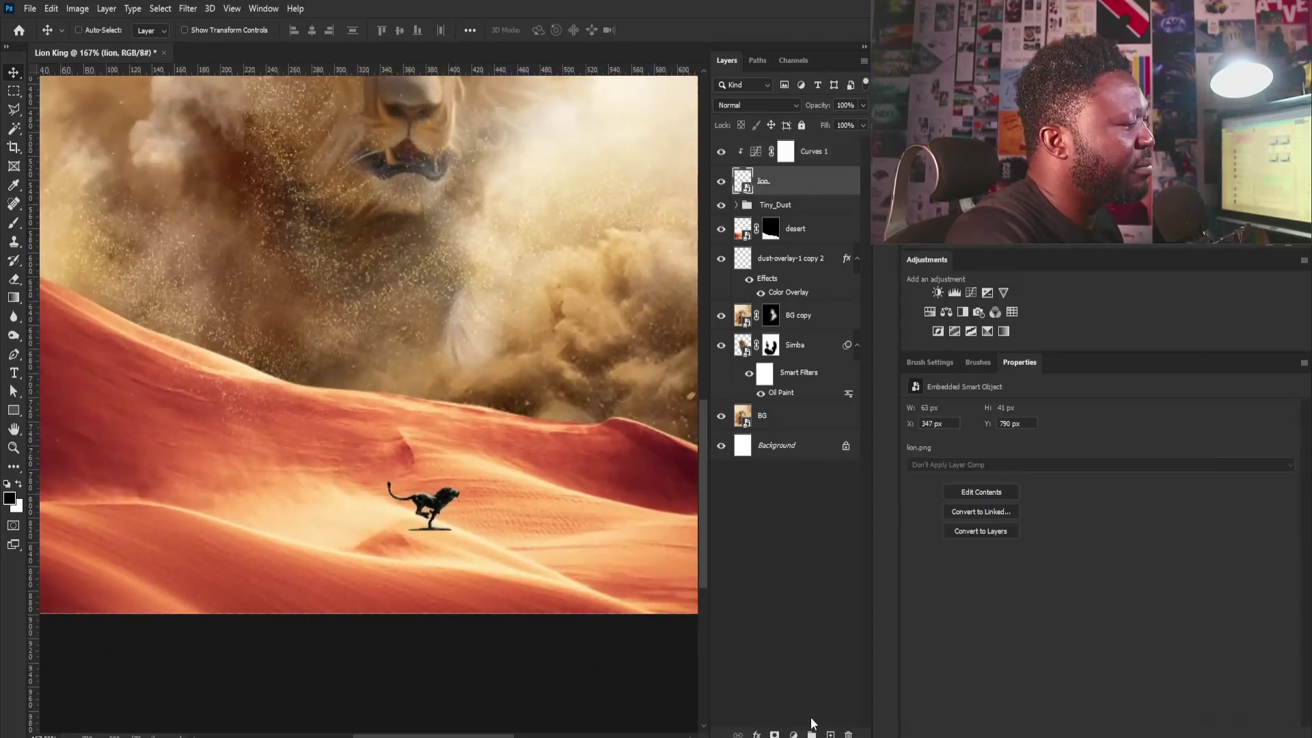
click(774, 734)
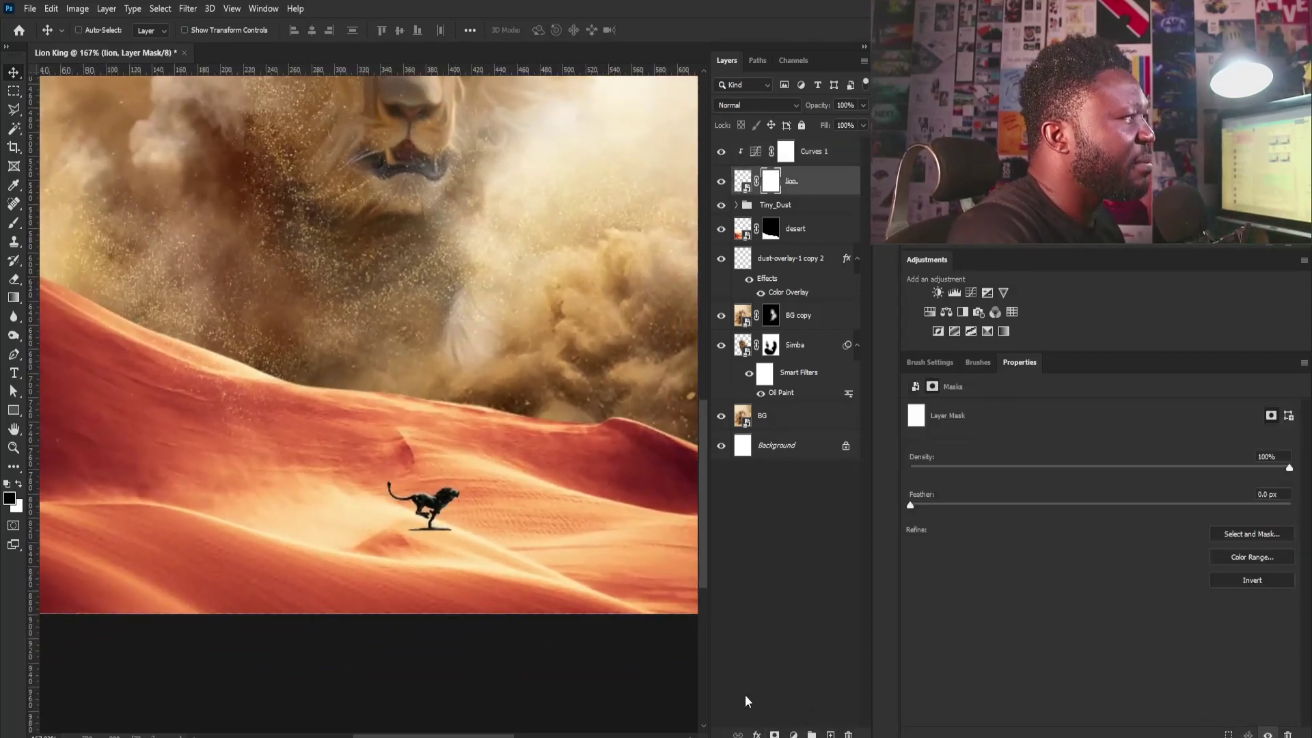
Fade out both ends of the statue's base on the mask with a black 9 px brush at 28% flow.
key(ctrl+plus)
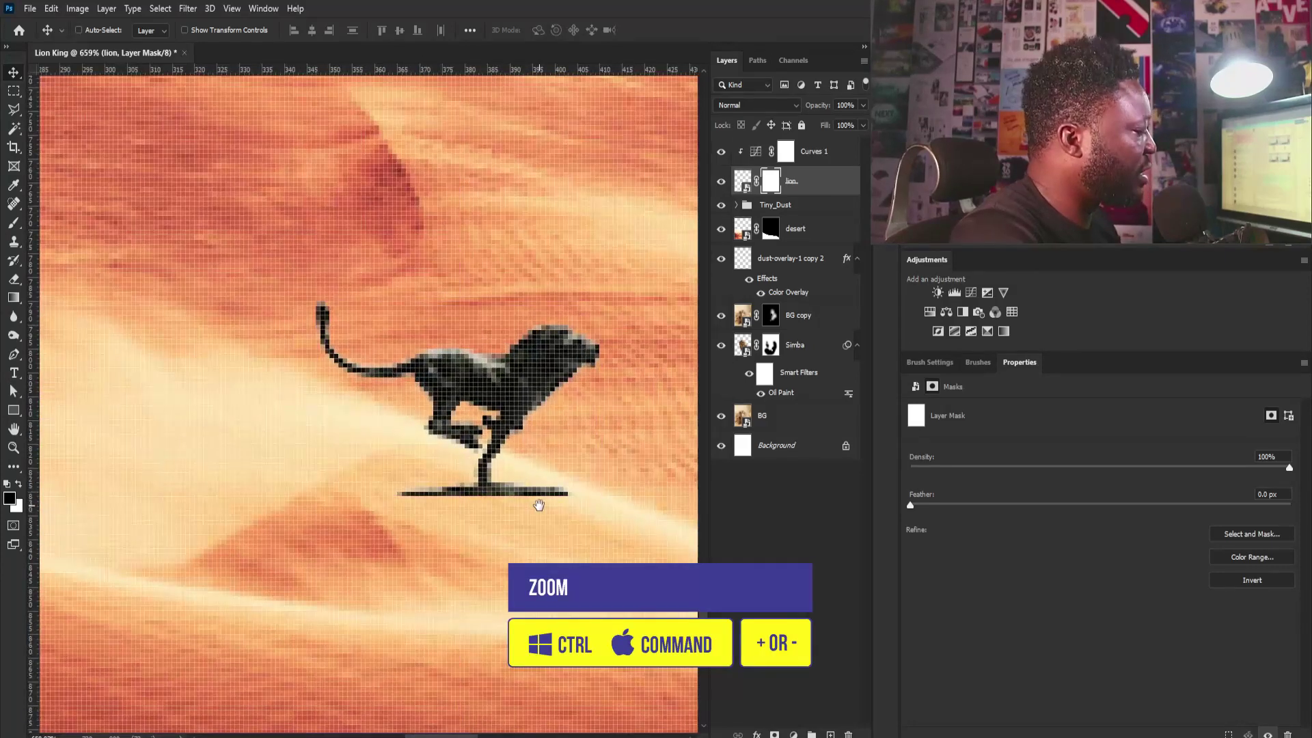
key(b)
key(bracketleft)
key(bracketleft)
key(bracketleft)
key(bracketleft)
key(bracketleft)
key(bracketleft)
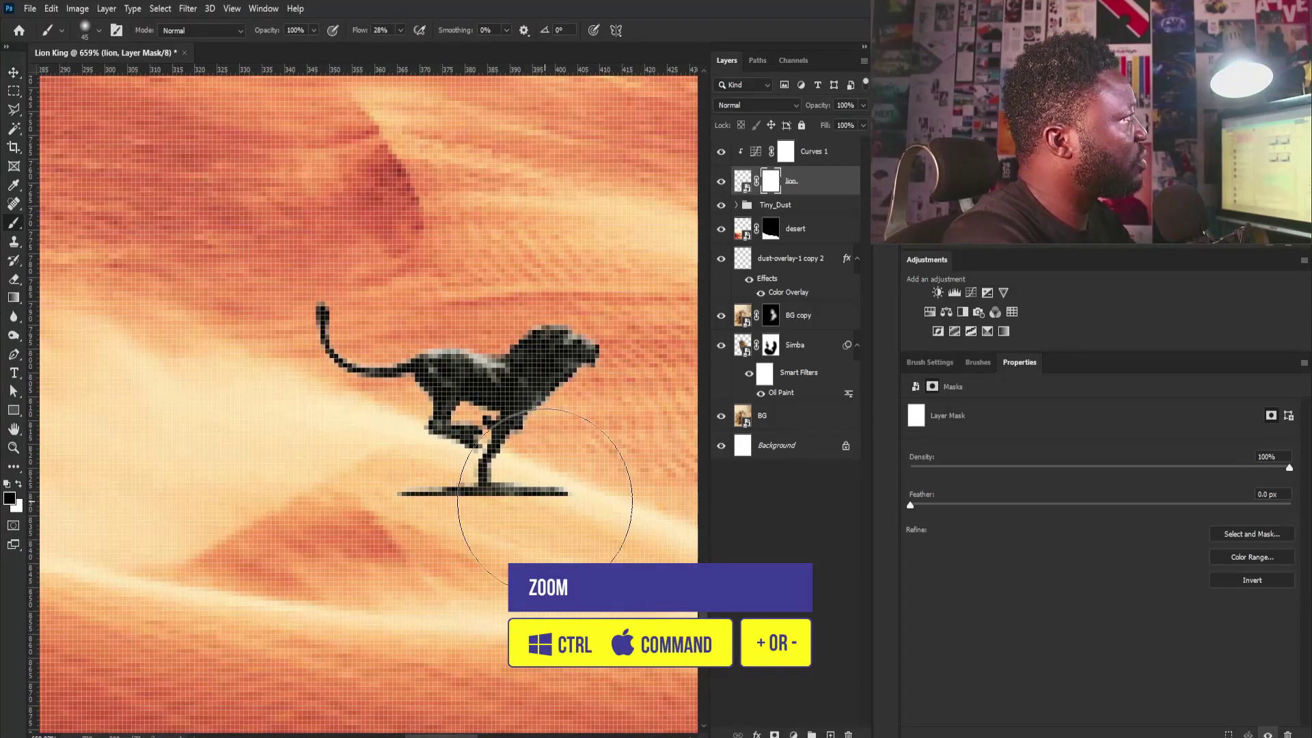
key(bracketleft)
mouse_move(549, 502)
mouse_down()
mouse_move(565, 492)
mouse_move(522, 501)
mouse_up()
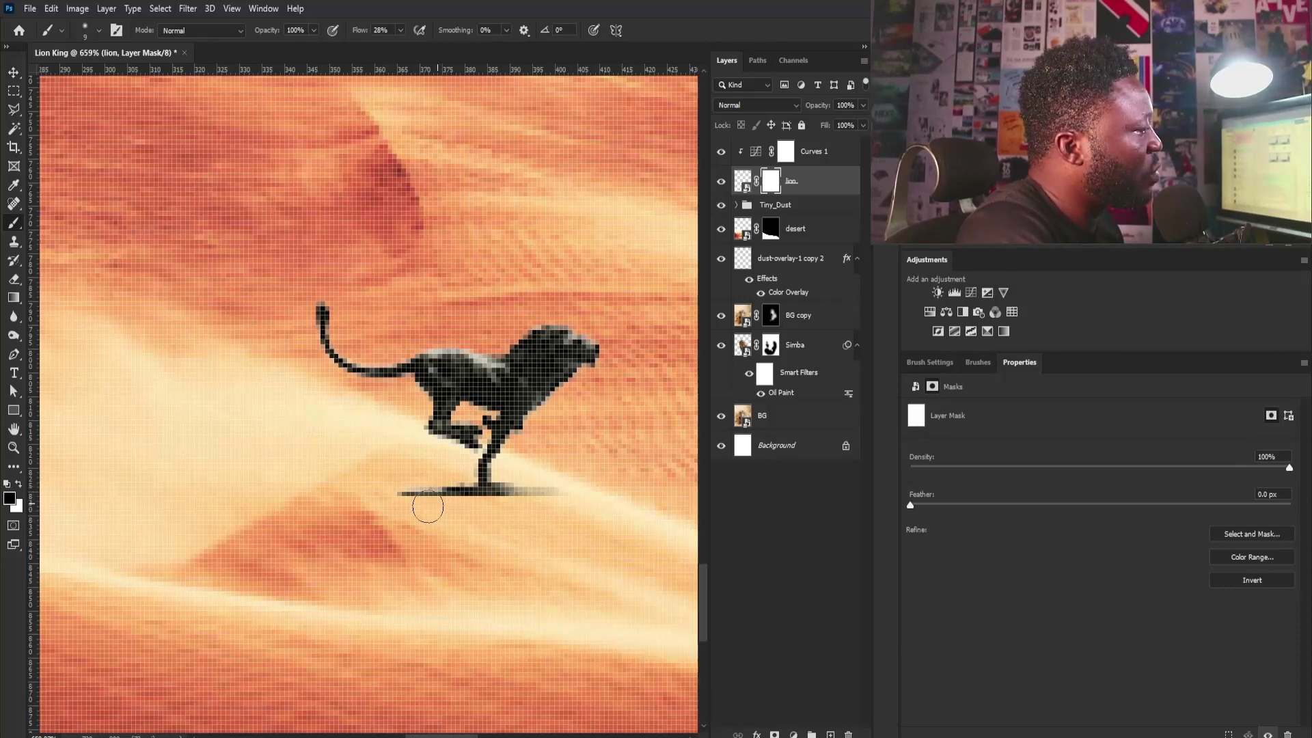
mouse_move(428, 504)
mouse_down()
mouse_move(418, 499)
mouse_move(437, 491)
mouse_up()
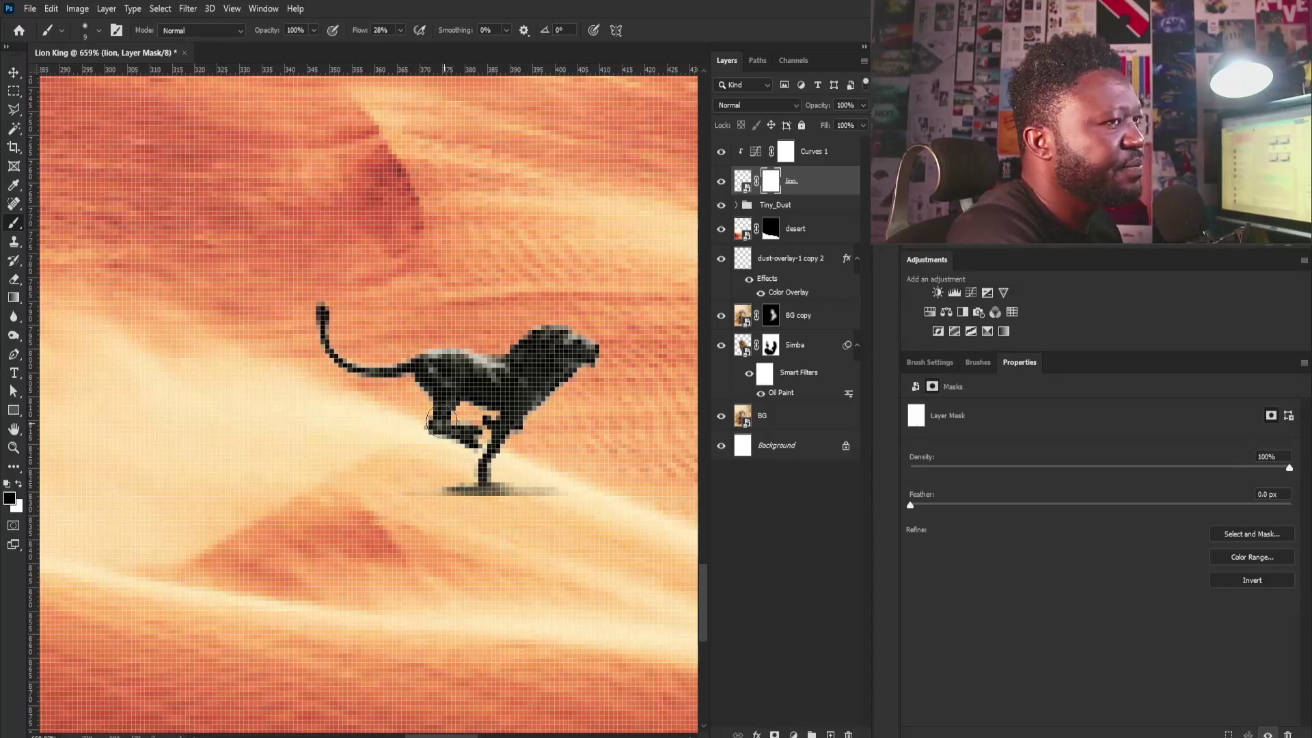
mouse_move(448, 481)
mouse_down()
mouse_move(427, 463)
mouse_move(404, 478)
mouse_move(389, 454)
mouse_move(428, 459)
mouse_up()
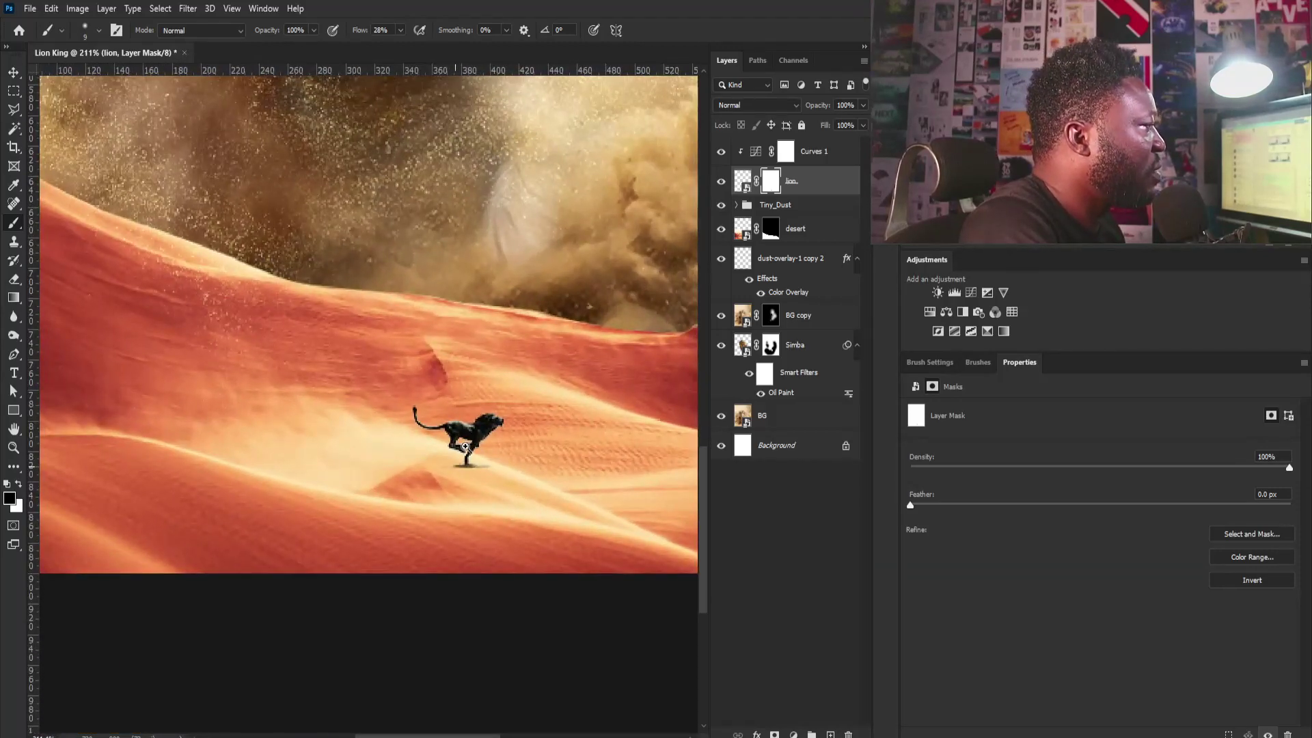
Create a new layer named Simba_dust above the Curves adjustment.
click(786, 151)
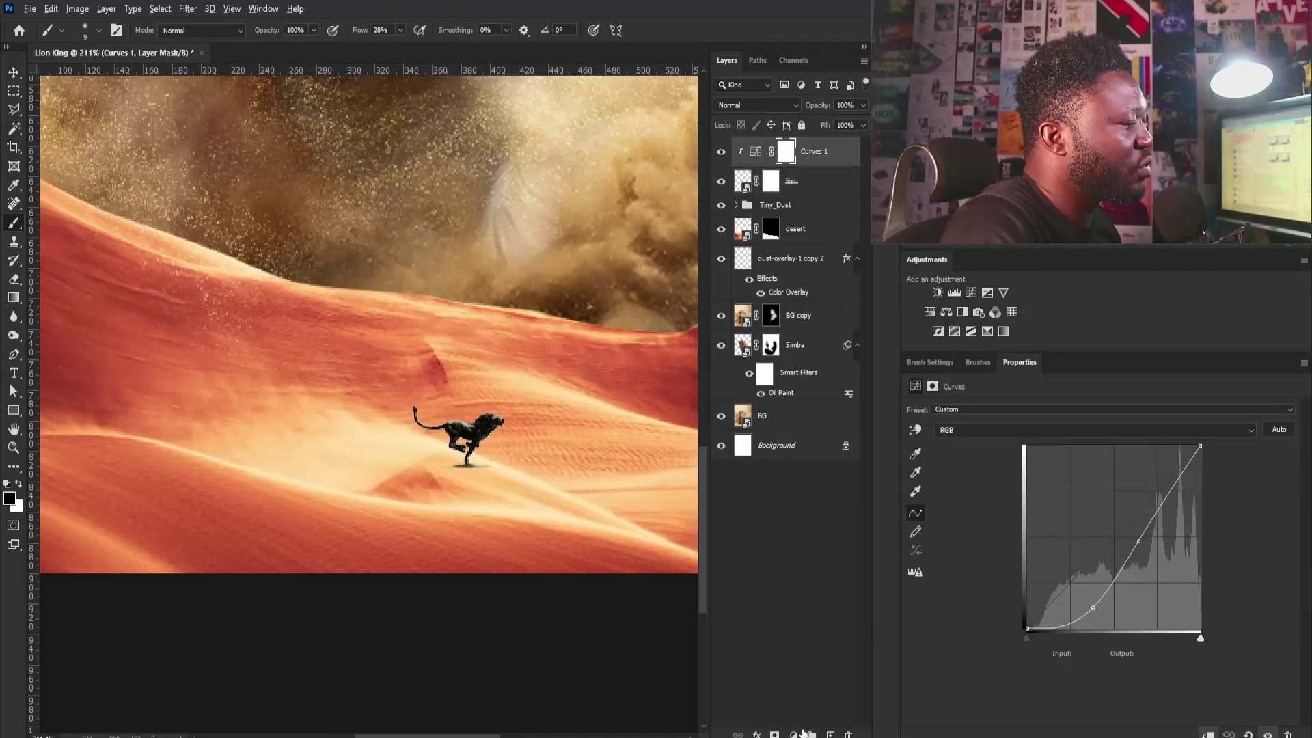
key(ctrl+shift+n)
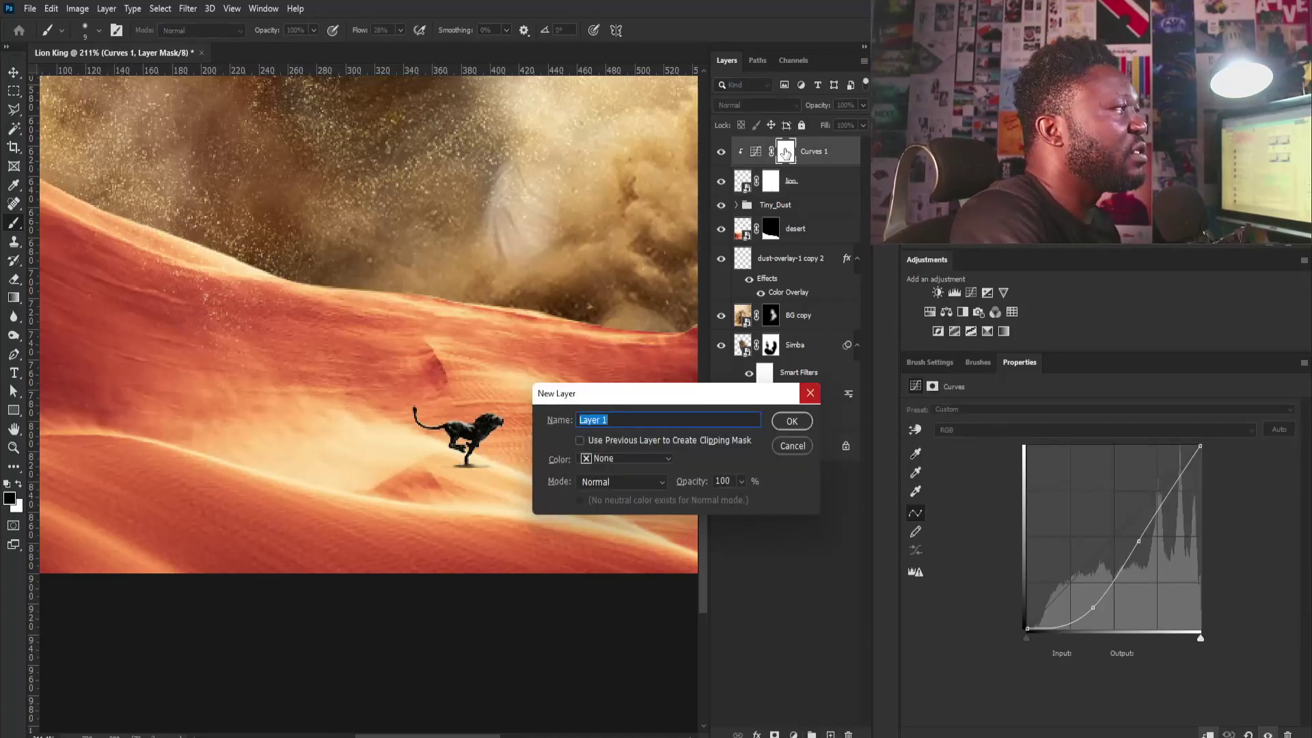
text(Simba_dust)
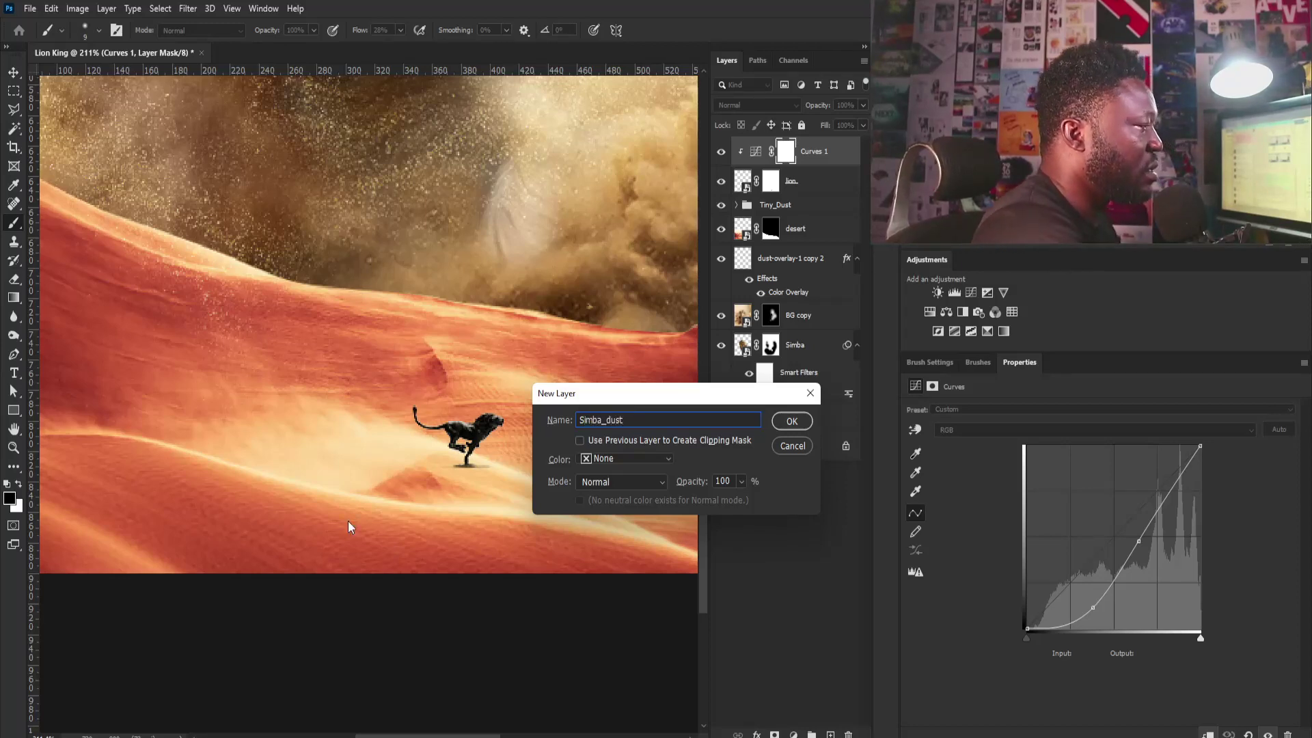
key(Return)
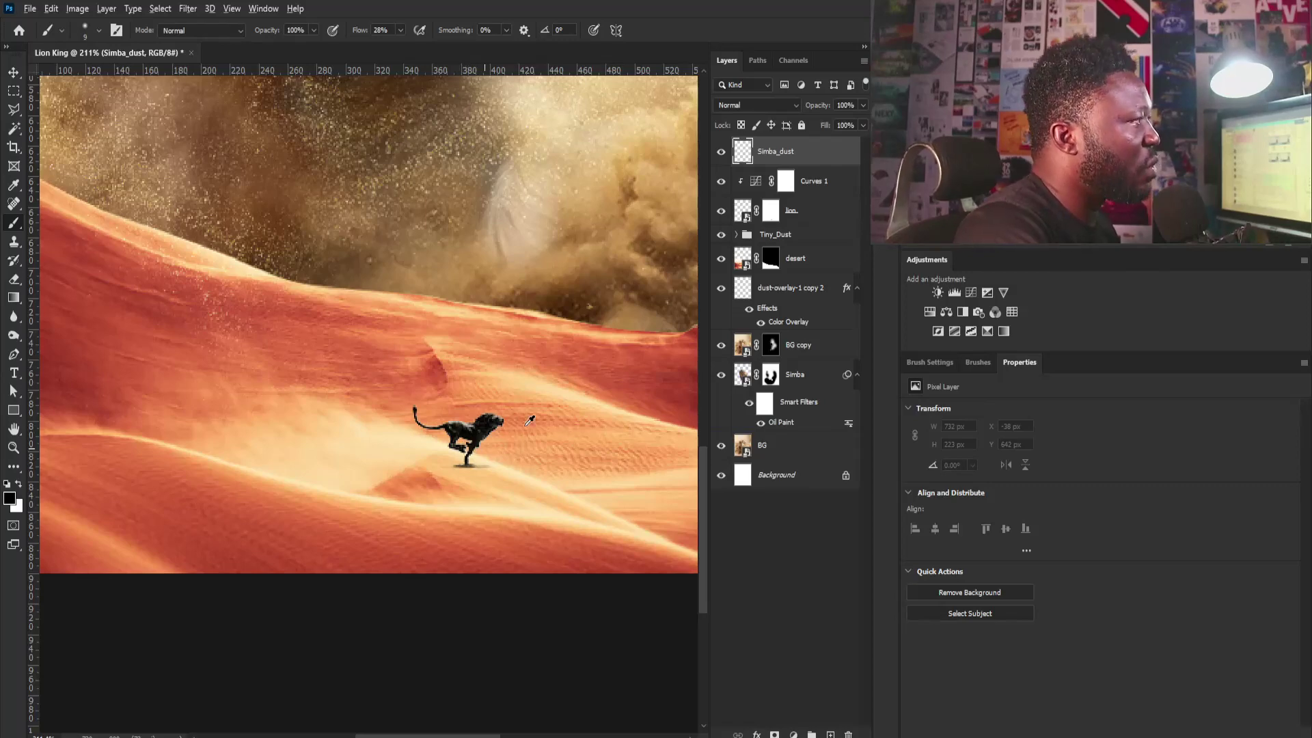
Sample the pale sand colour beside the running lion and paint it lightly over the lower part of its standing leg.
alt+click(410, 461)
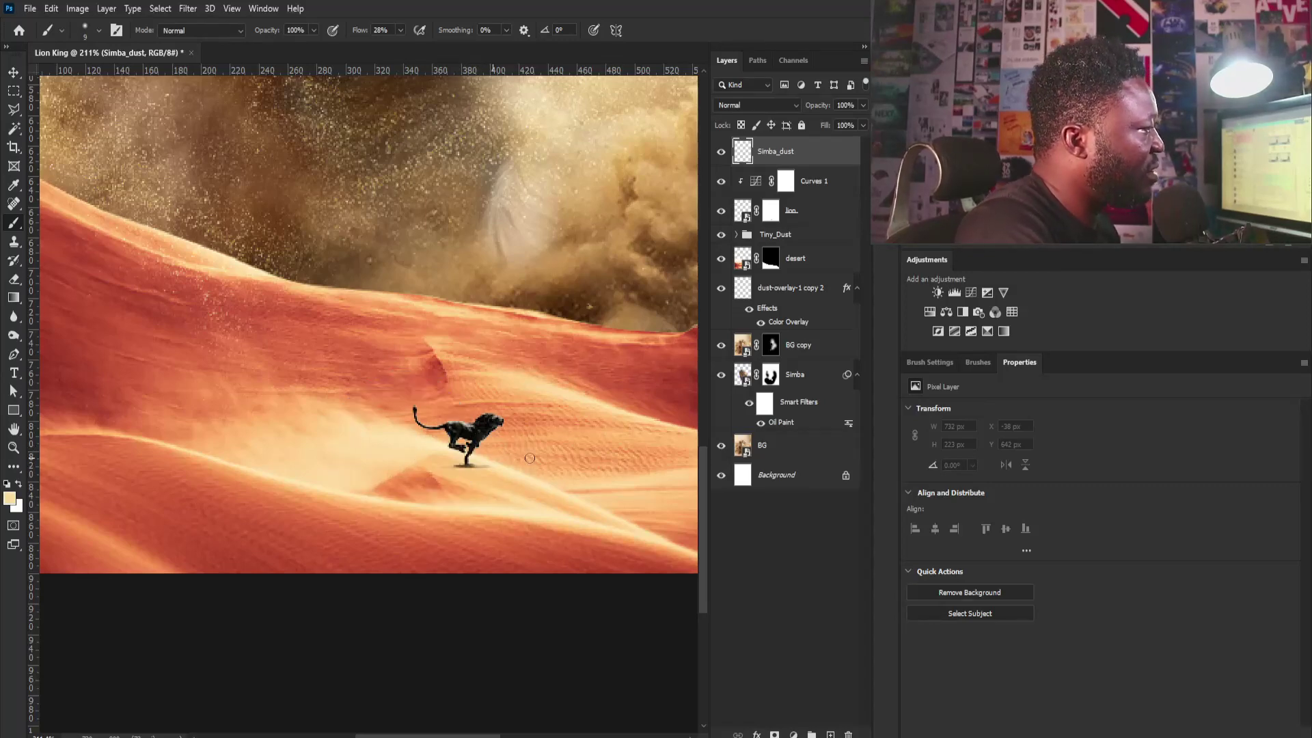
drag(499, 496, 519, 499)
mouse_move(447, 530)
mouse_down()
mouse_move(406, 441)
mouse_move(457, 392)
mouse_up()
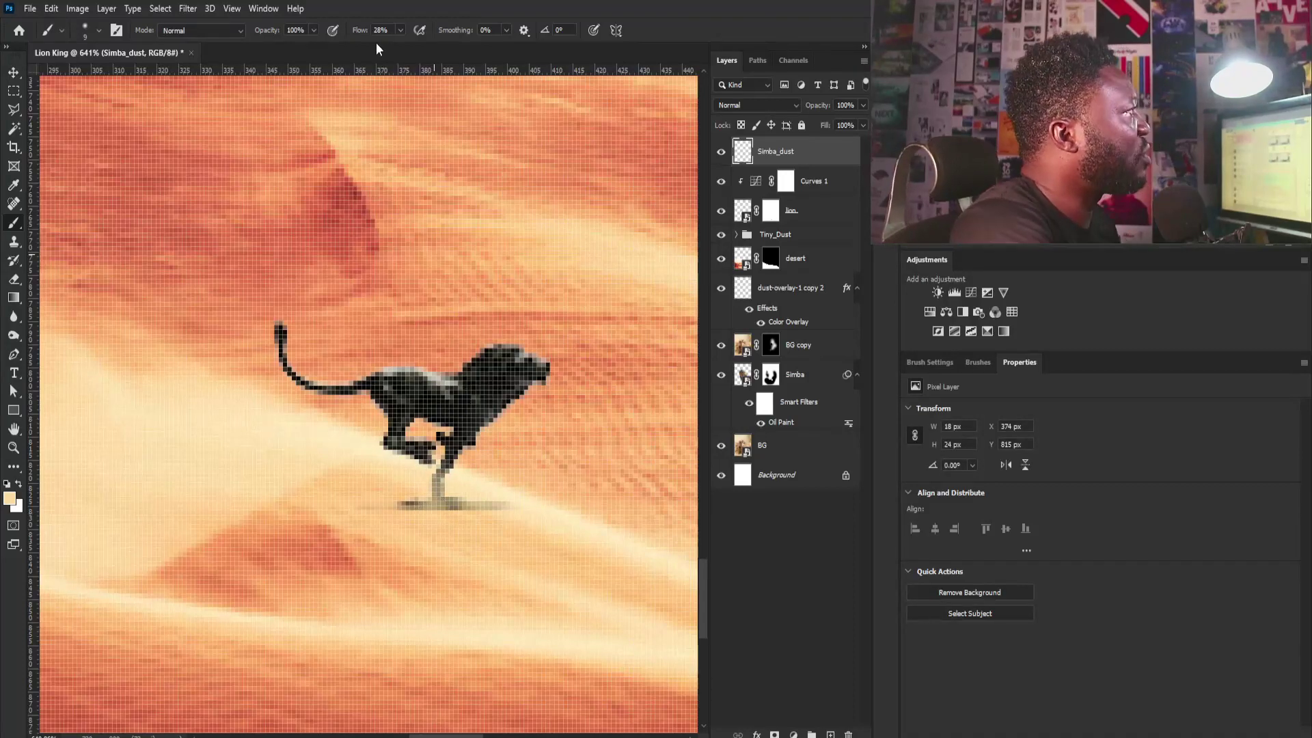
Build up soft dust around the running lion's legs and belly with a 20 px brush at 6% flow.
drag(390, 49, 384, 47)
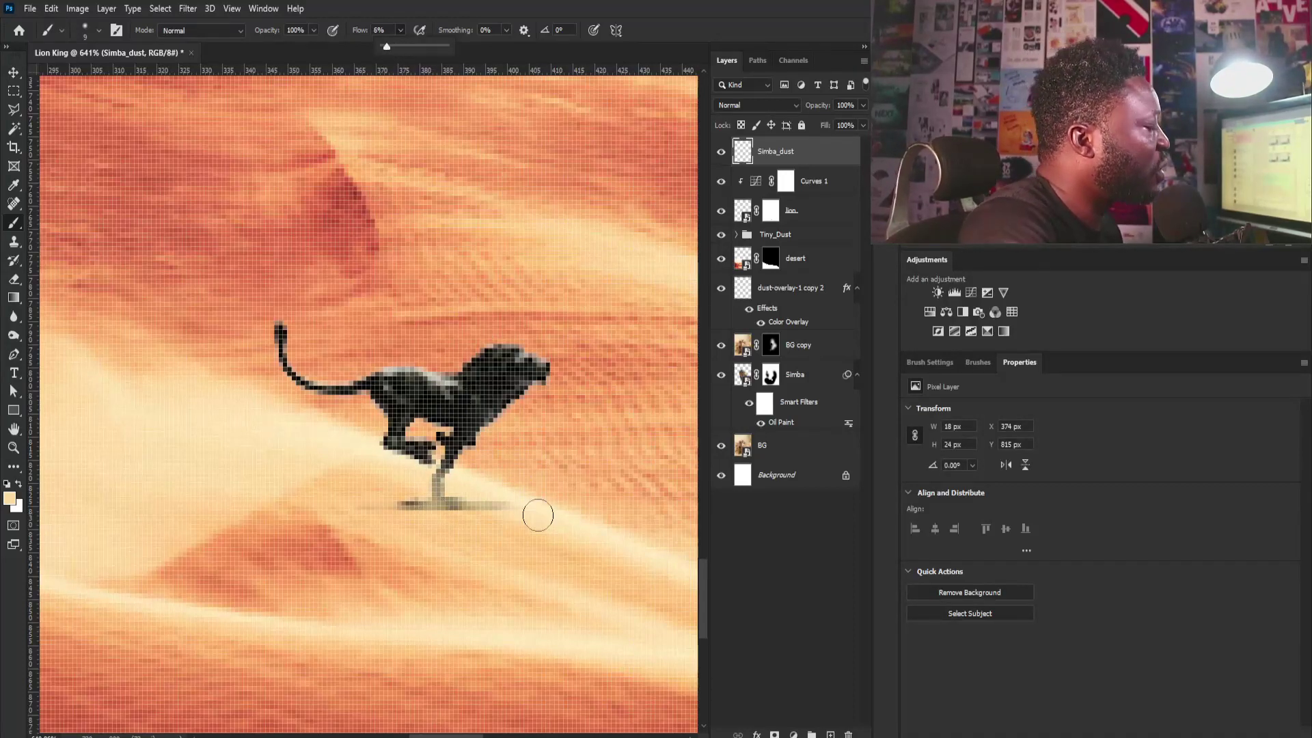
key(bracketright)
key(bracketright)
mouse_move(464, 496)
mouse_down()
mouse_move(370, 499)
mouse_move(408, 486)
mouse_move(464, 502)
mouse_move(435, 477)
mouse_move(472, 450)
mouse_move(502, 487)
mouse_move(468, 467)
mouse_move(487, 465)
mouse_move(474, 448)
mouse_move(511, 497)
mouse_move(438, 451)
mouse_move(358, 439)
mouse_move(429, 470)
mouse_move(393, 491)
mouse_move(332, 477)
mouse_move(317, 492)
mouse_move(503, 445)
mouse_up()
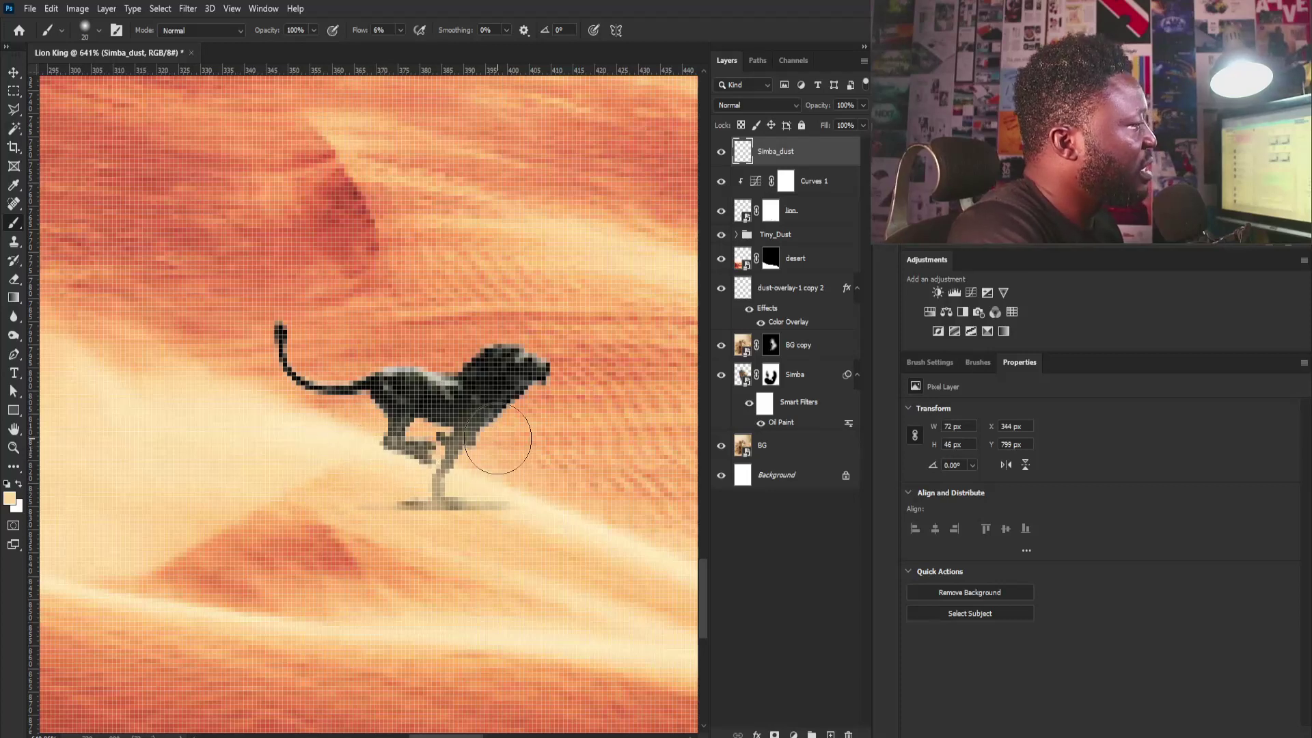
mouse_move(530, 281)
mouse_down()
mouse_move(467, 385)
mouse_move(409, 380)
mouse_up()
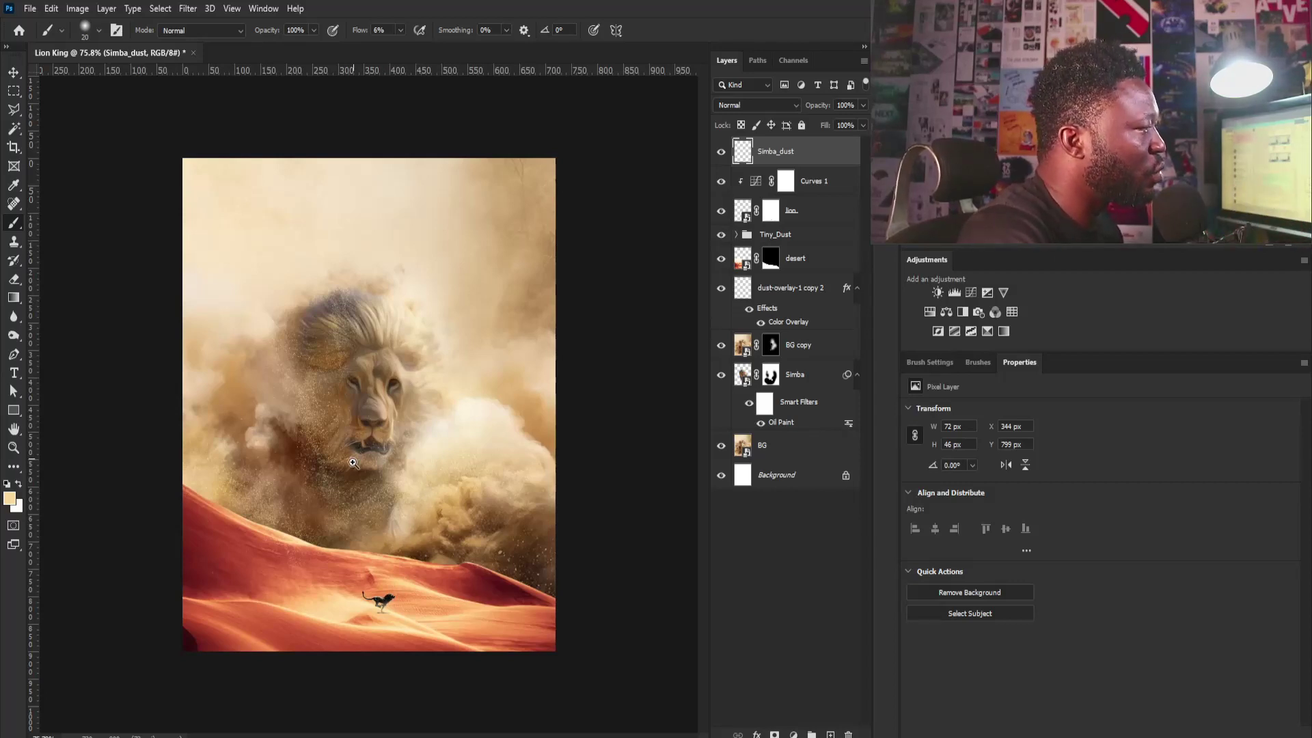
drag(352, 462, 373, 480)
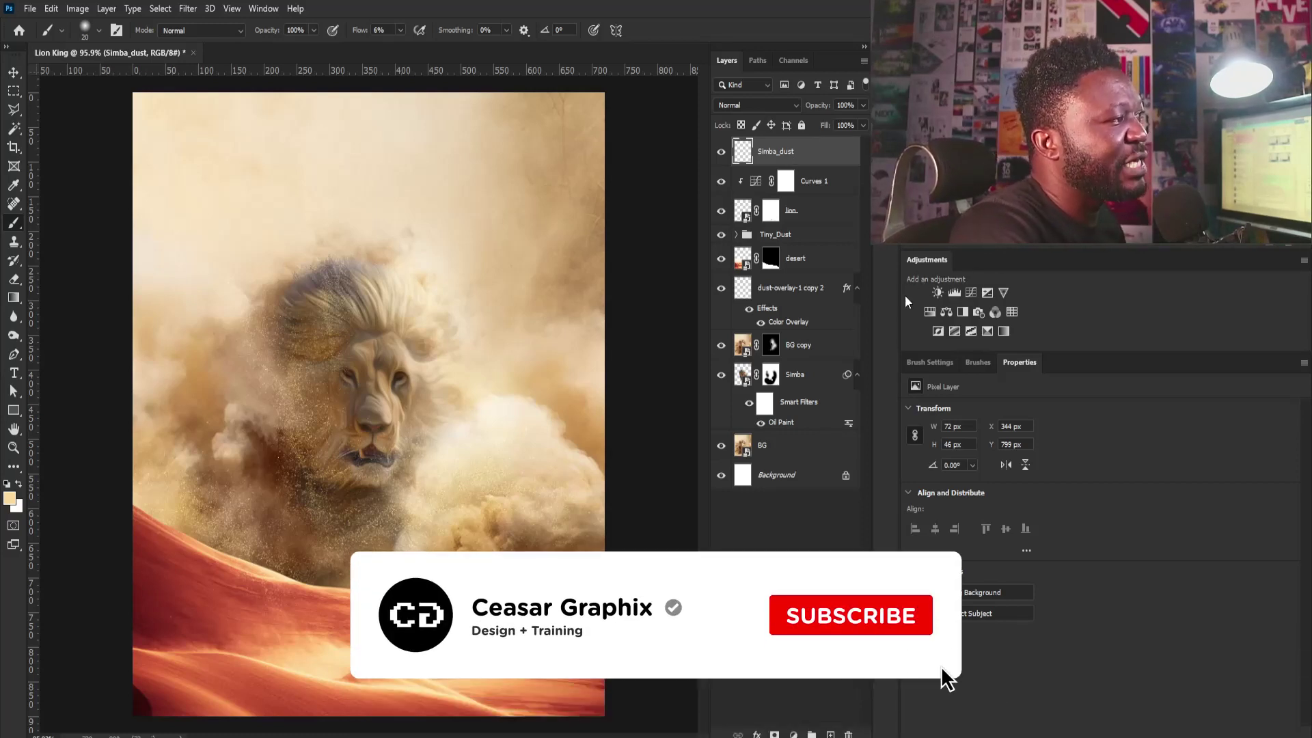
Add a Gradient Map adjustment above Simba_dust and apply the custom dark-brown, gold and cream gradient preset.
click(1004, 331)
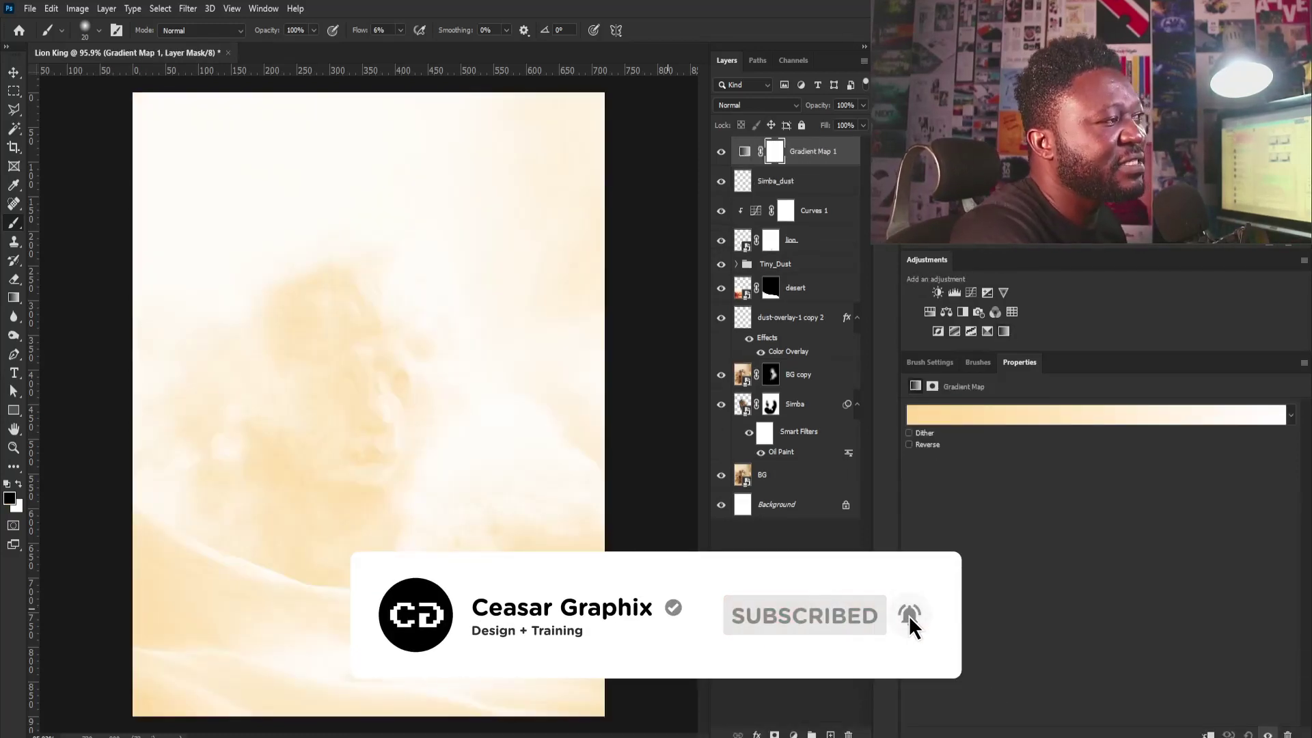
click(953, 417)
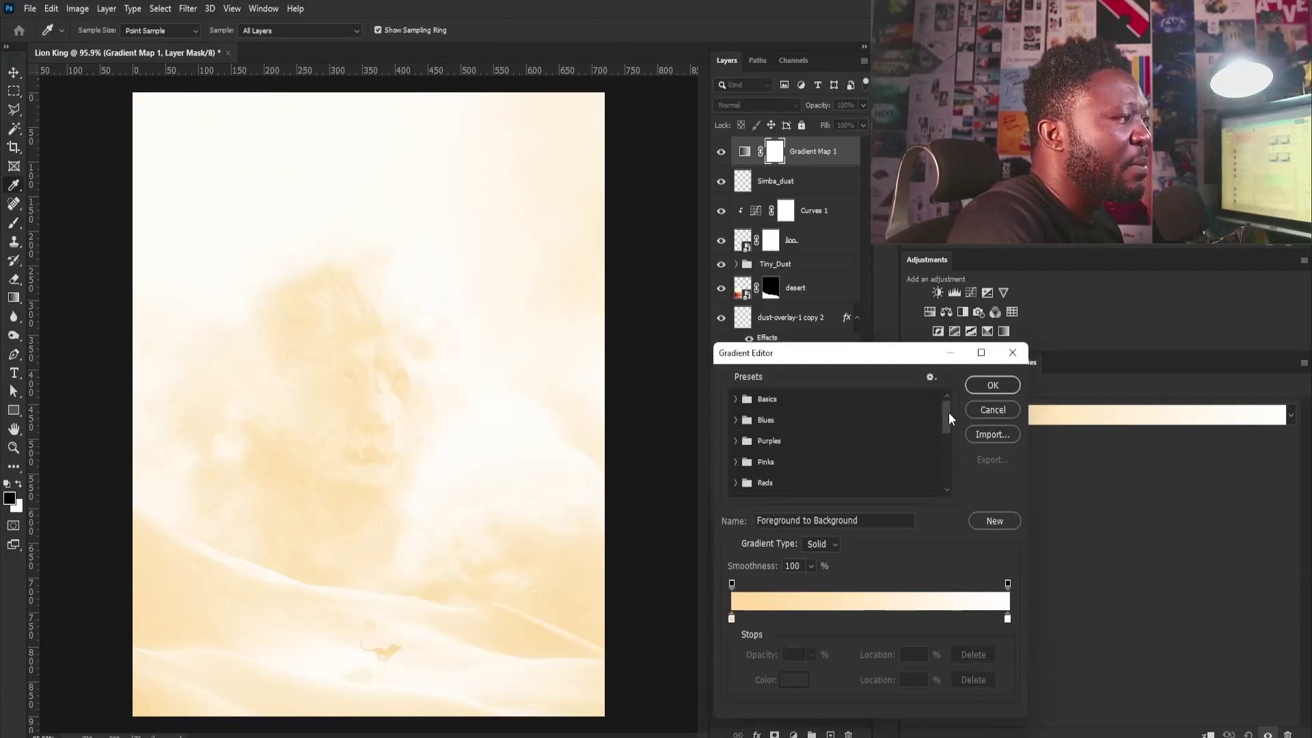
drag(947, 412, 954, 482)
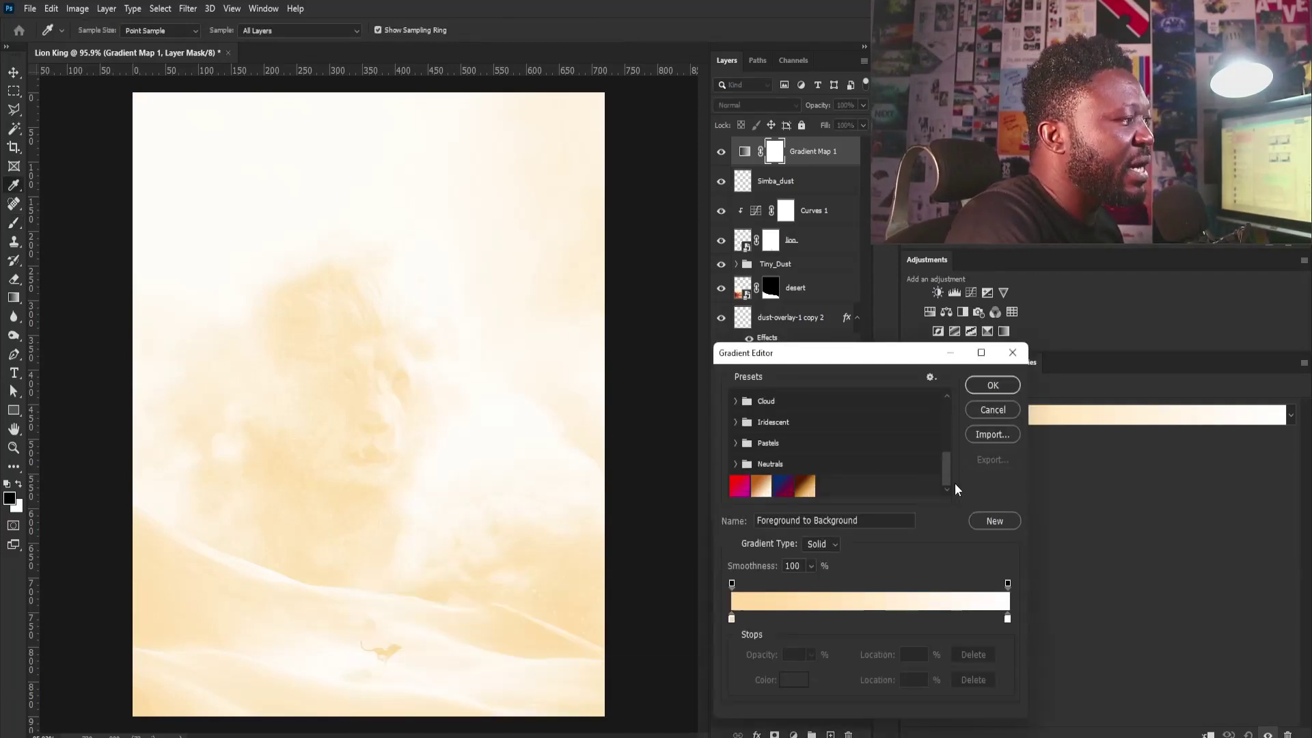
click(803, 487)
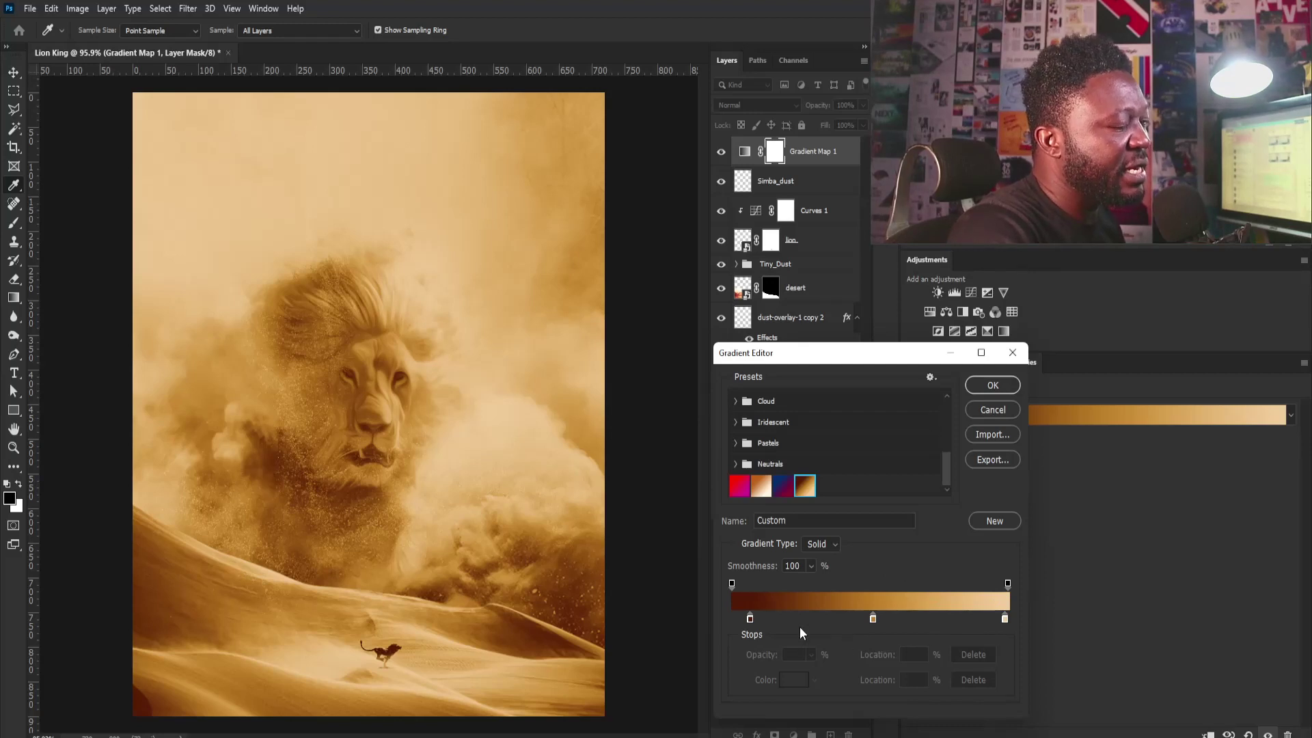
click(916, 619)
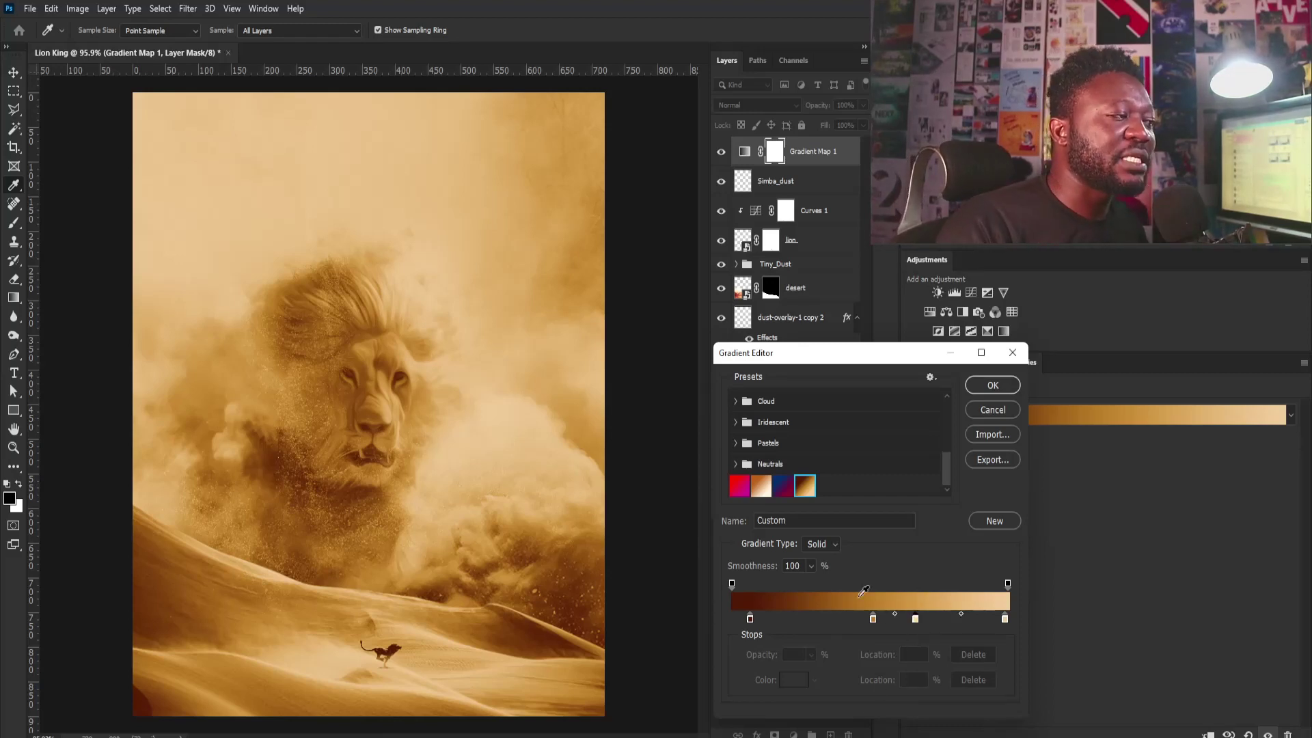
double_click(915, 619)
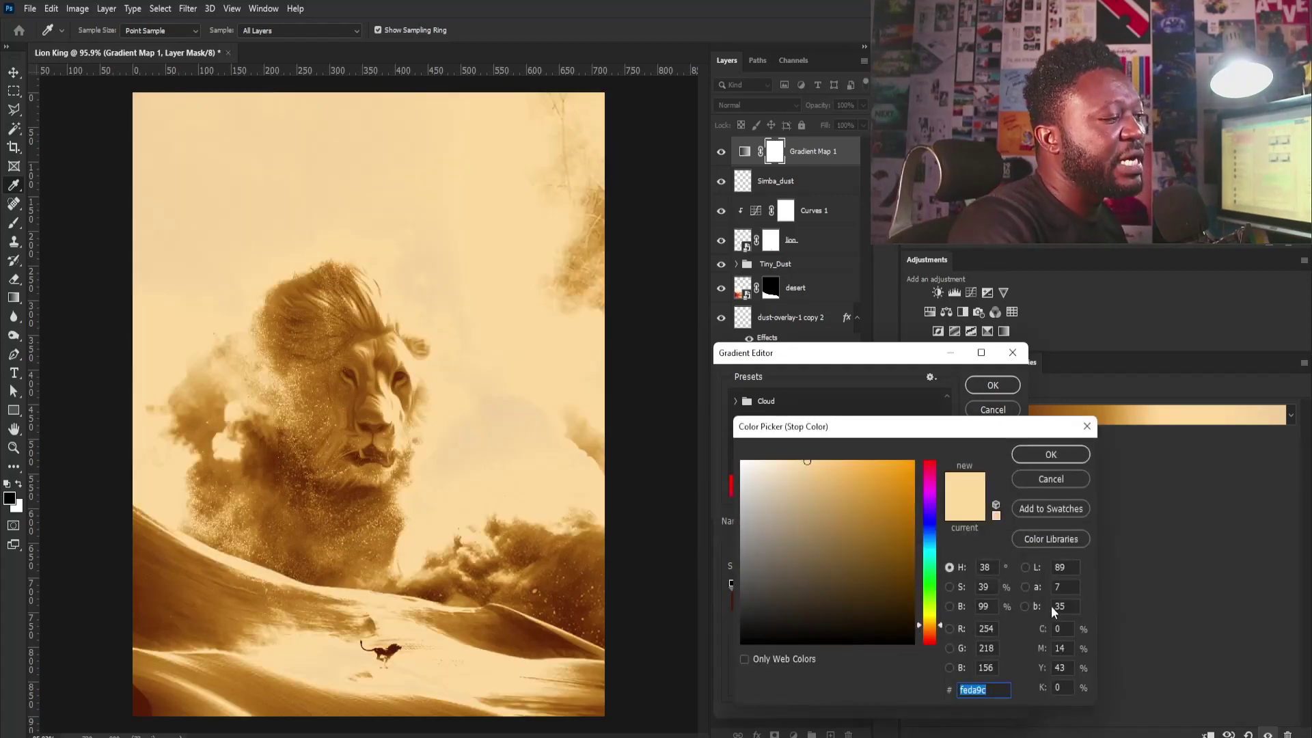
click(1060, 478)
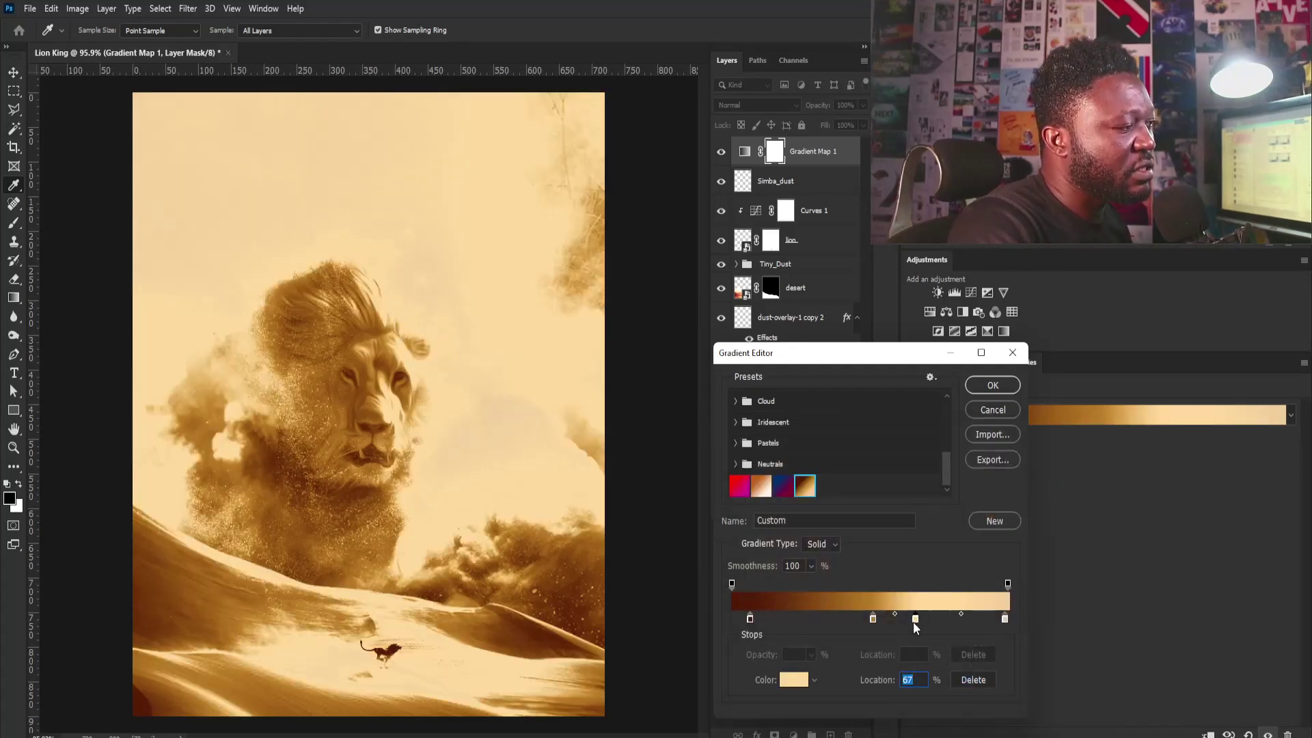
drag(916, 616, 916, 679)
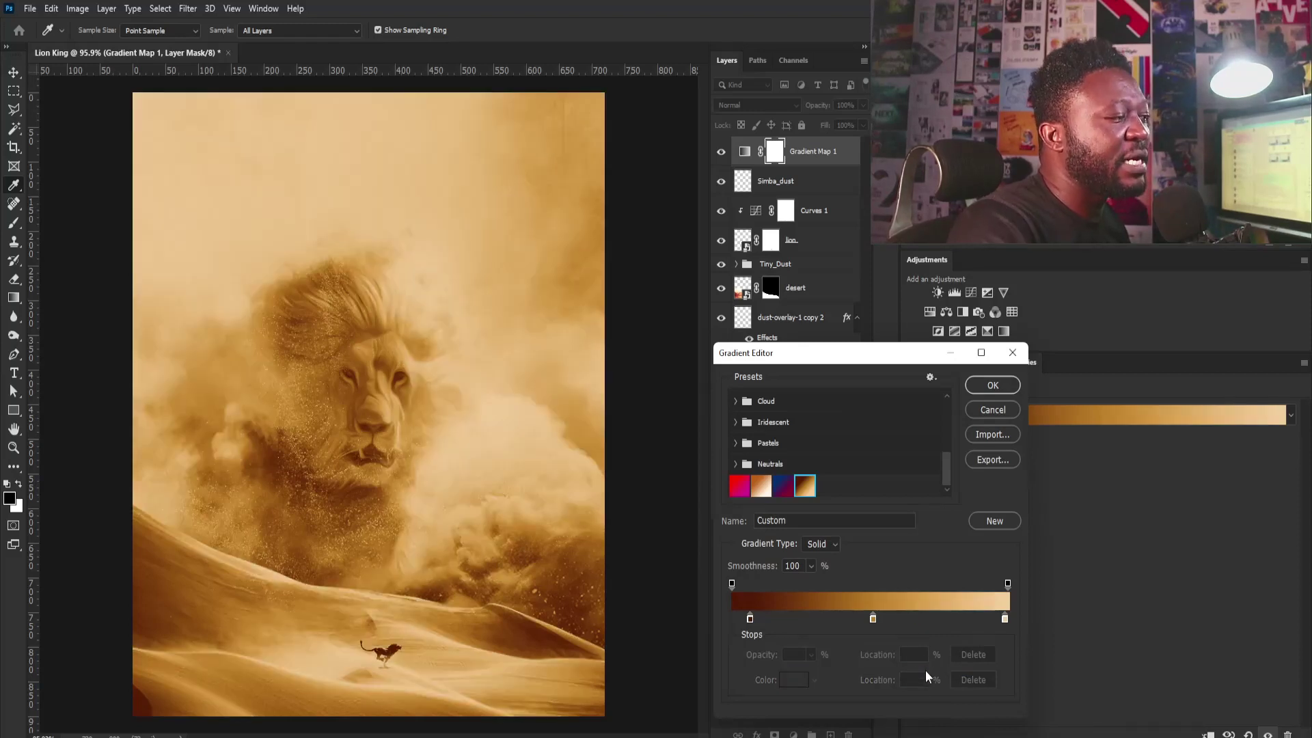
Review the colour and location of the dark, middle and light gradient stops and accept the gradient.
click(749, 618)
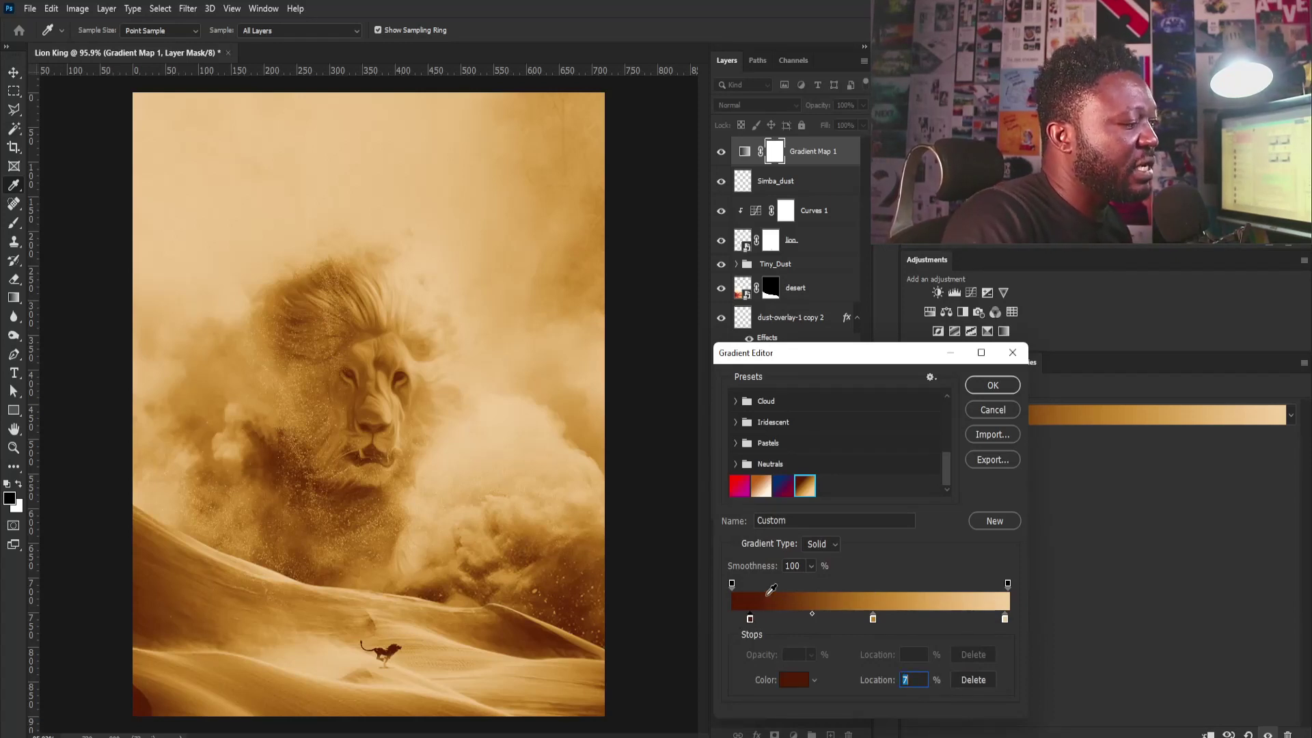
click(793, 679)
drag(837, 418, 749, 398)
click(870, 668)
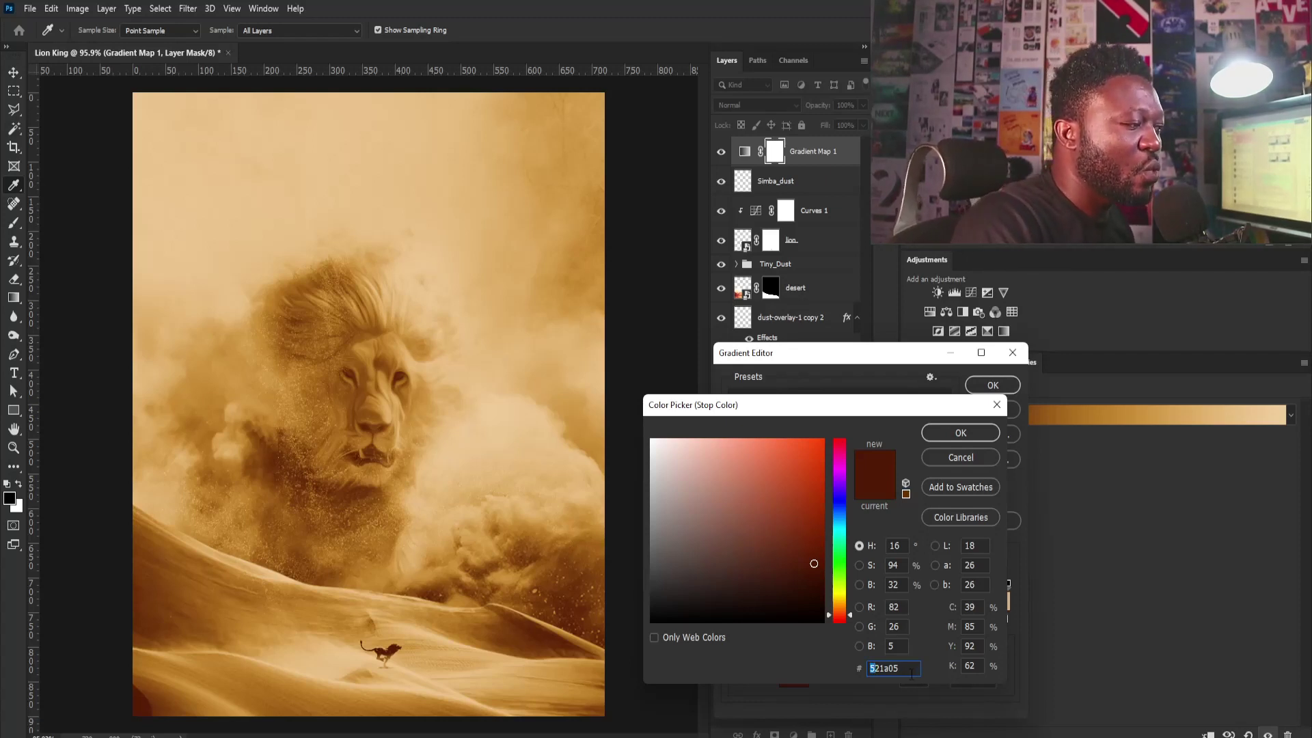
click(969, 432)
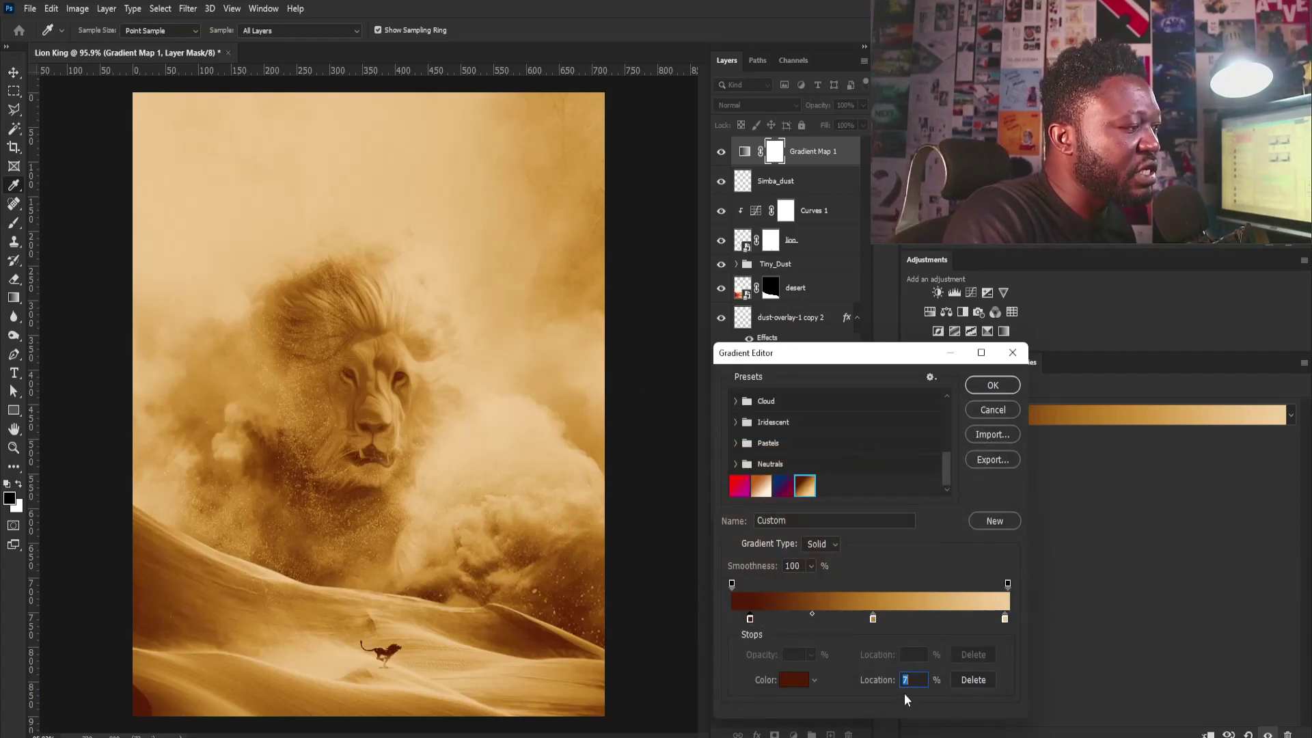
double_click(872, 619)
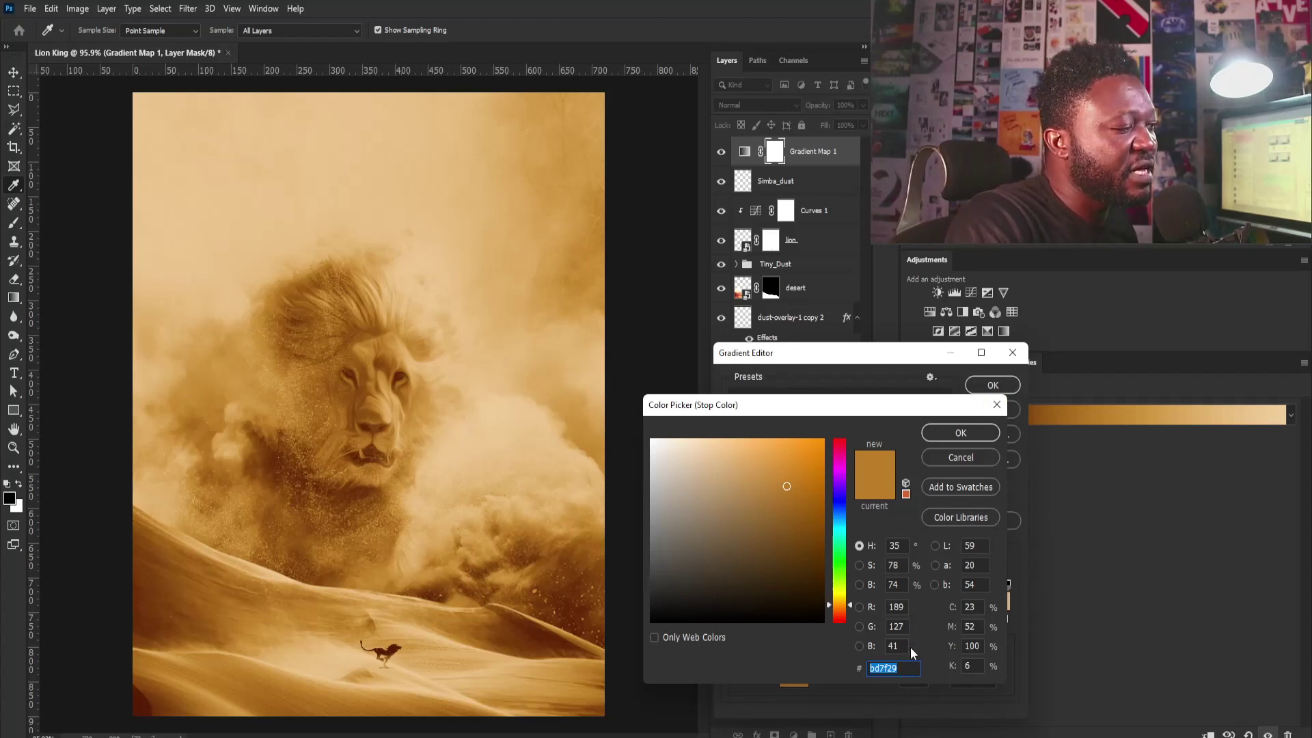
click(961, 433)
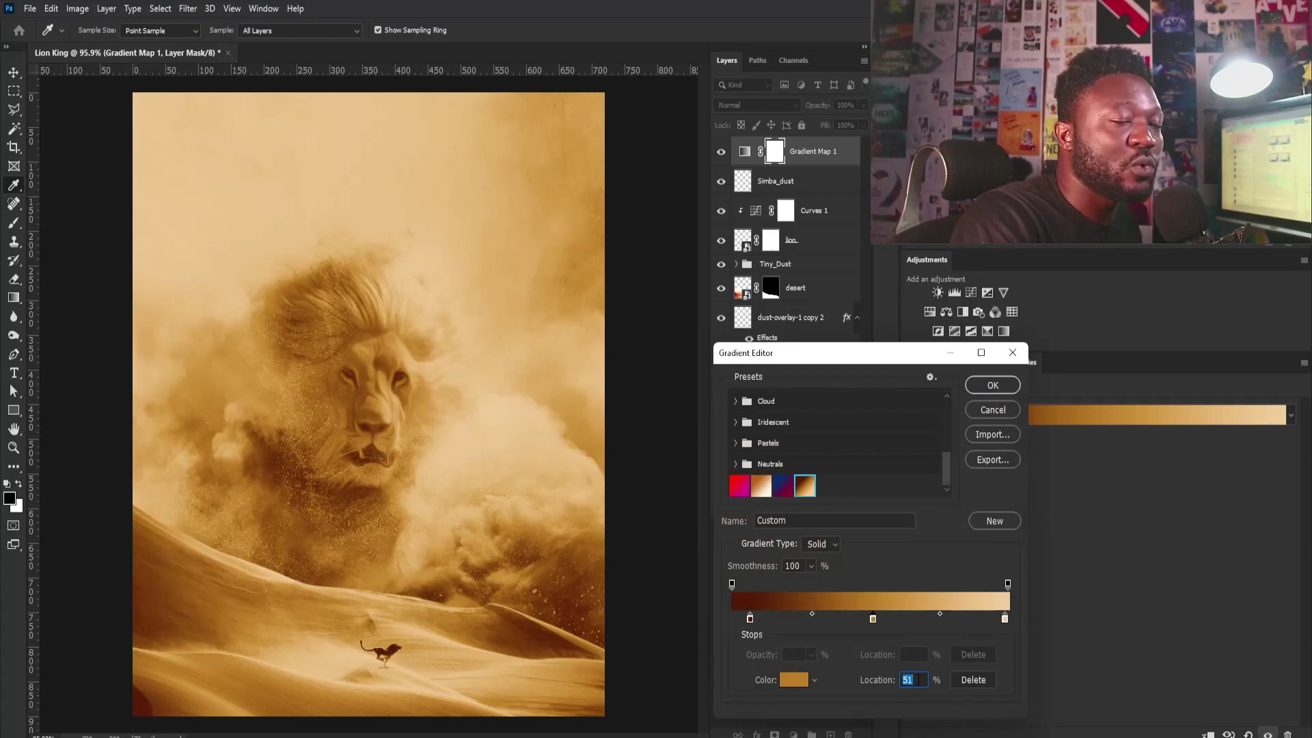
double_click(1005, 617)
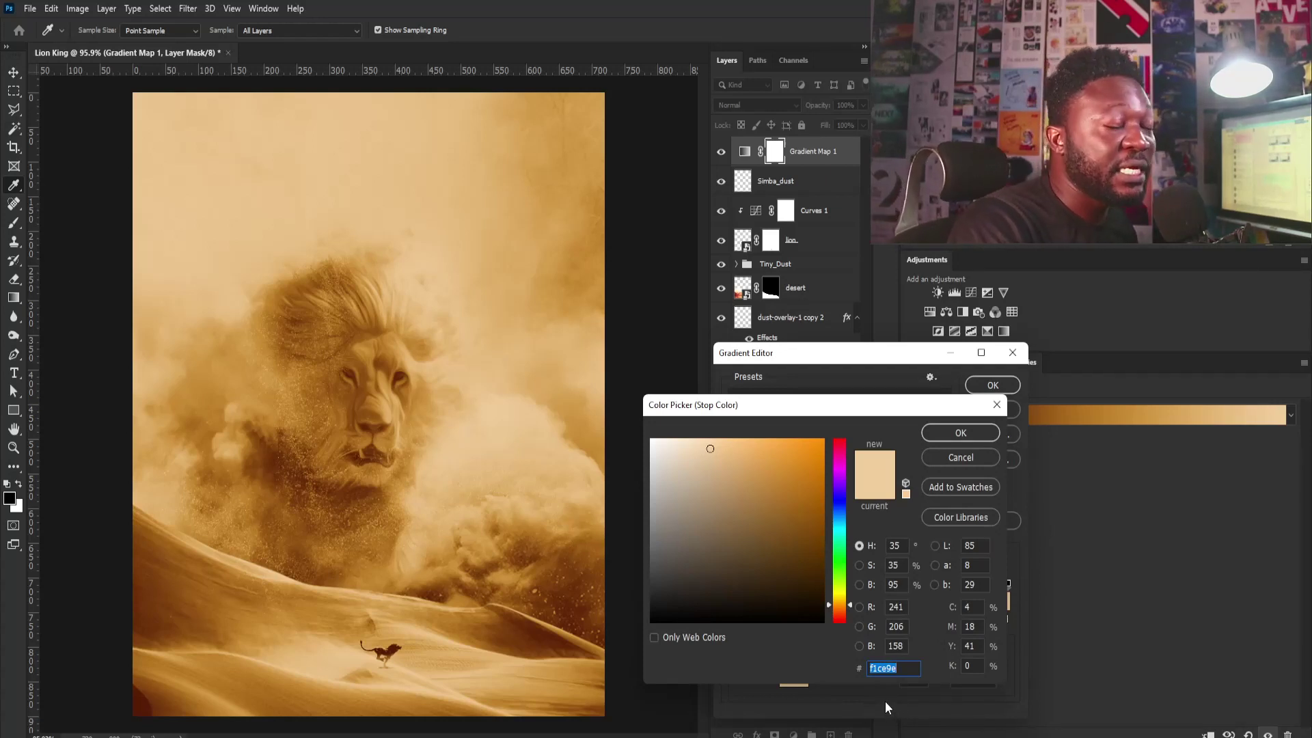
click(966, 431)
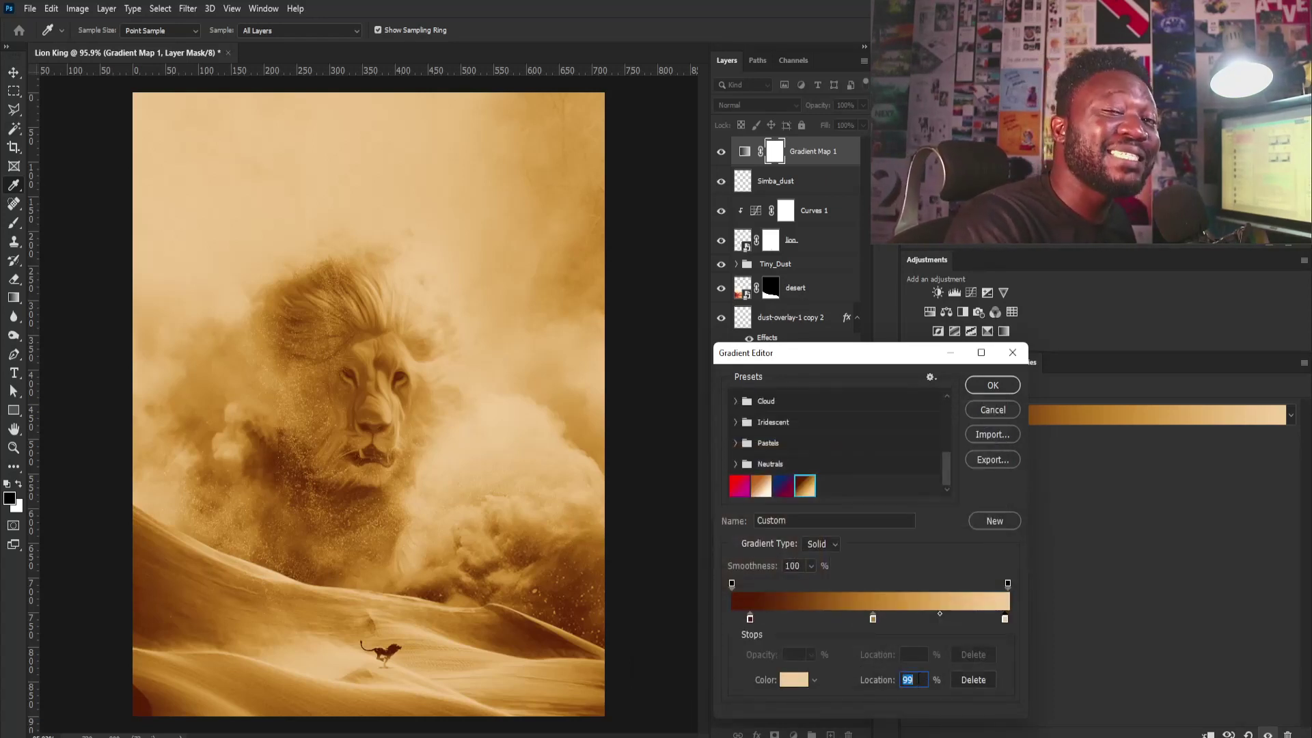
click(992, 386)
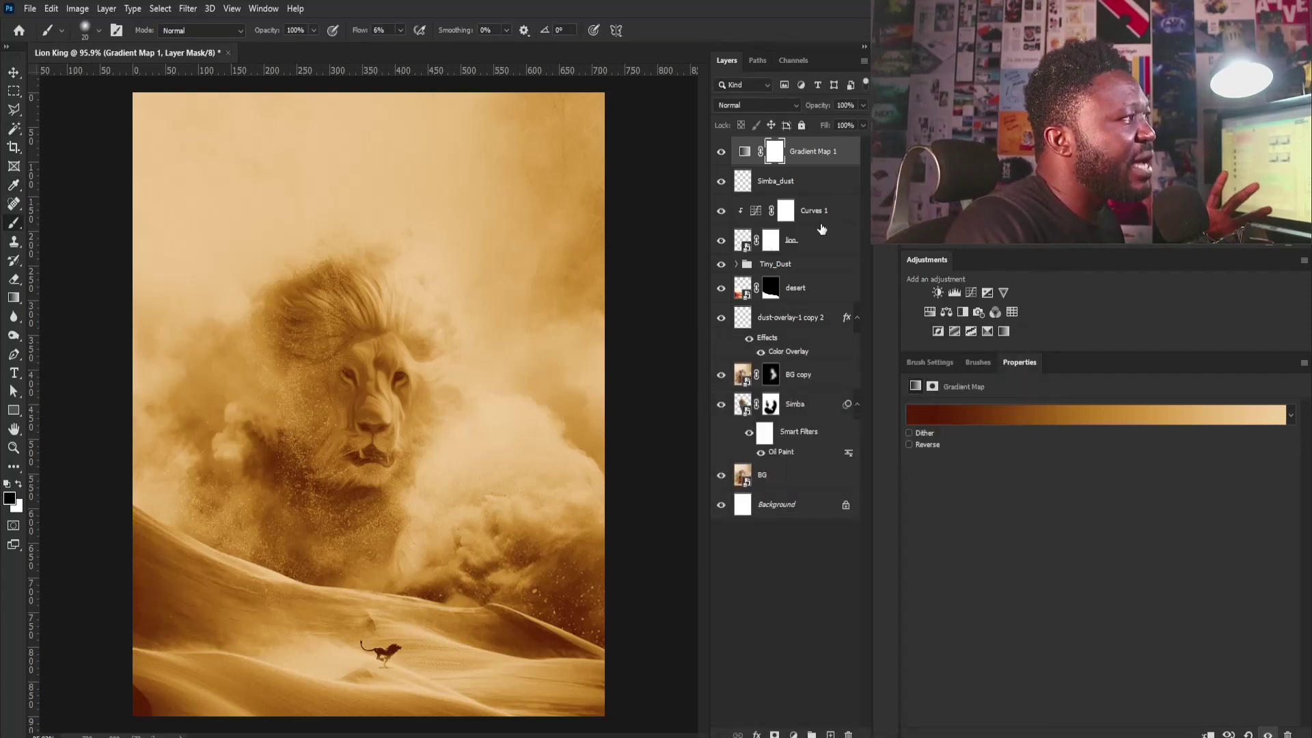
Add a Curves adjustment above the Gradient Map and shape a gentle S-curve with RGB points at 72/49 and 162/165.
click(968, 293)
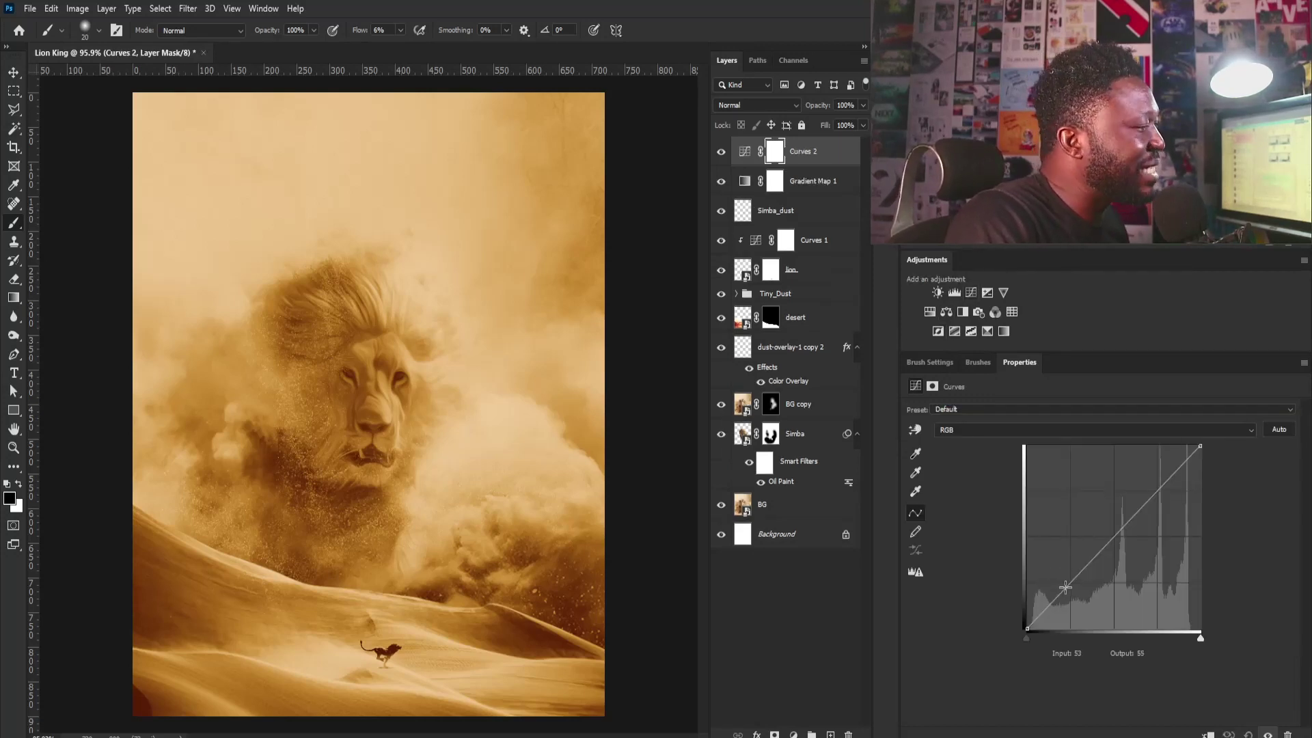
drag(1067, 588, 1074, 593)
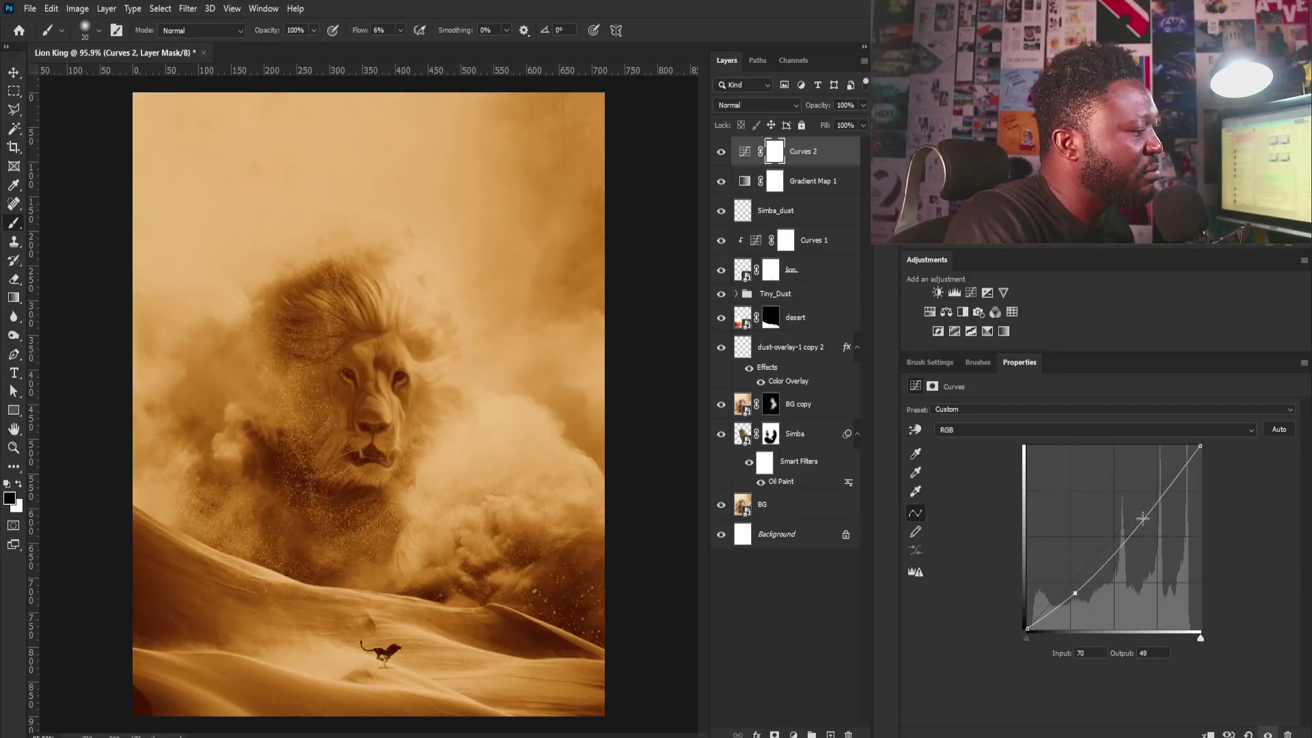
drag(1142, 519, 1137, 510)
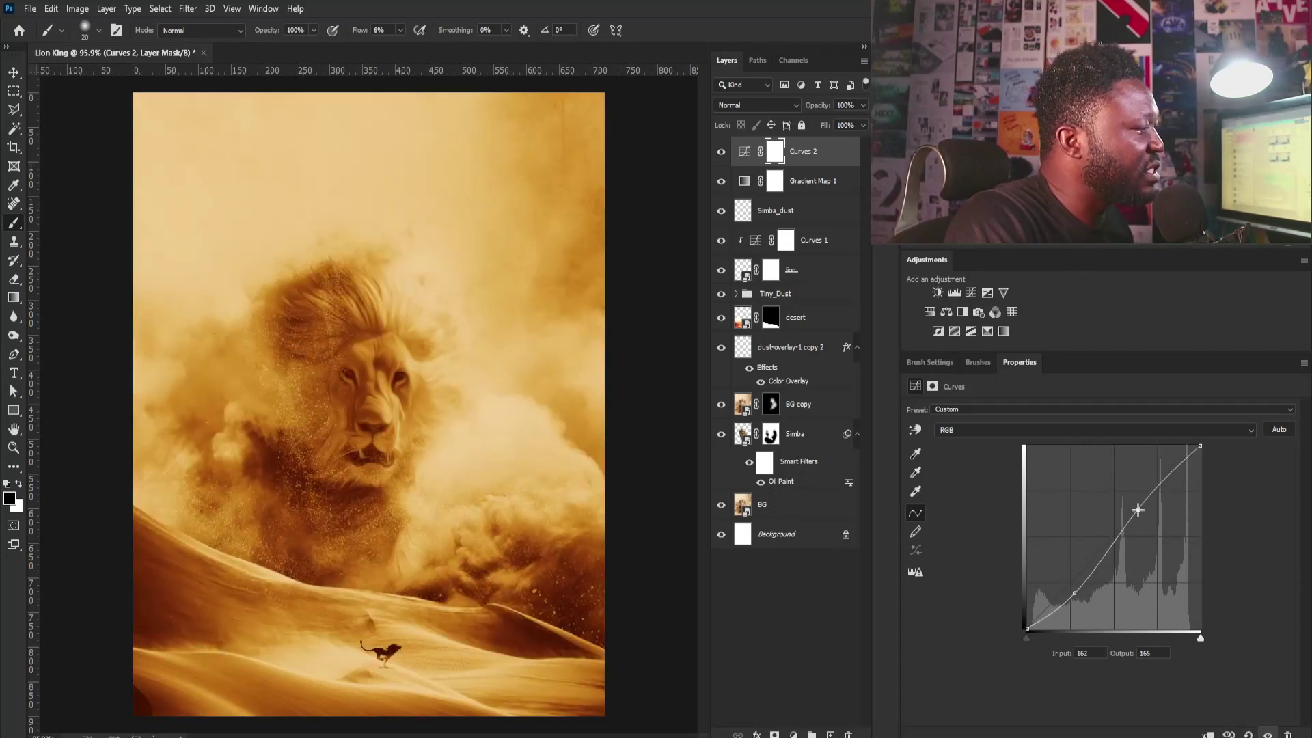
click(1073, 596)
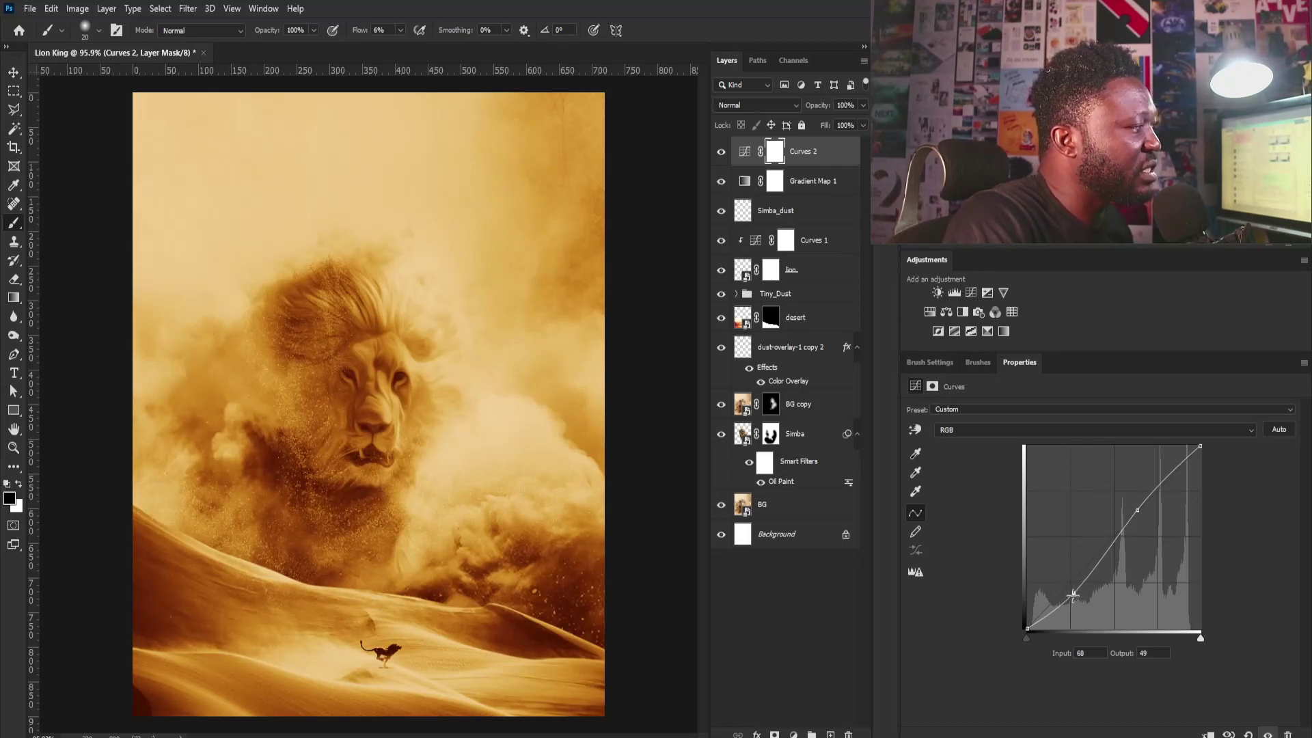
drag(1073, 596, 1075, 596)
Reduce the green channel slightly with a curve point at input 167, output 162.
click(988, 428)
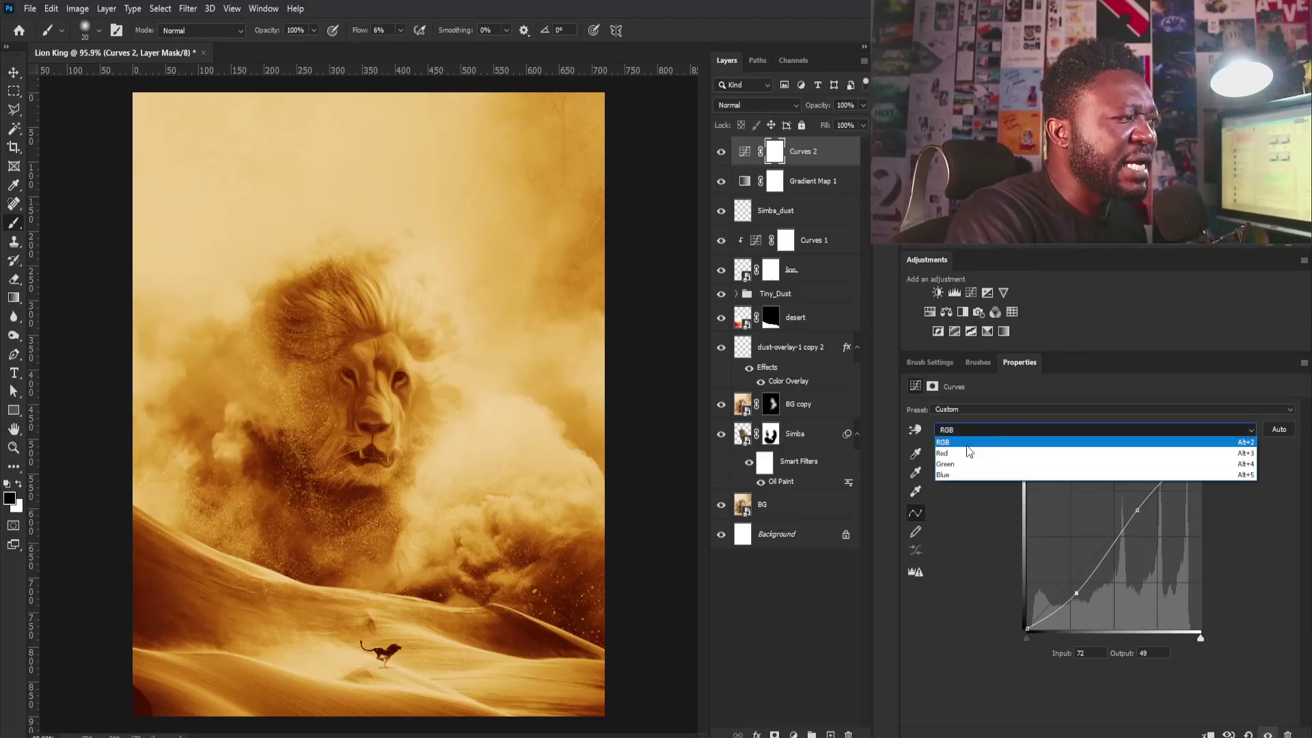
click(1033, 465)
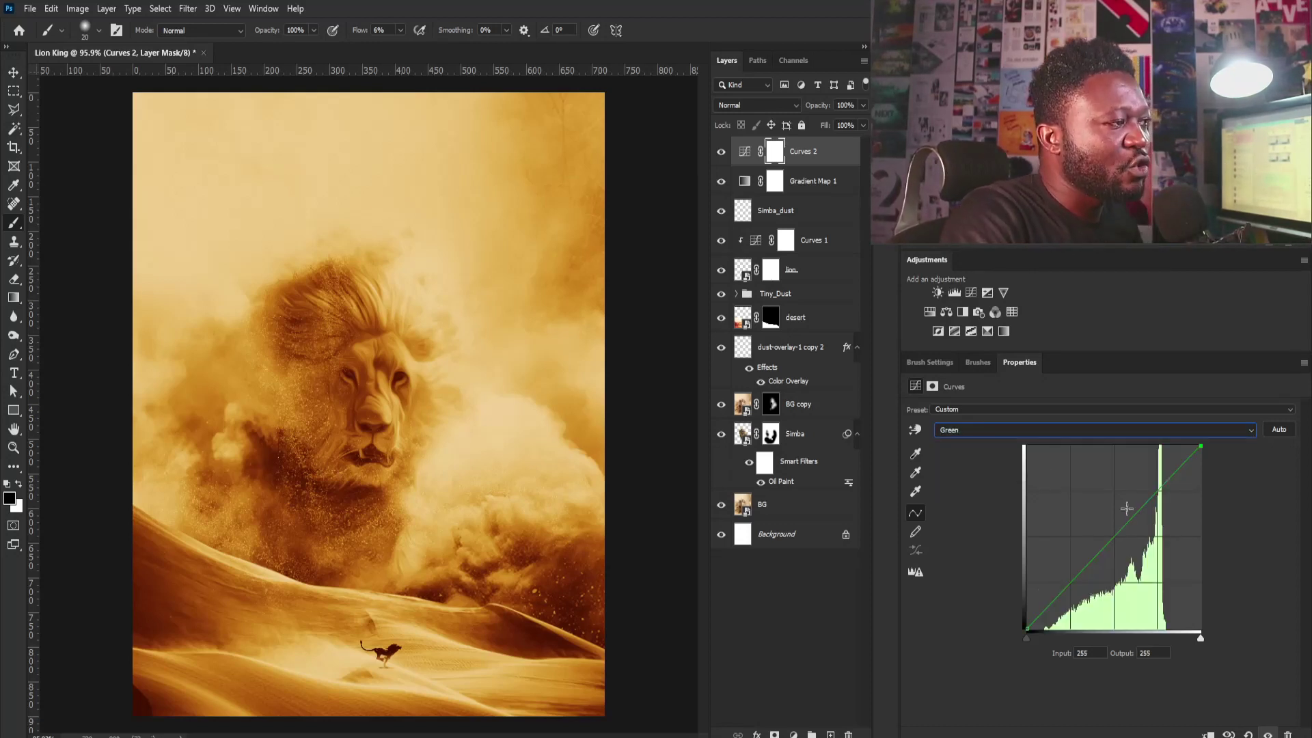
drag(1135, 514, 1123, 490)
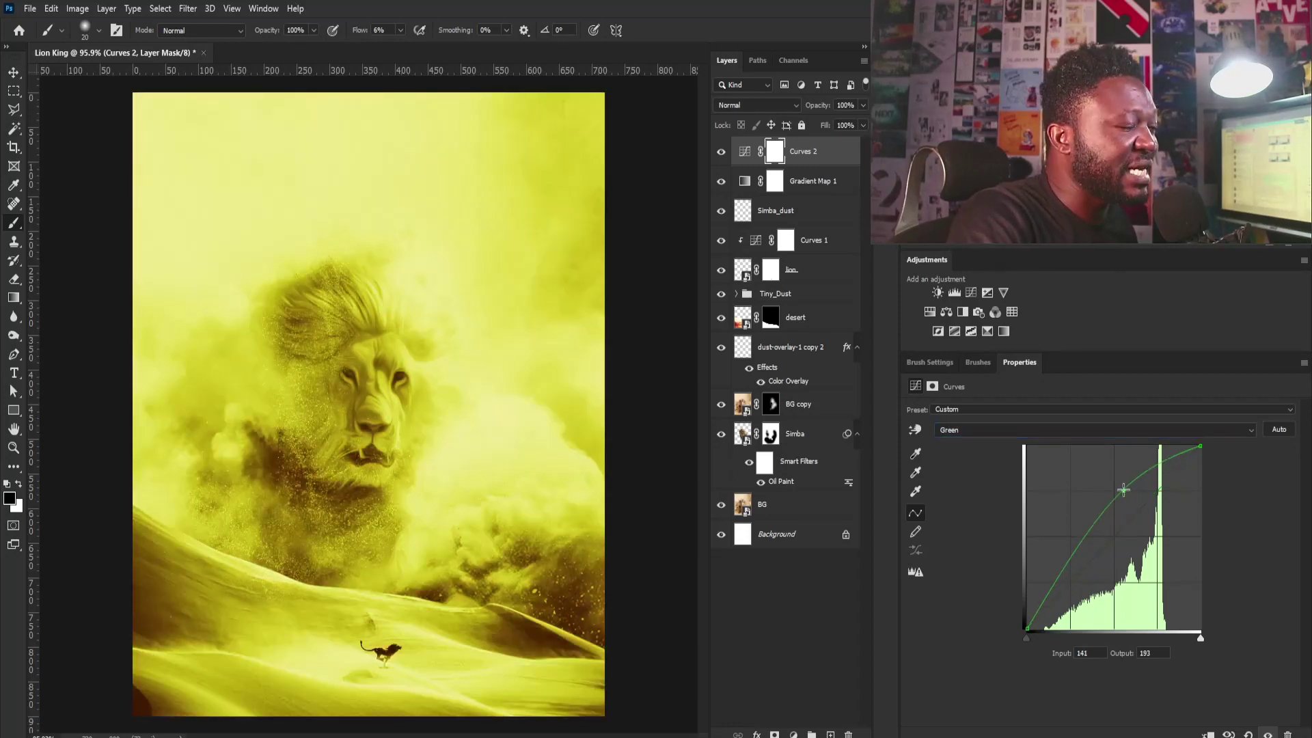
drag(1123, 491, 1139, 512)
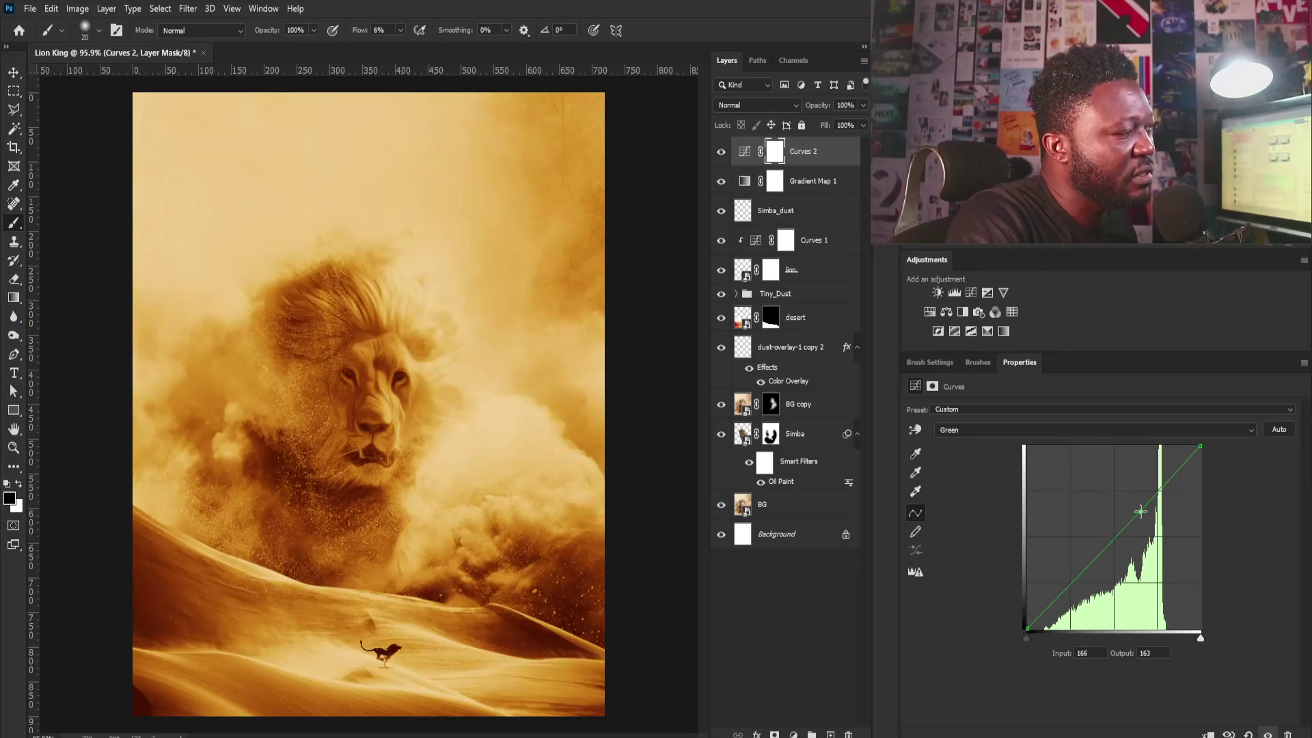
drag(1141, 512, 1141, 512)
Reduce the blue channel slightly with a curve point at input 168, output 164.
click(1009, 431)
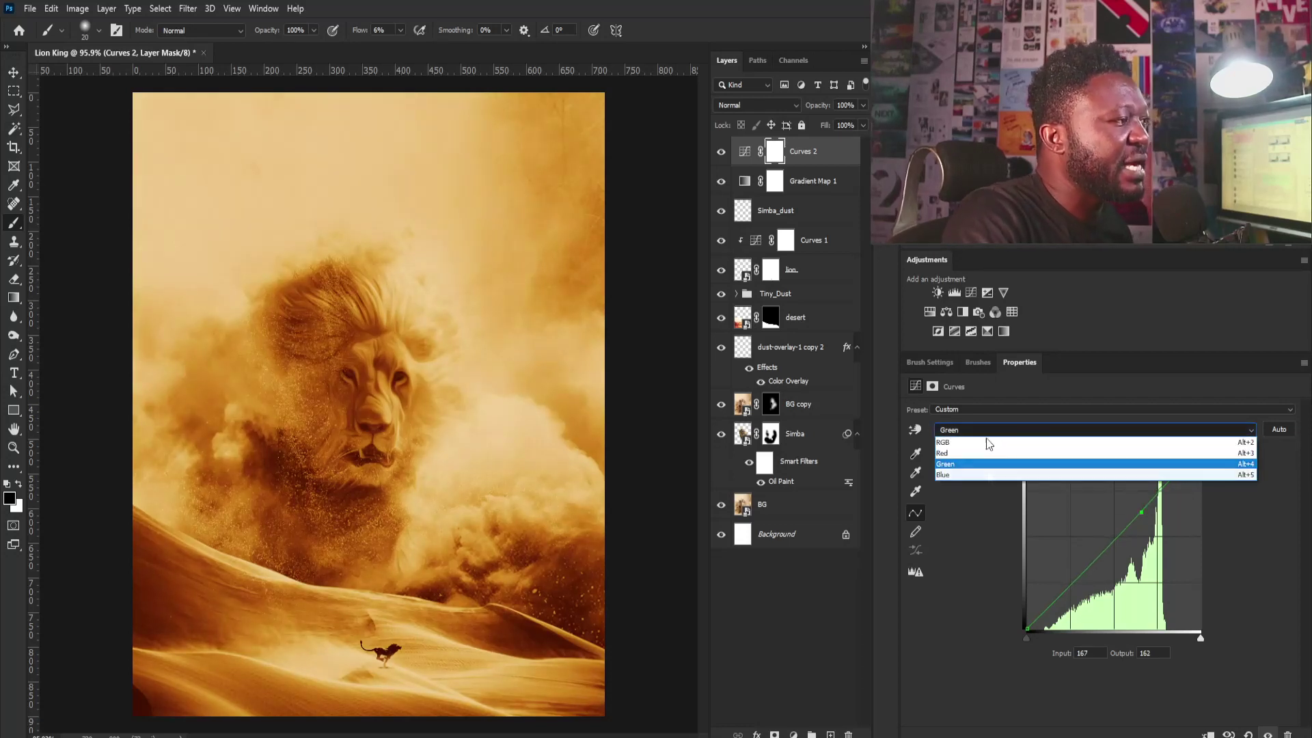
click(988, 474)
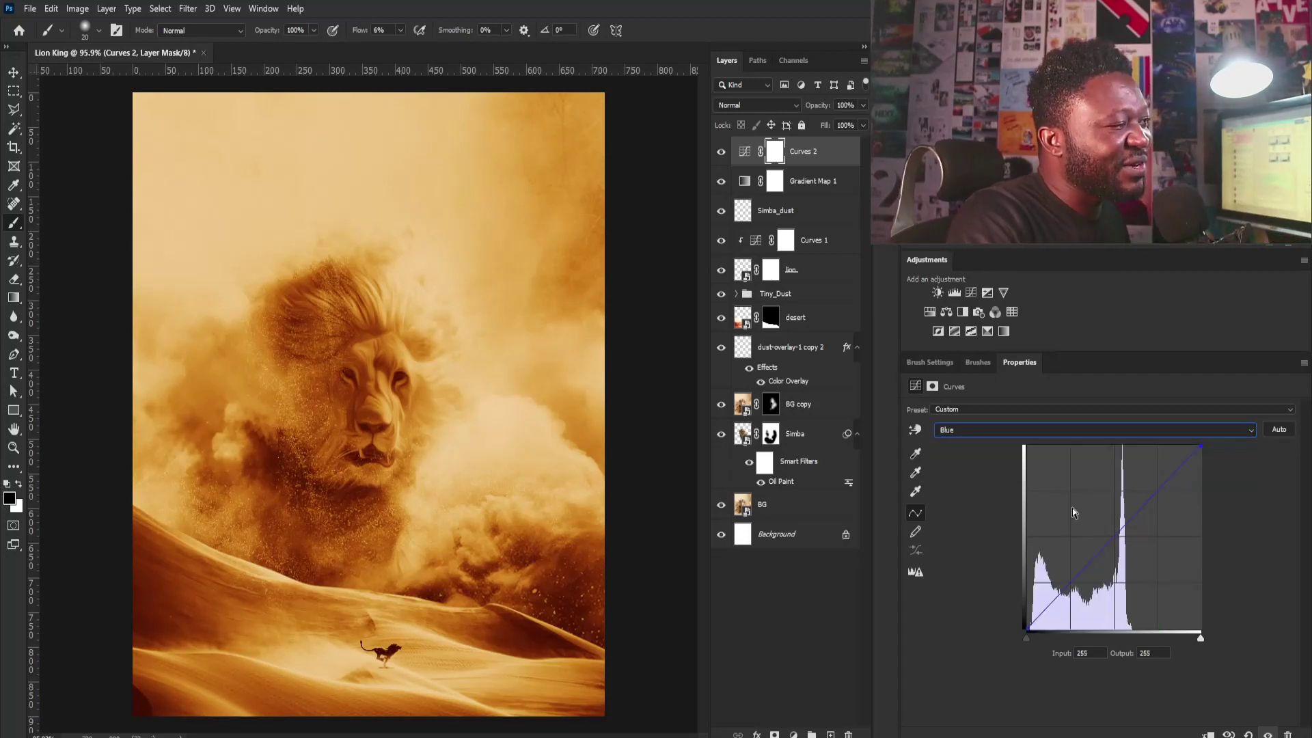
drag(1141, 508, 1141, 511)
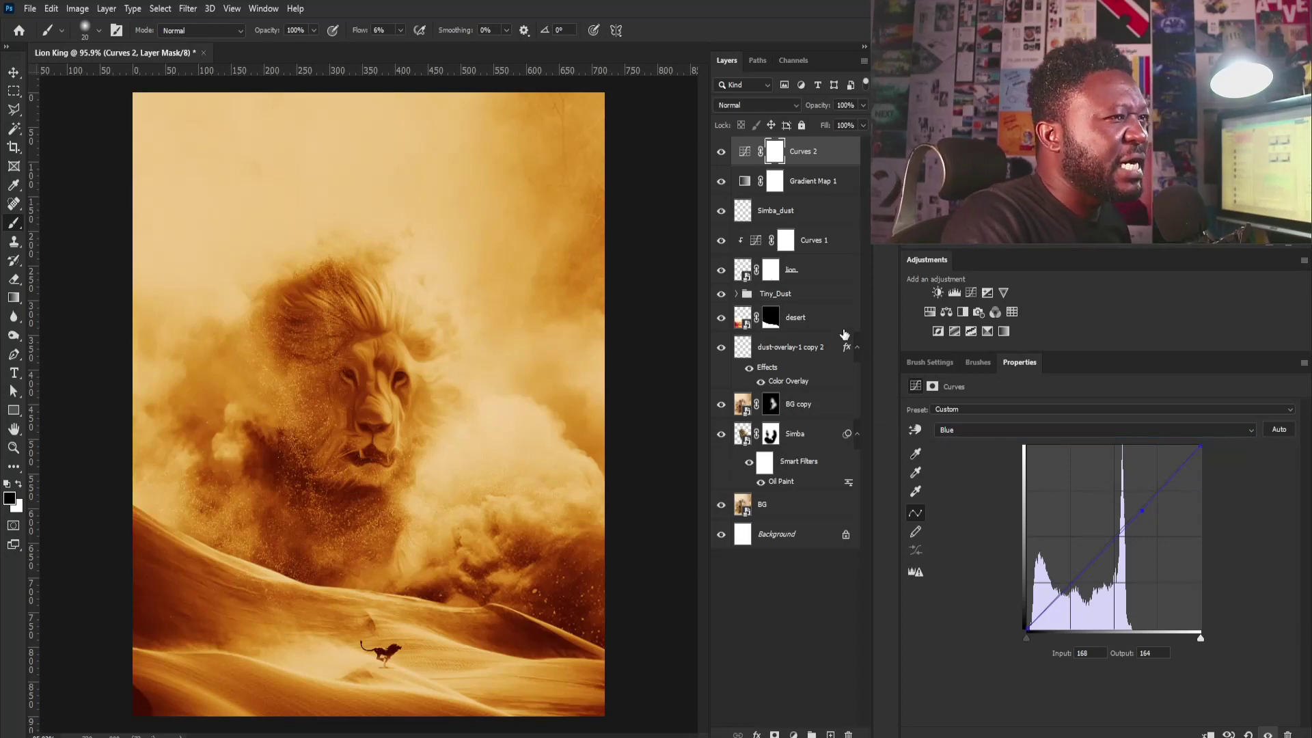
Add a Hue/Saturation adjustment above the second Curves layer and set the saturation to -9.
click(929, 311)
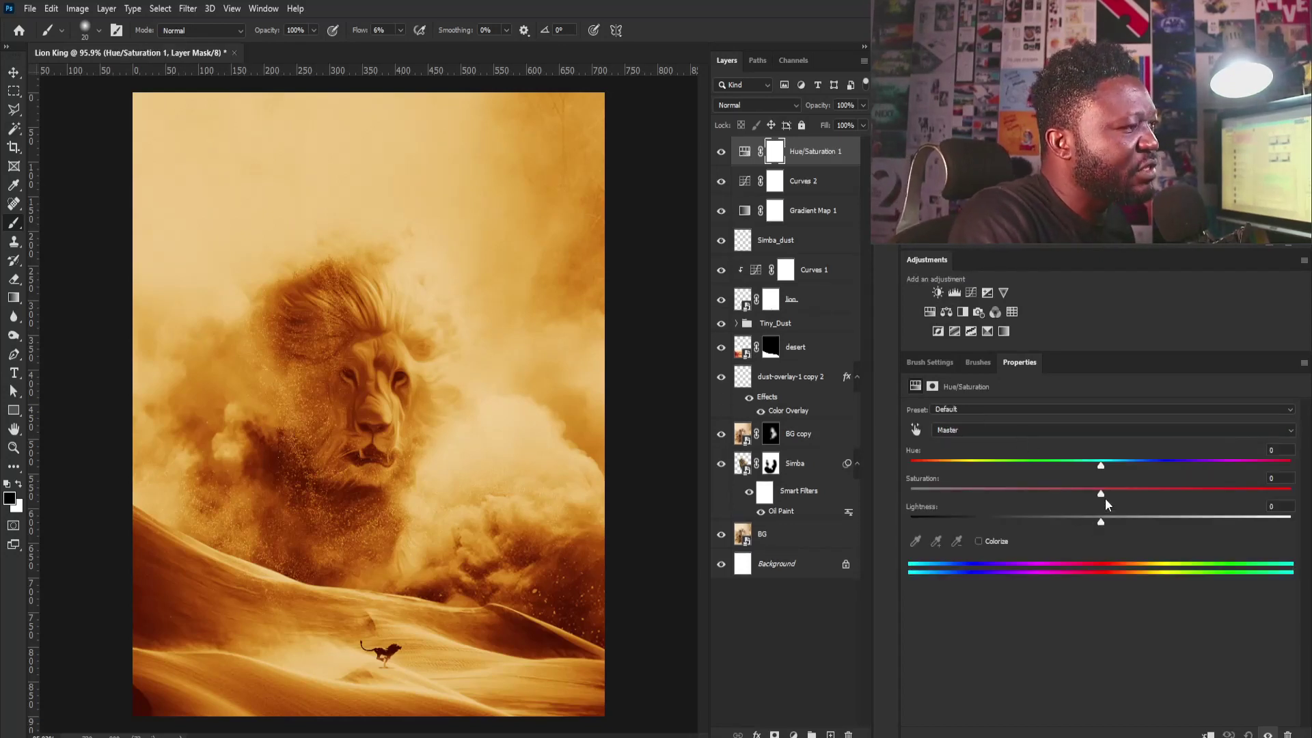
drag(1100, 493, 1091, 500)
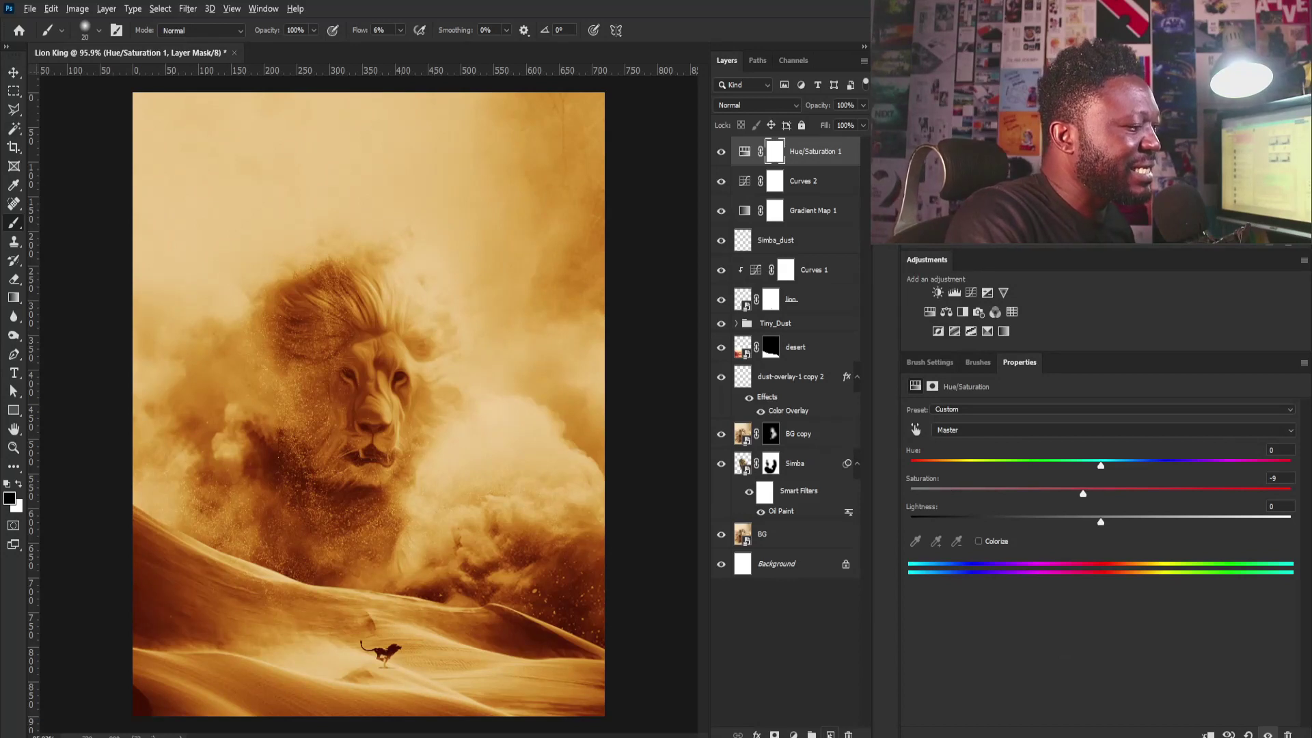
Create a new layer named Noise in Soft Light mode, filled with the neutral 50% gray.
alt+click(830, 734)
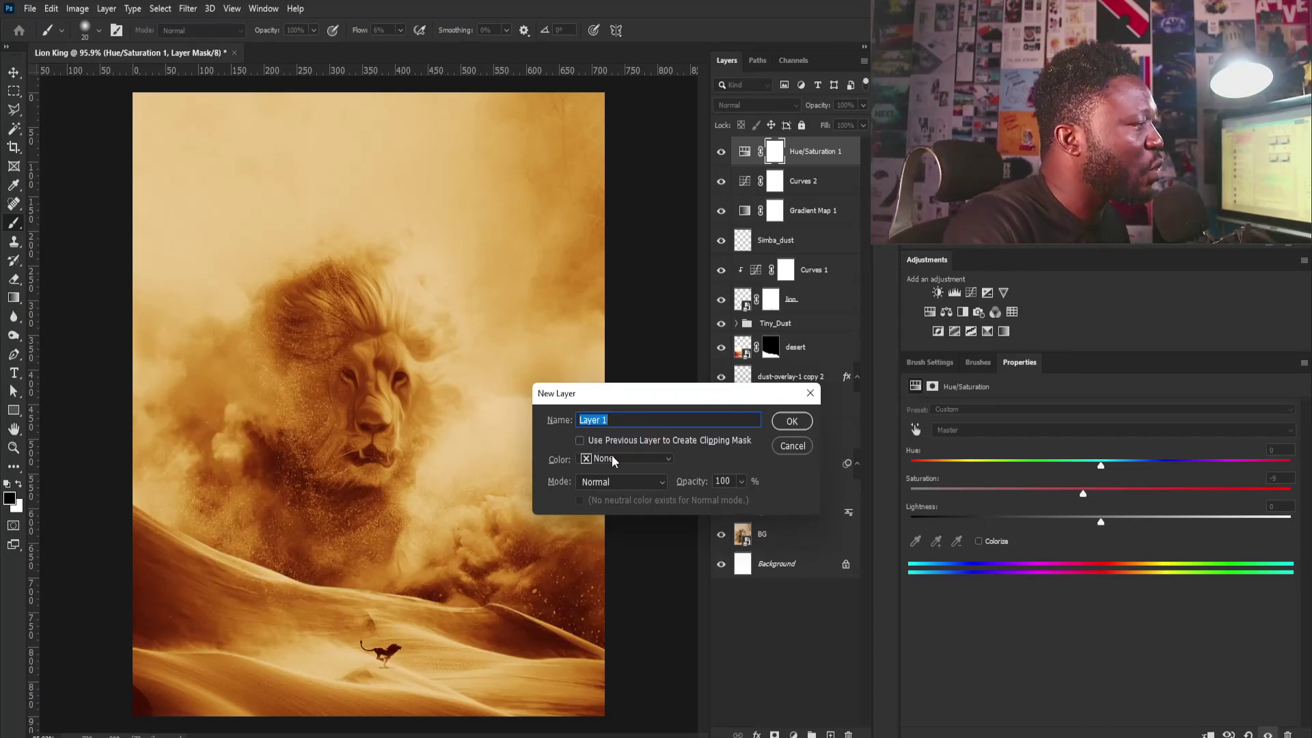
text(Noise)
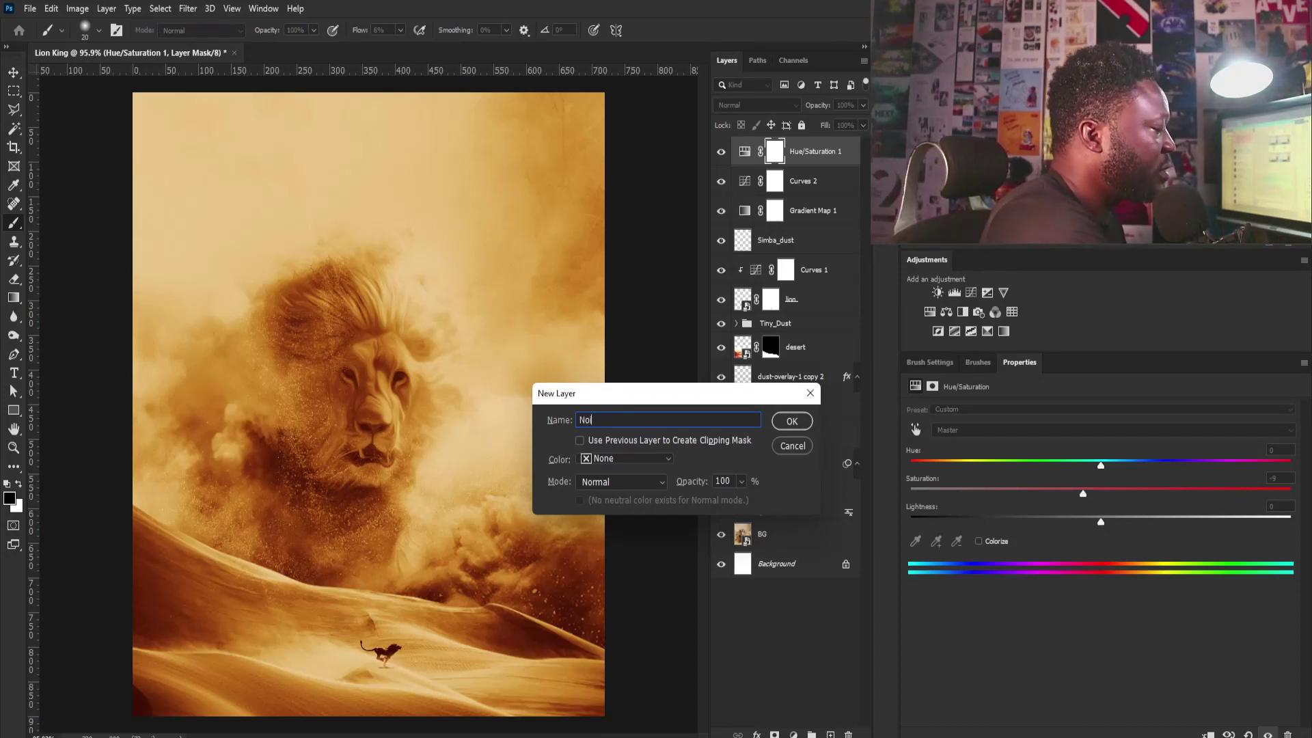
click(619, 482)
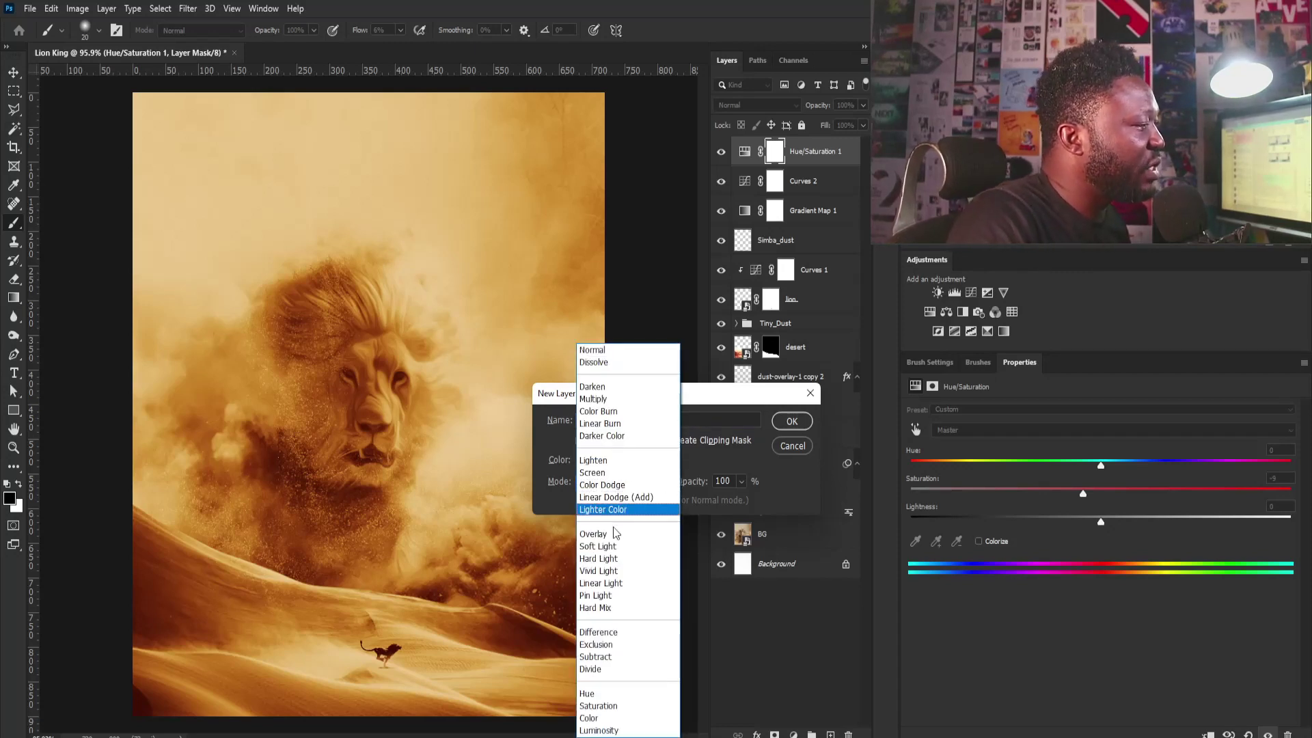
click(601, 541)
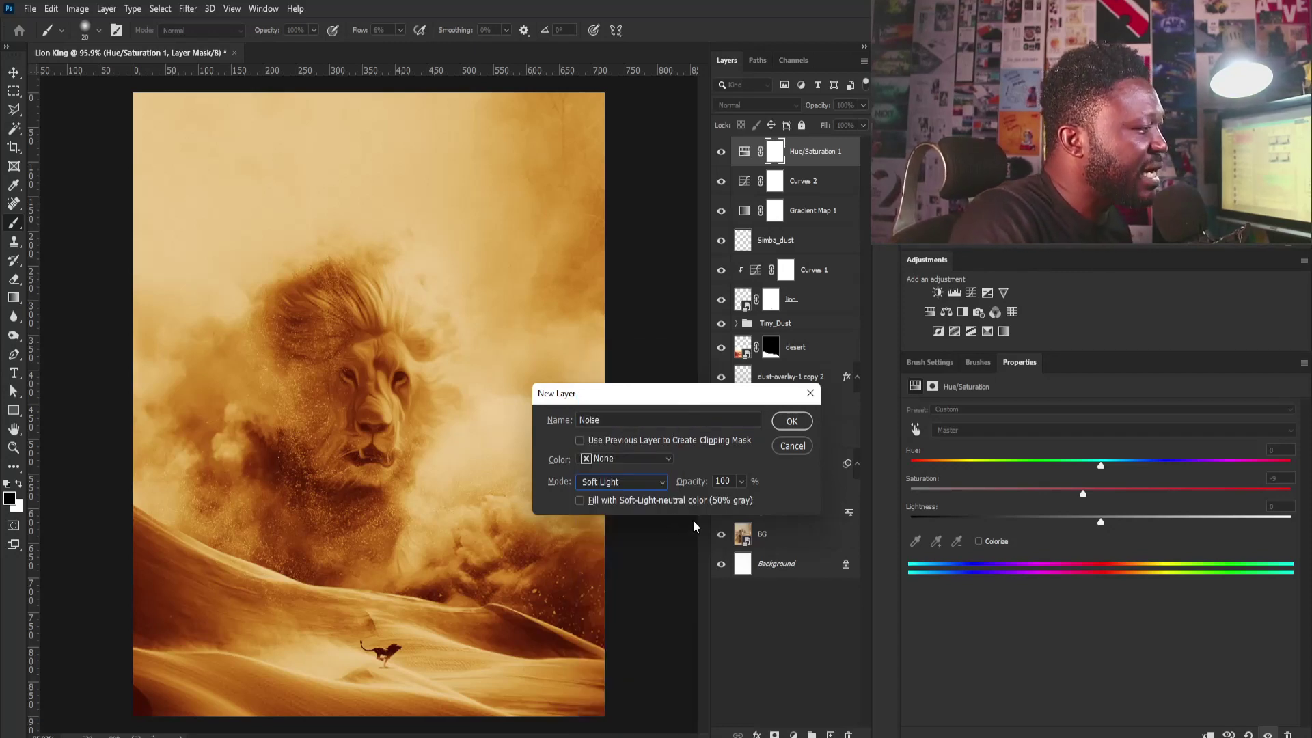
click(584, 501)
click(791, 422)
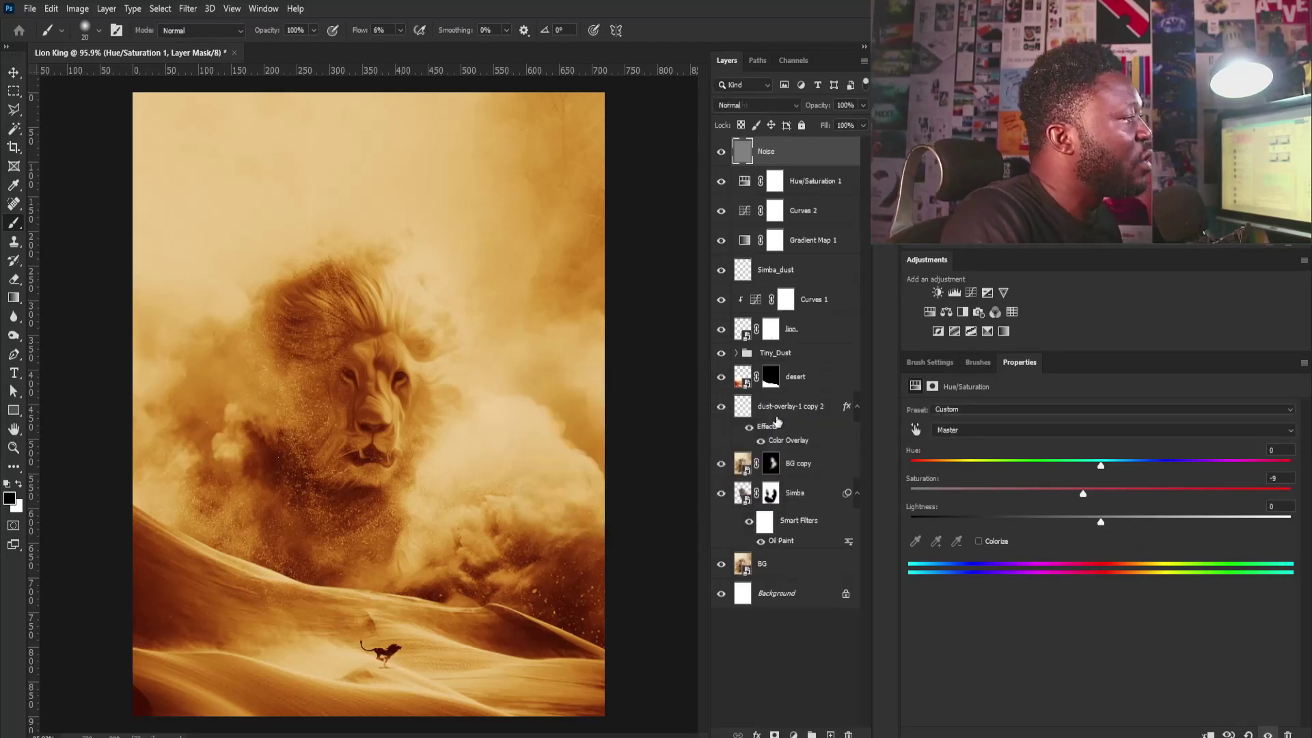
Apply an Add Noise filter to the Noise layer with amount 15.84%, Uniform distribution and Monochromatic on.
click(188, 9)
mouse_move(225, 217)
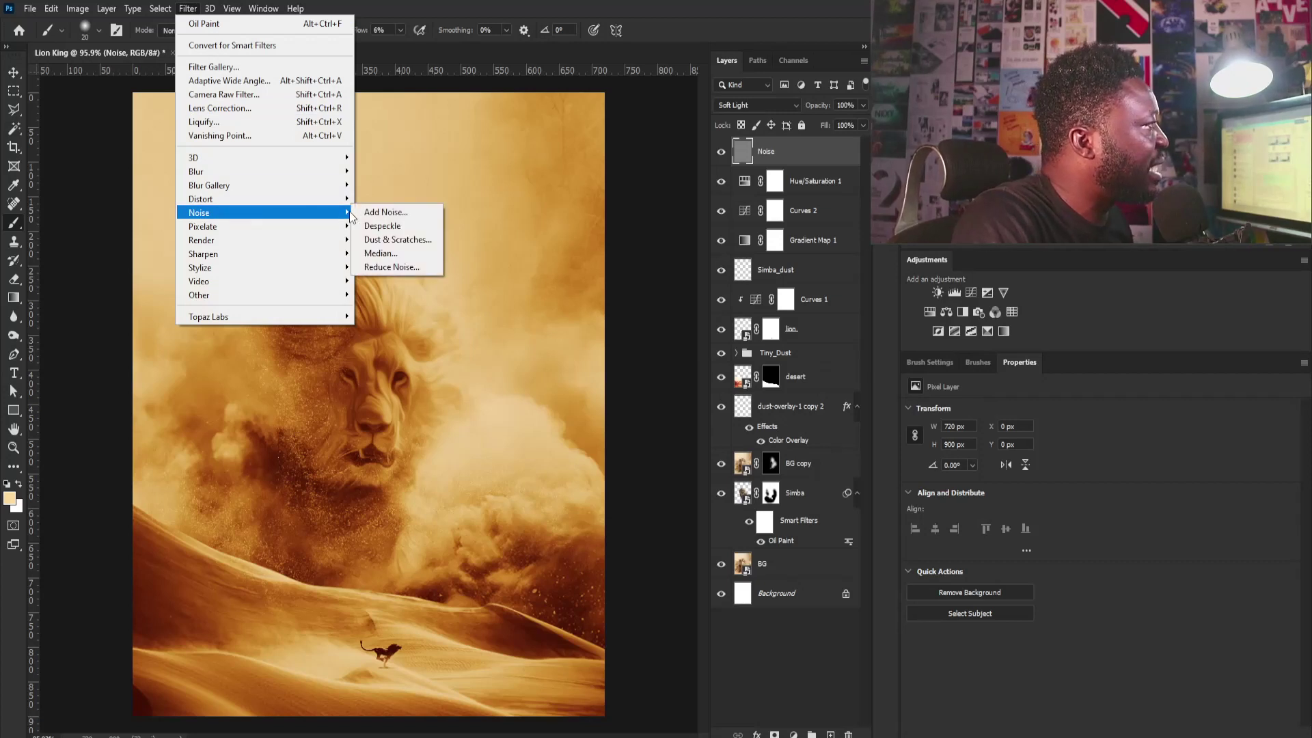
click(376, 213)
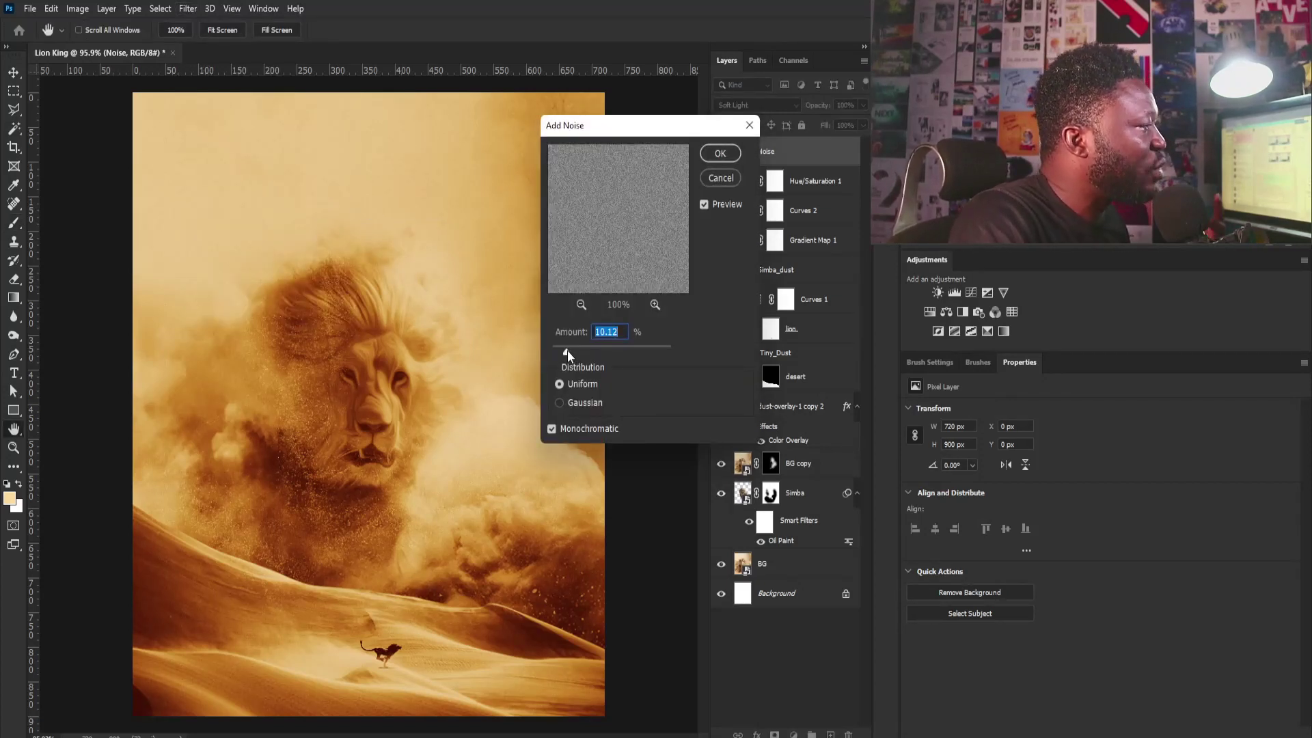
drag(567, 354, 575, 354)
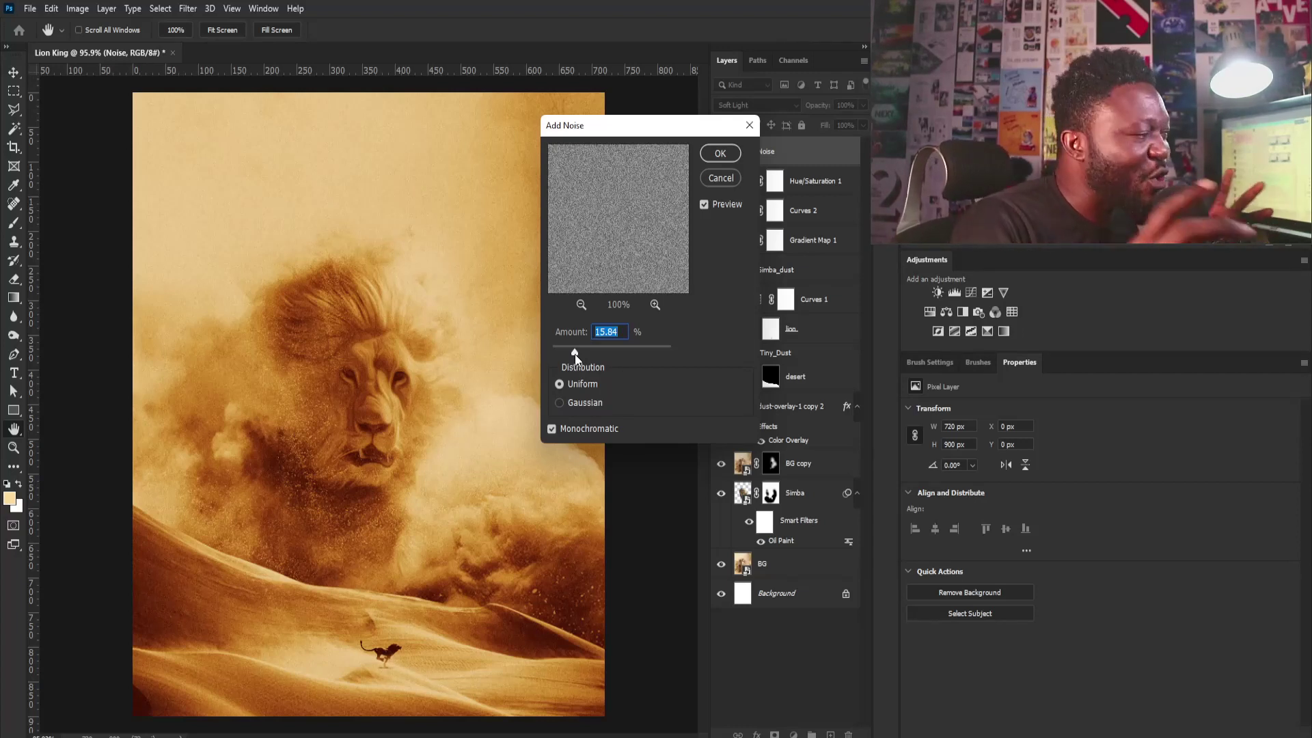
click(720, 155)
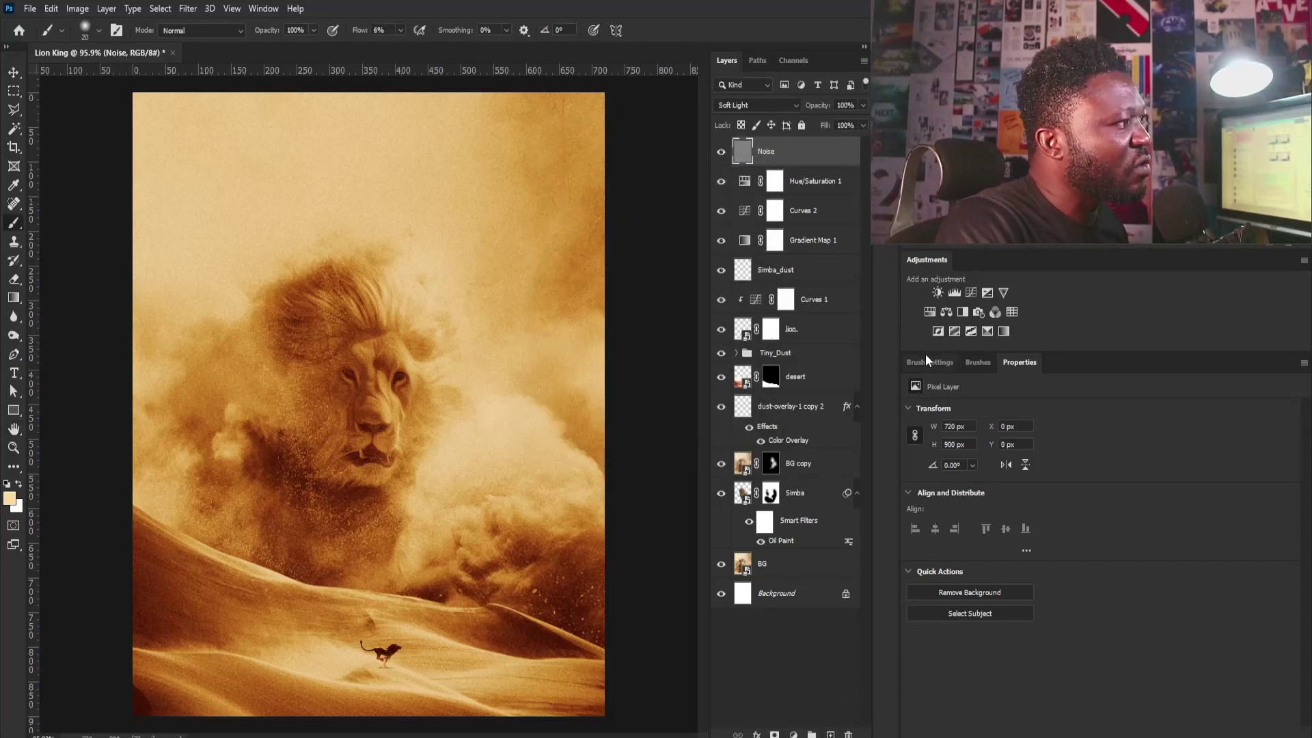
Add a darkening Curves adjustment above the Noise layer with a point at input 173, output 88, and invert its mask.
click(970, 292)
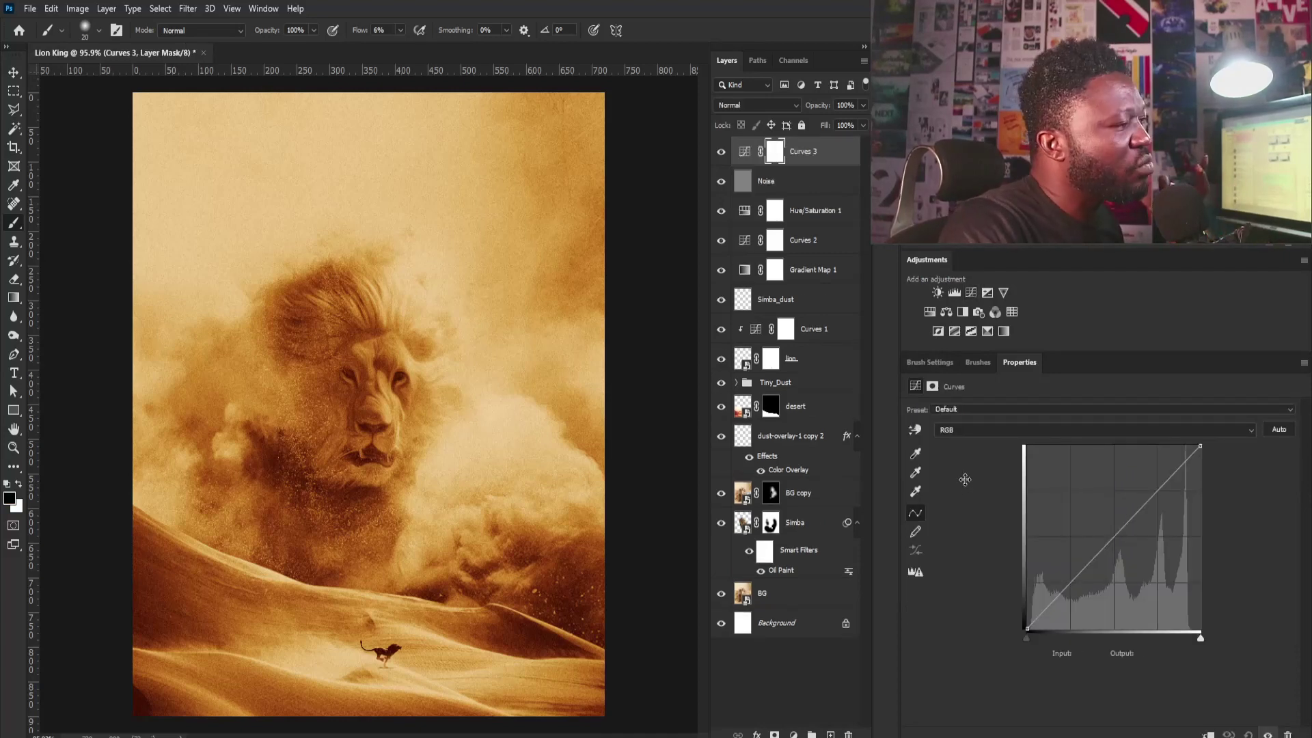
drag(1122, 530, 1145, 565)
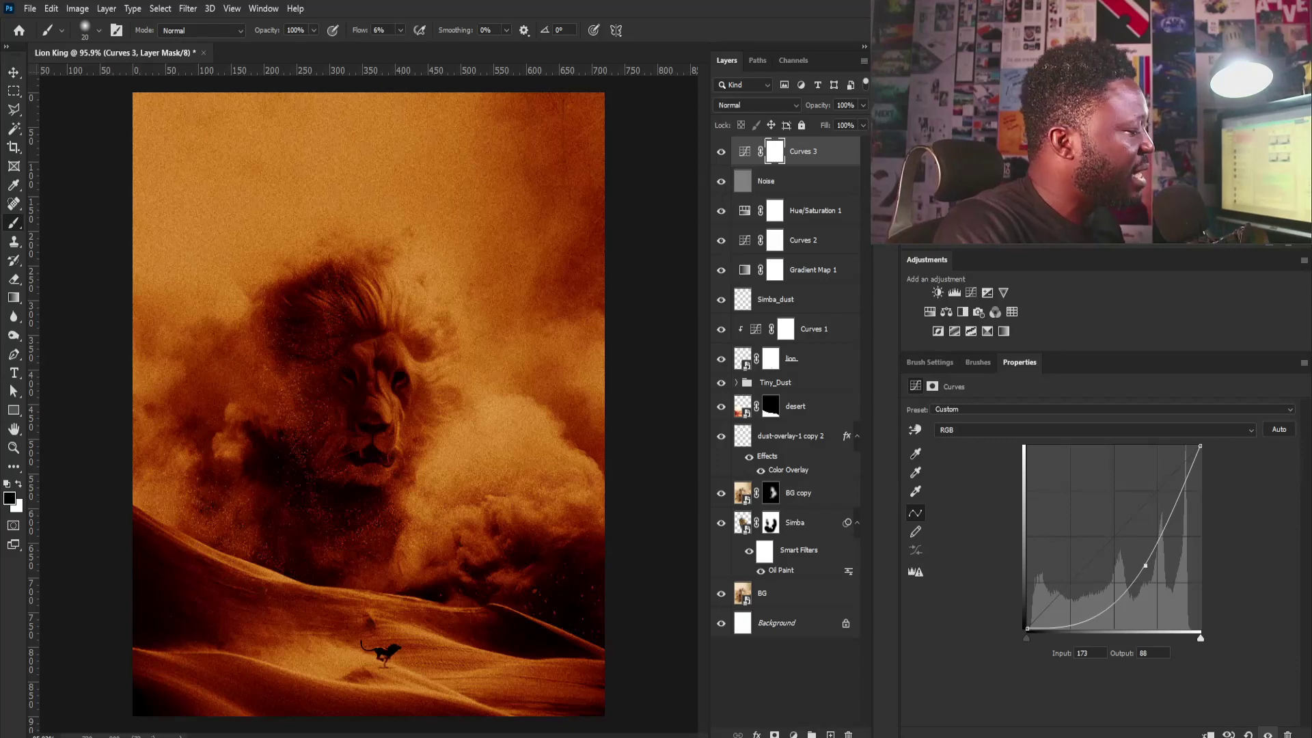
key(ctrl+i)
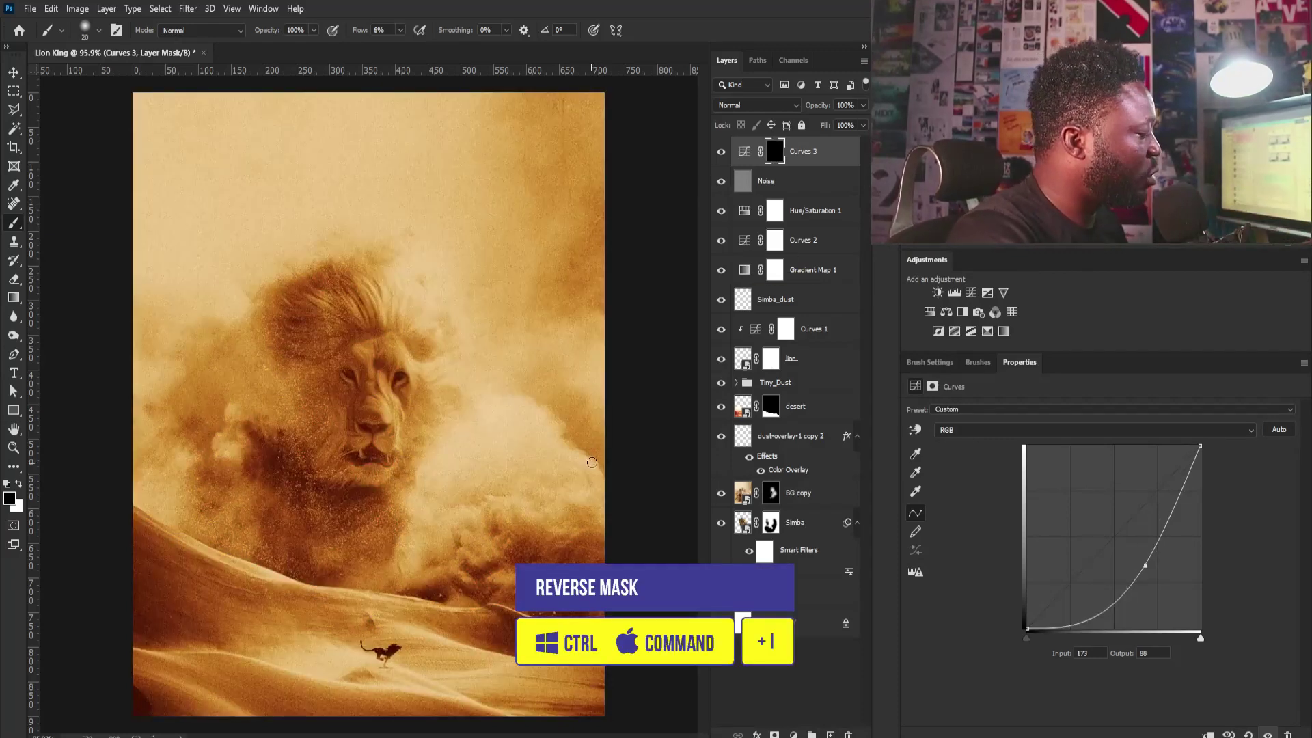
Set up a soft round white brush of 600 px with 21% flow for painting on the Curves mask.
drag(535, 464, 577, 434)
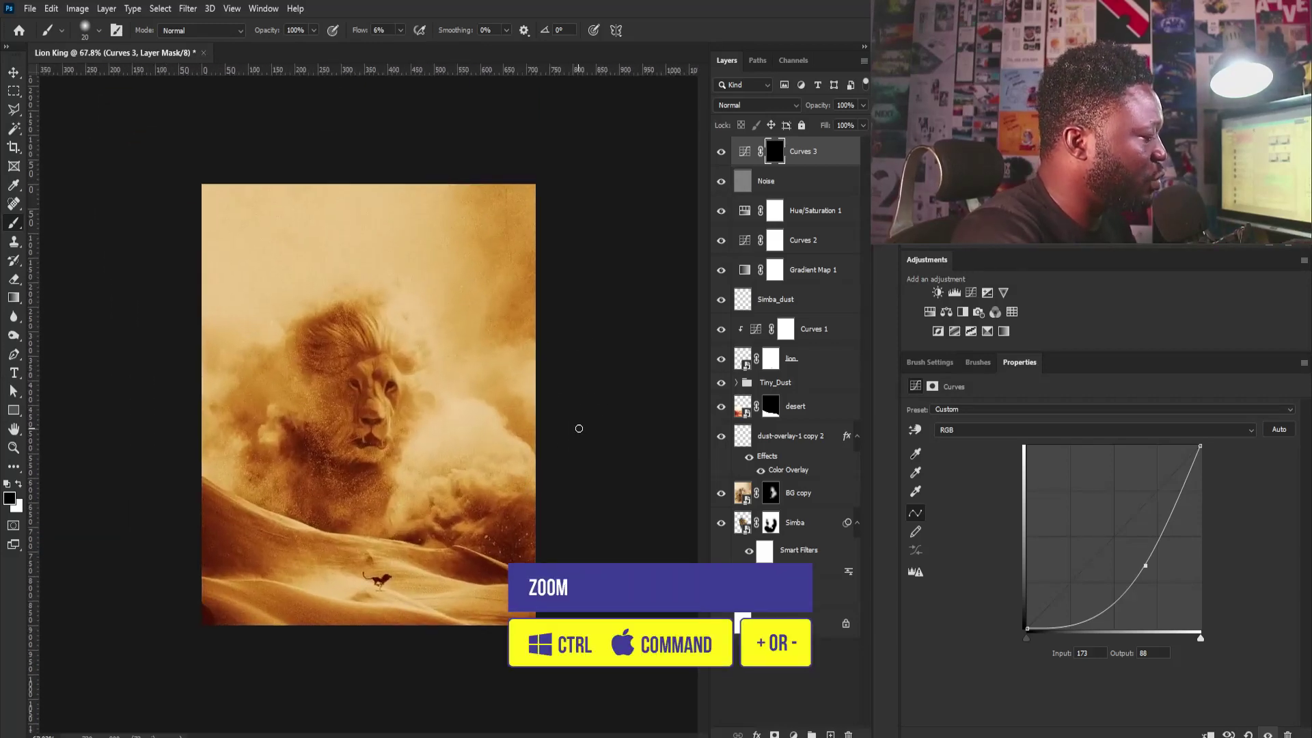
click(929, 362)
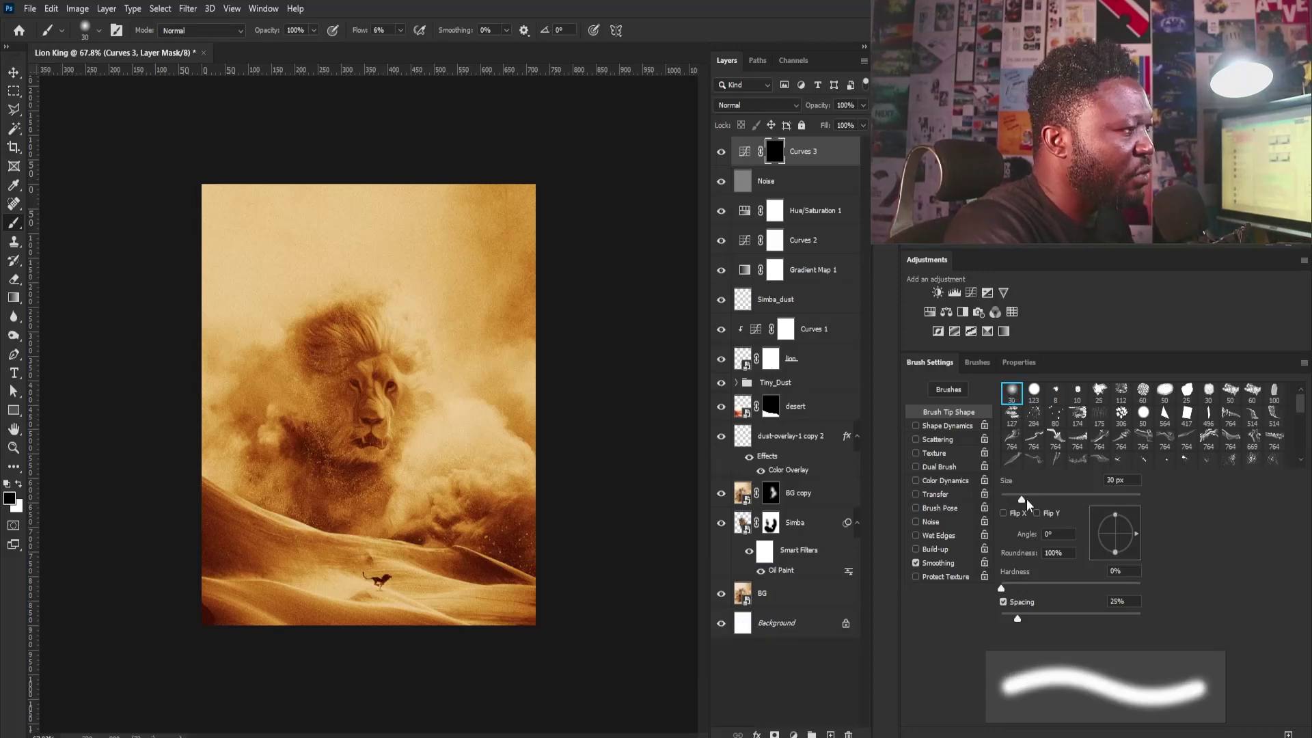
drag(1026, 498, 1056, 492)
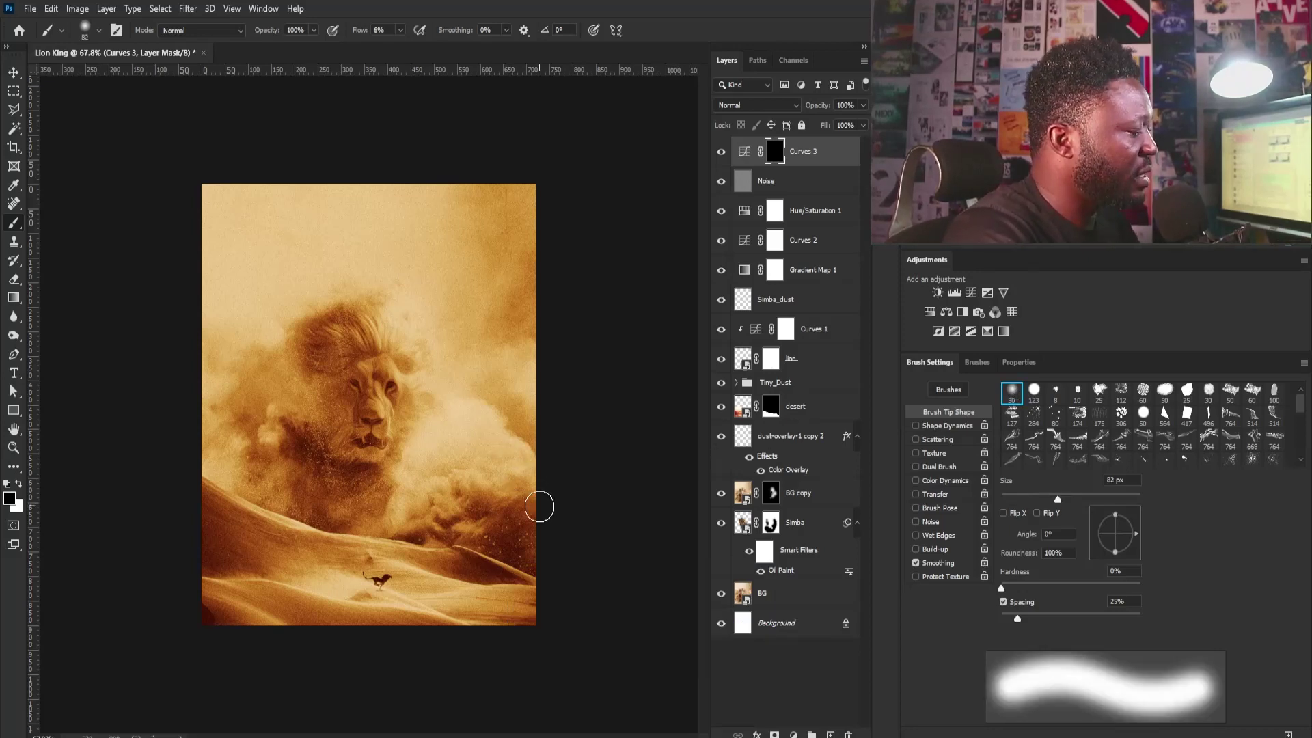
key(bracketright)
key(bracketright)
key(bracketright)
key(bracketright)
key(bracketright)
key(bracketright)
key(bracketright)
key(bracketright)
key(bracketright)
key(bracketright)
key(bracketright)
key(bracketright)
key(bracketright)
key(bracketright)
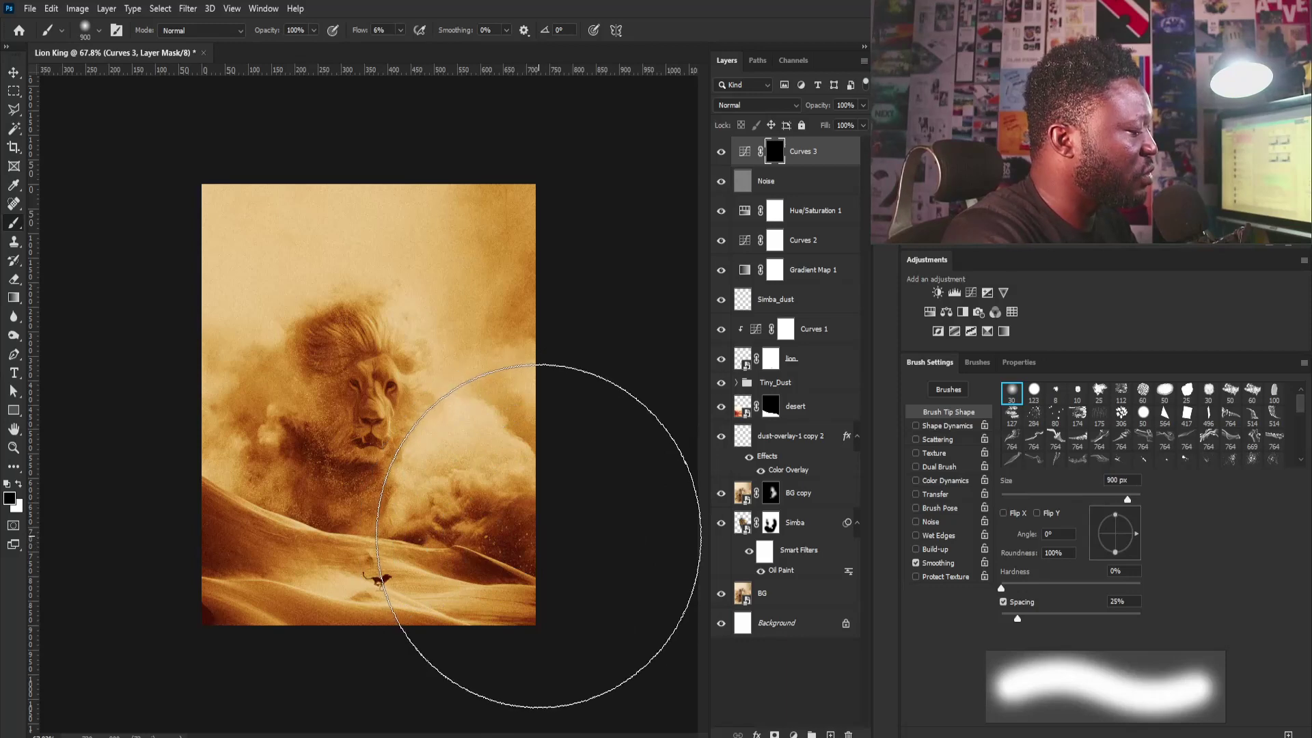
key(bracketleft)
key(bracketleft)
key(bracketleft)
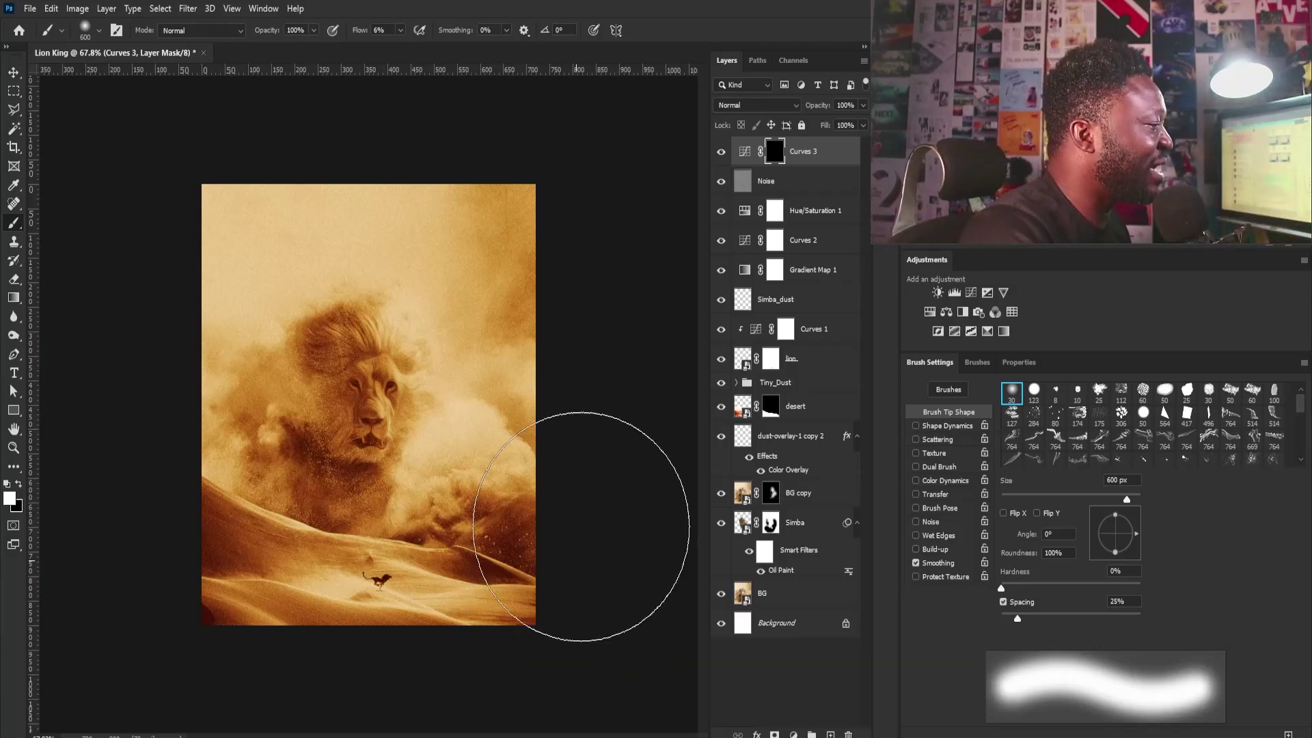
click(401, 30)
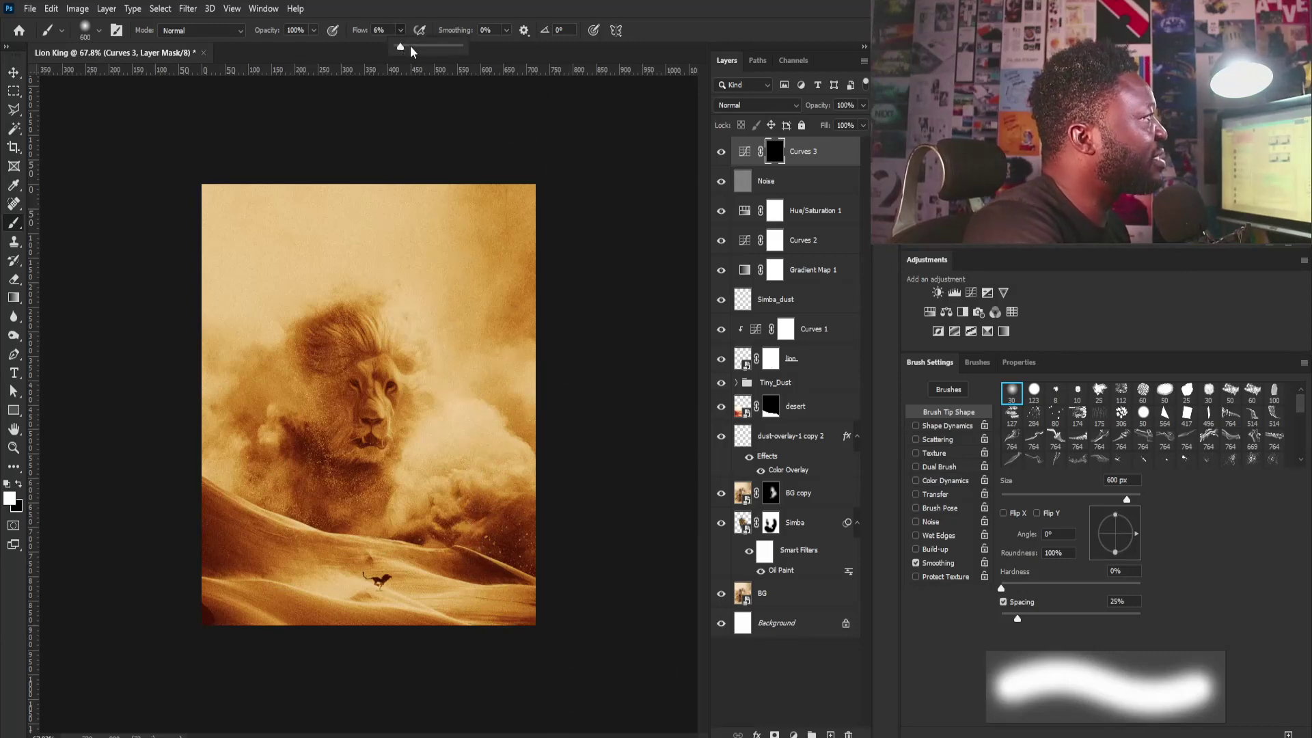
drag(409, 47, 410, 46)
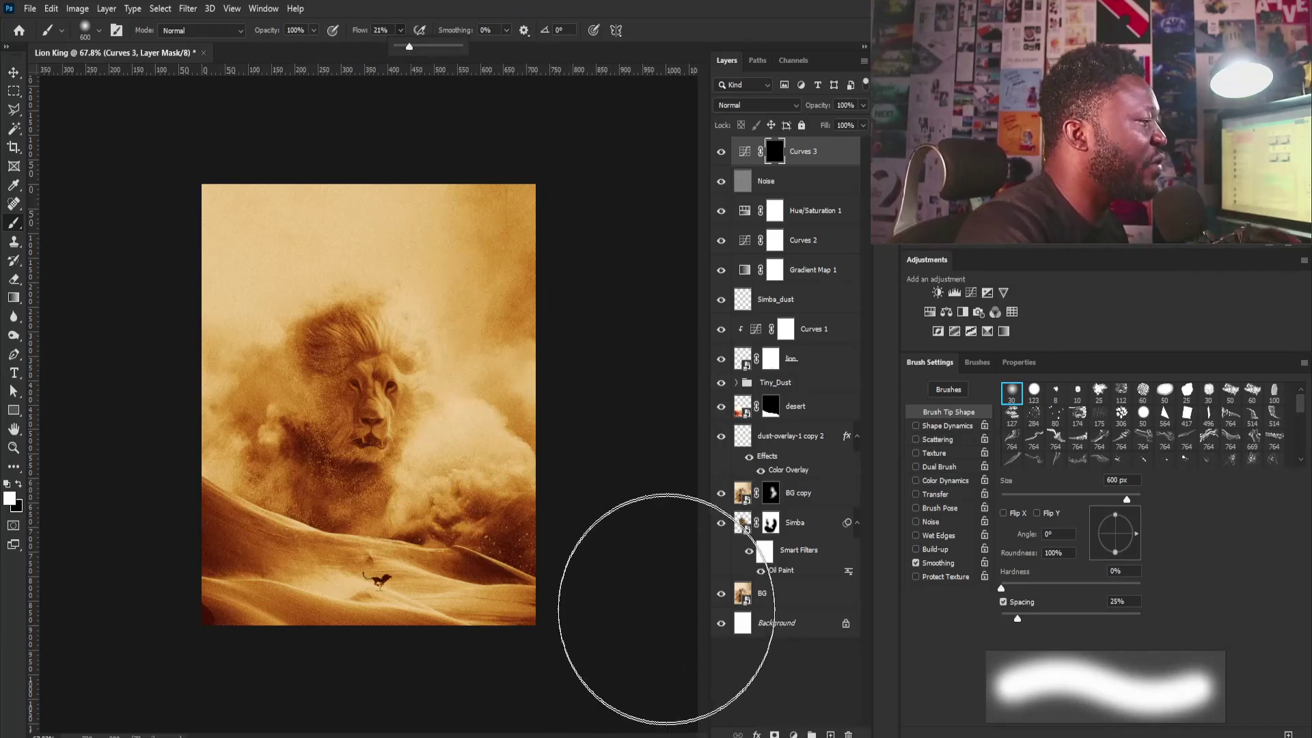
Paint white on the Curves mask with the brush reduced to 500 and 300 px, darkening the poster's edges and corners as a vignette.
key(bracketleft)
key(bracketleft)
key(bracketleft)
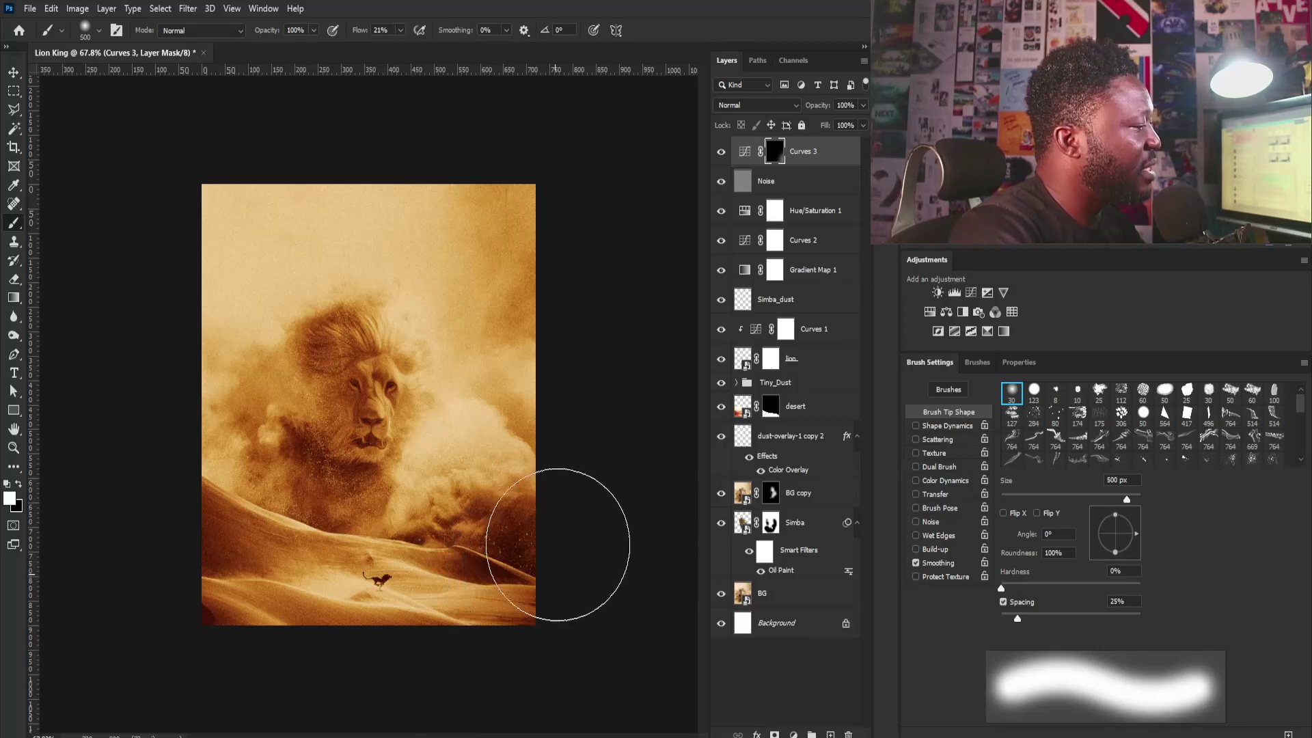
drag(585, 492, 471, 601)
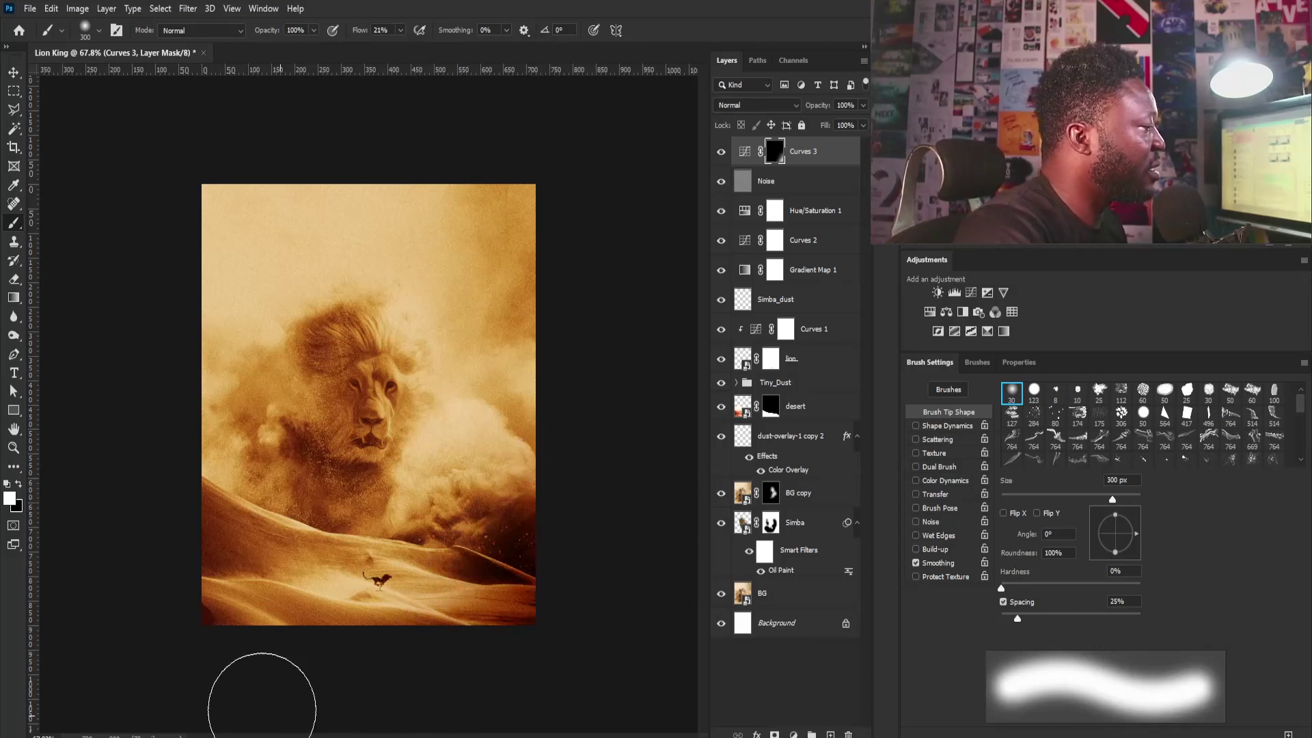
mouse_move(153, 515)
mouse_down()
mouse_move(164, 542)
mouse_move(339, 629)
mouse_move(331, 650)
mouse_move(298, 631)
mouse_up()
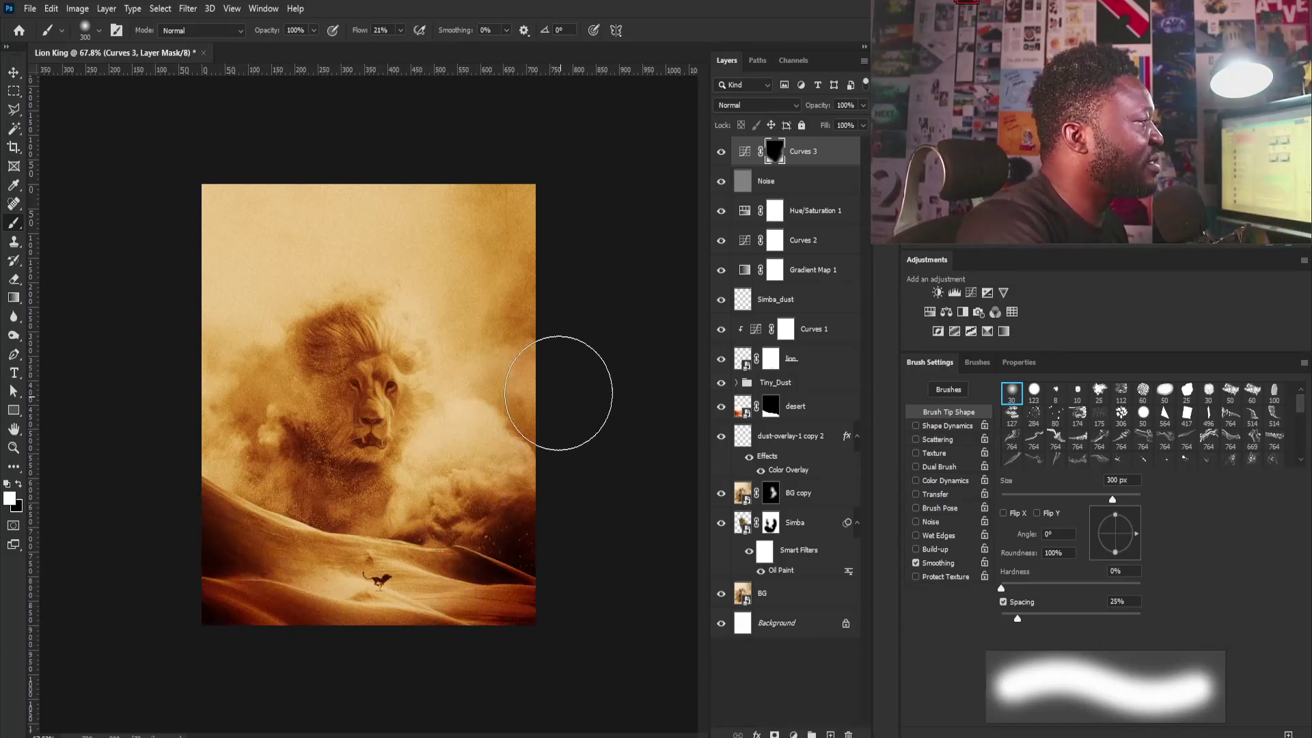
mouse_move(569, 189)
mouse_down()
mouse_move(327, 301)
mouse_move(205, 202)
mouse_move(184, 223)
mouse_move(151, 402)
mouse_move(194, 326)
mouse_move(168, 367)
mouse_up()
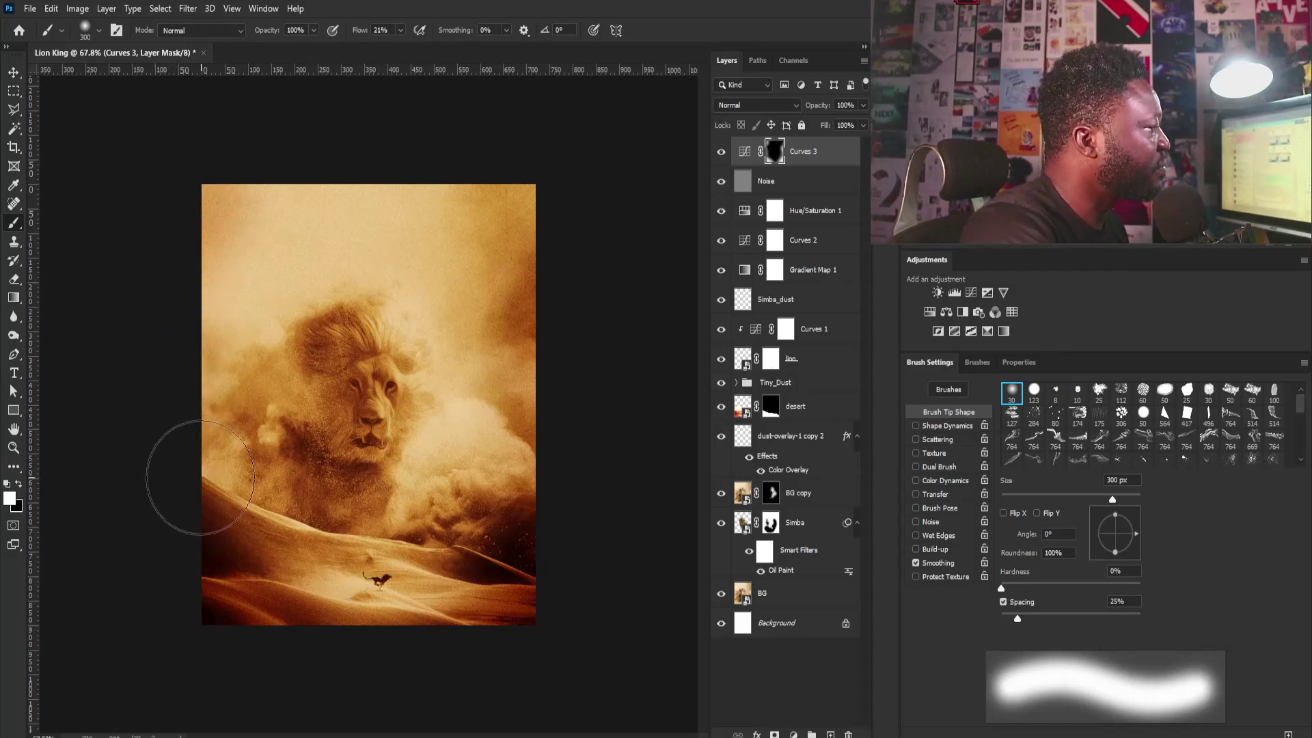
Place the Lion King logo image, scale it to 65.39% and position it centred above the lion's head.
scroll(312, 350, up, 1)
key(v)
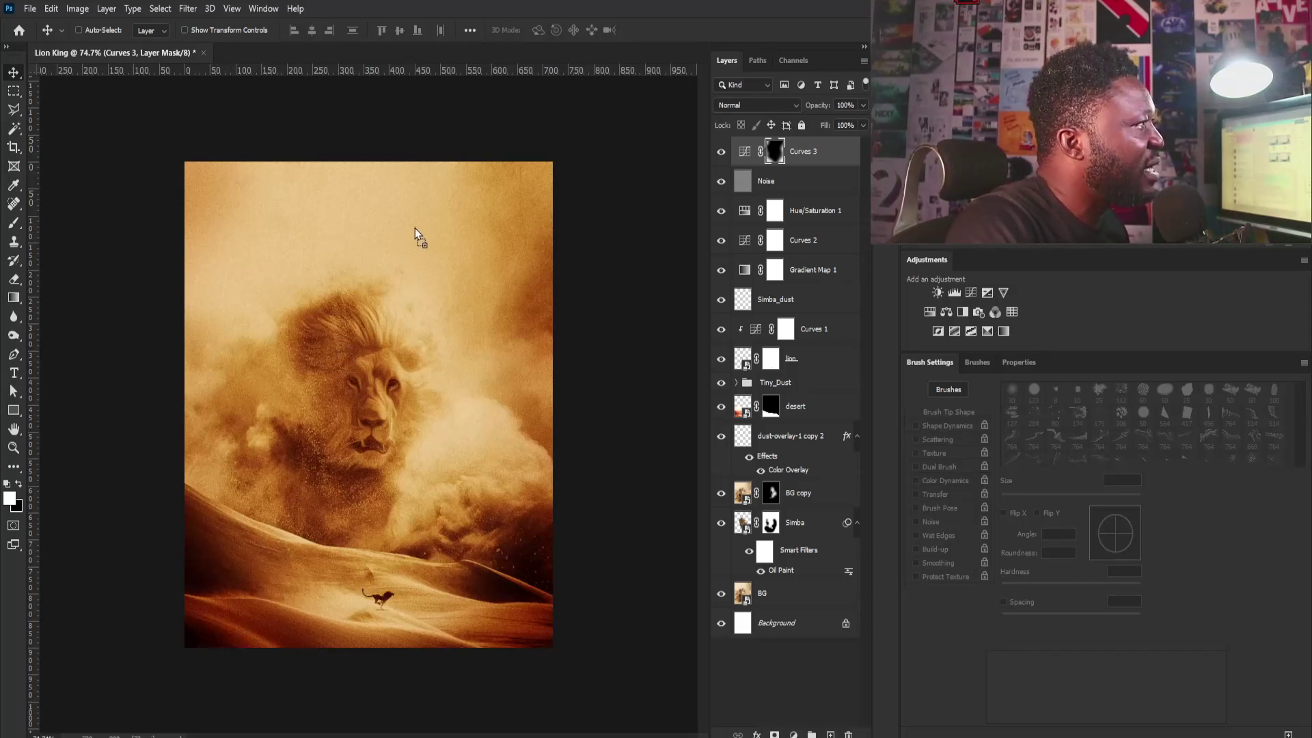
drag(416, 227, 415, 234)
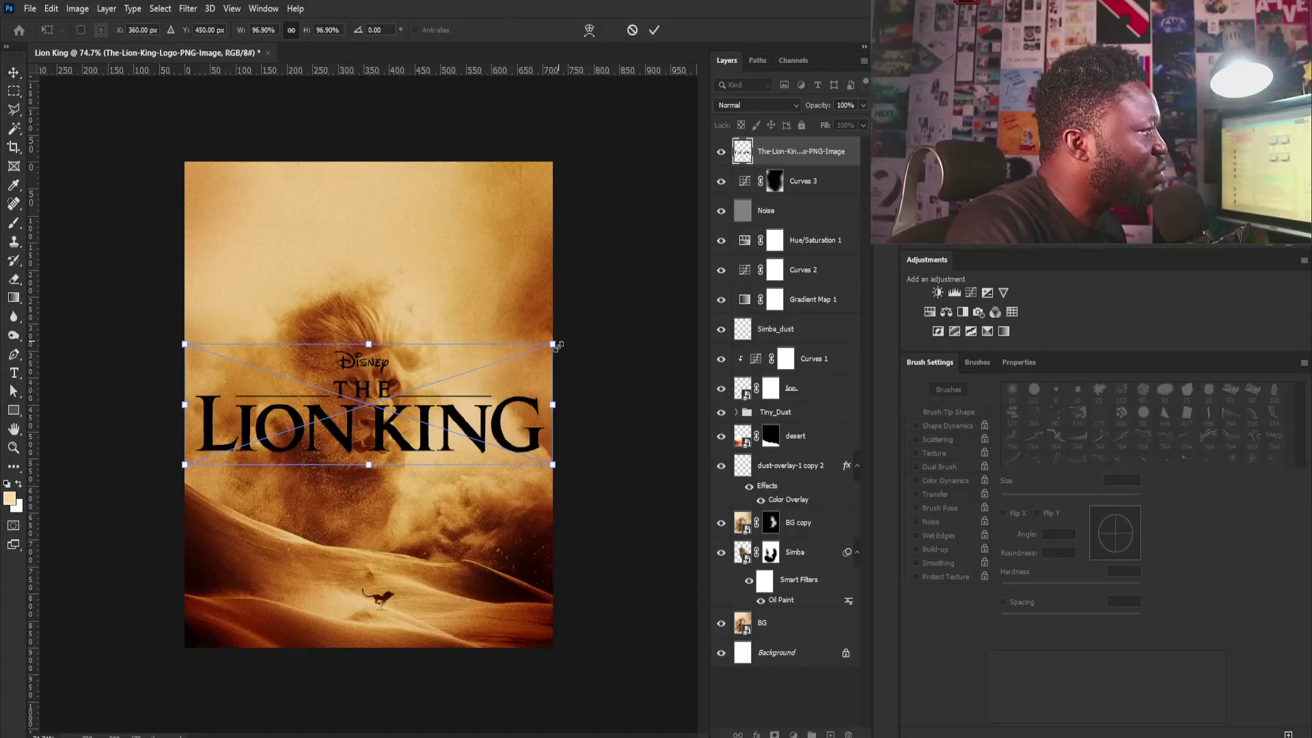
drag(557, 346, 493, 363)
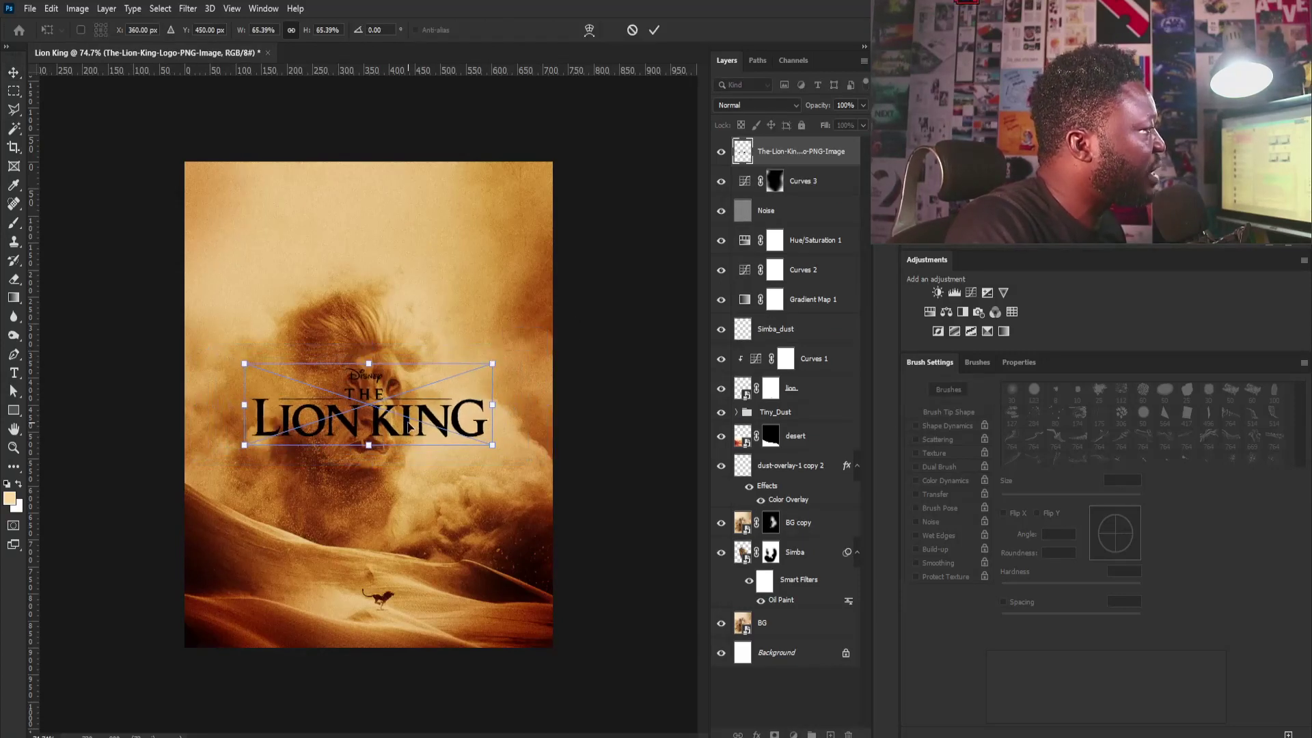
drag(409, 427, 431, 250)
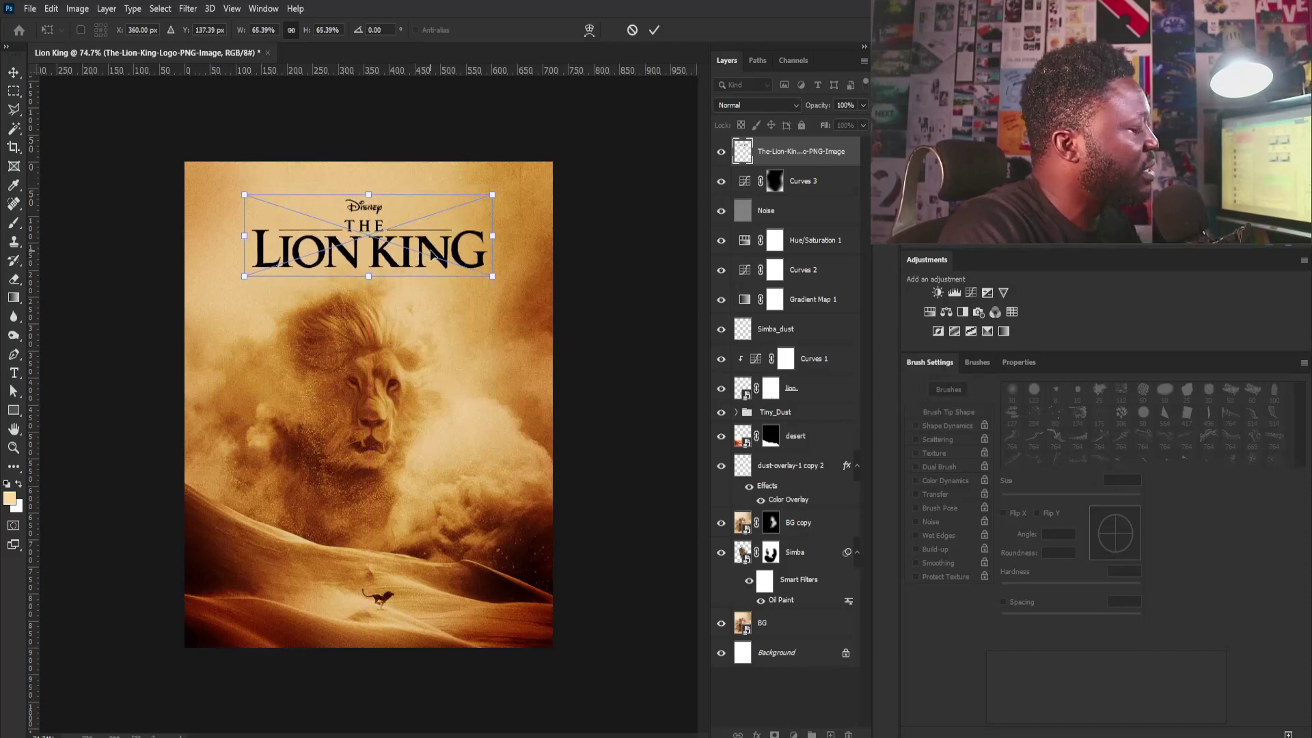
key(Return)
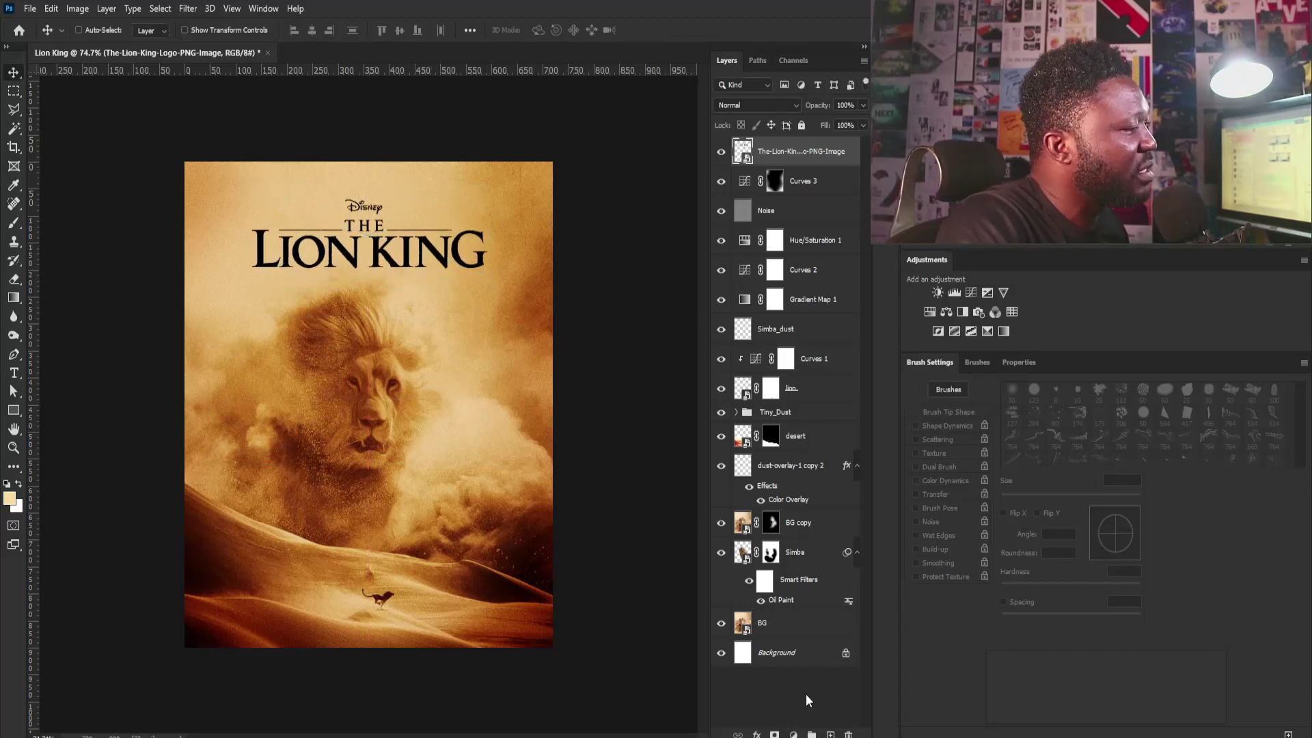
Create a new layer above the logo and set the foreground colour to #ae5c19, sampled from the dunes.
click(830, 735)
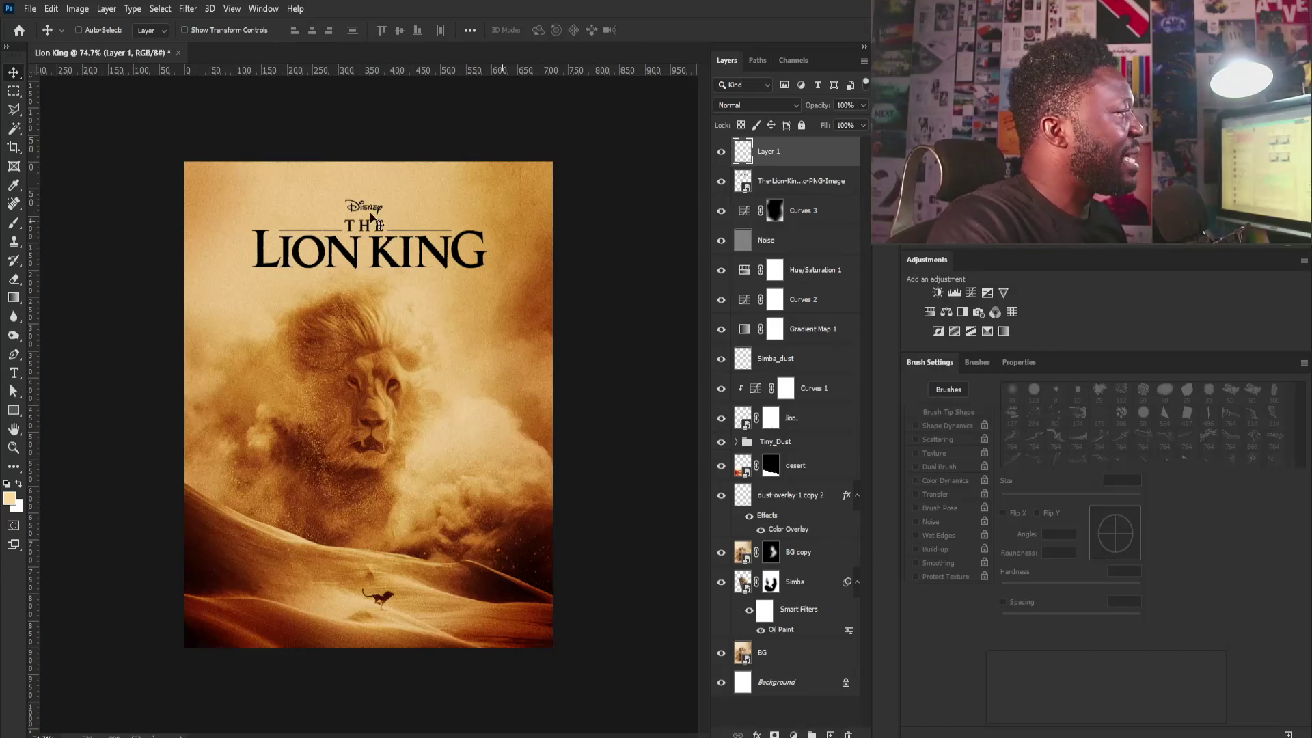
click(10, 498)
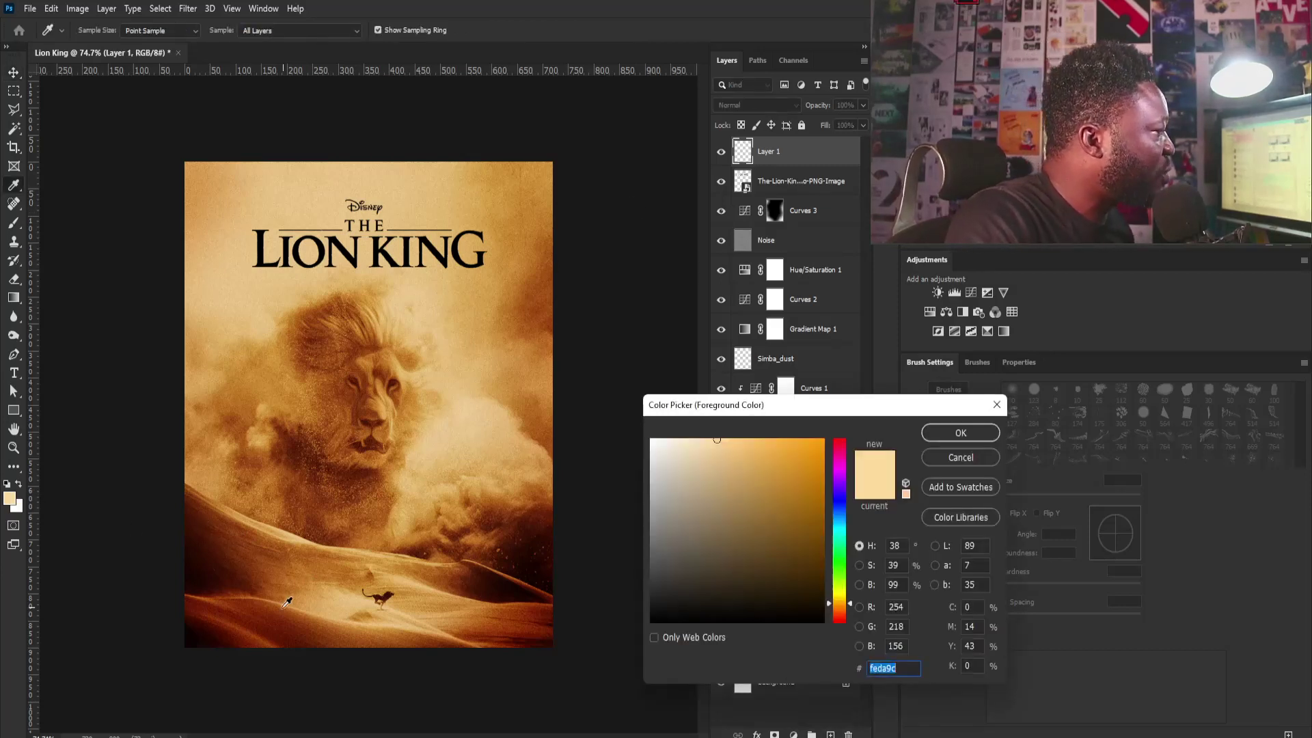
click(258, 611)
drag(261, 607, 284, 601)
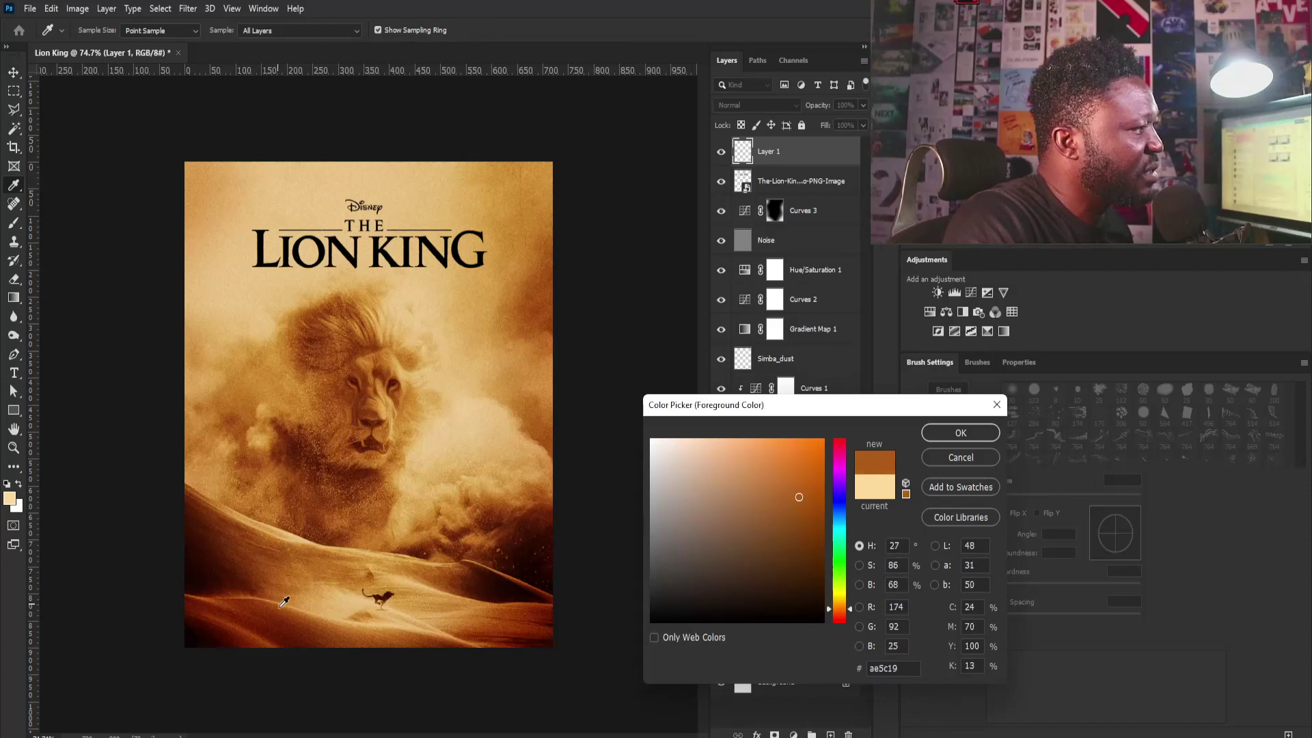
click(962, 431)
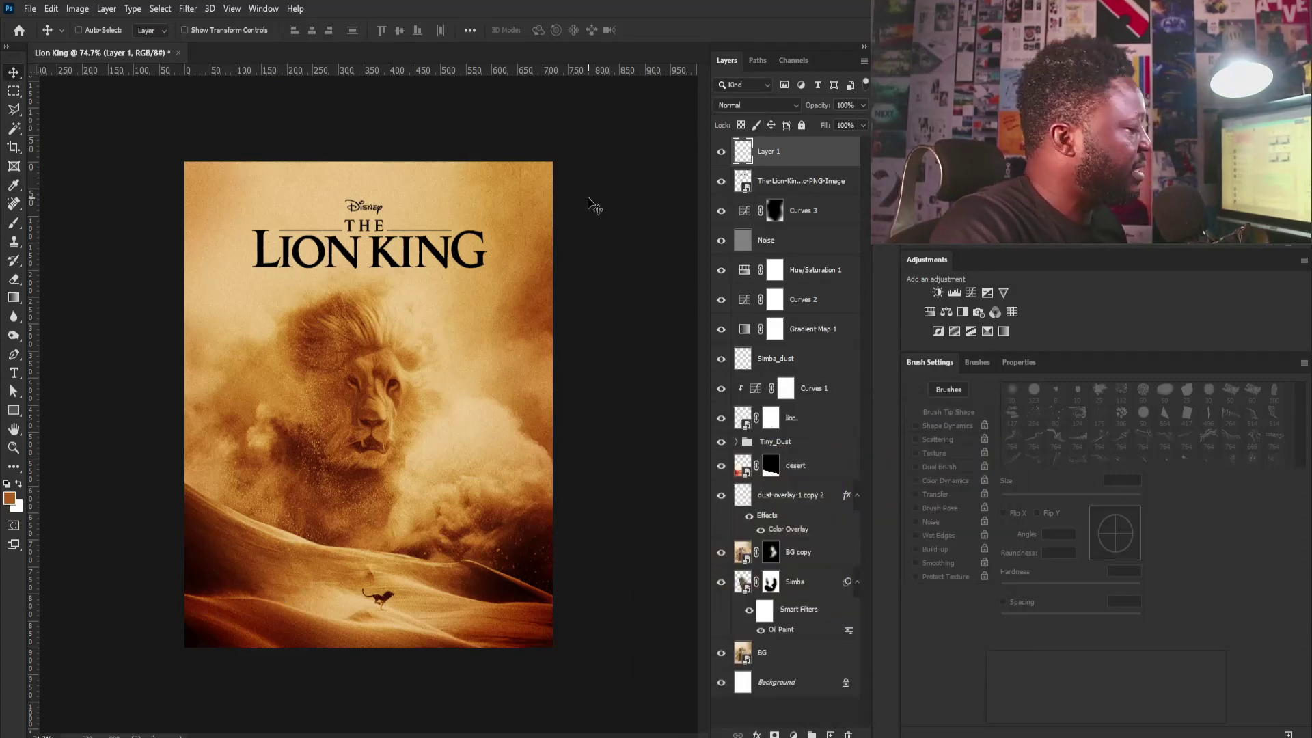
Paint a soft orange-brown spot over the logo's lower centre with a 300 px brush at 100% flow.
key(b)
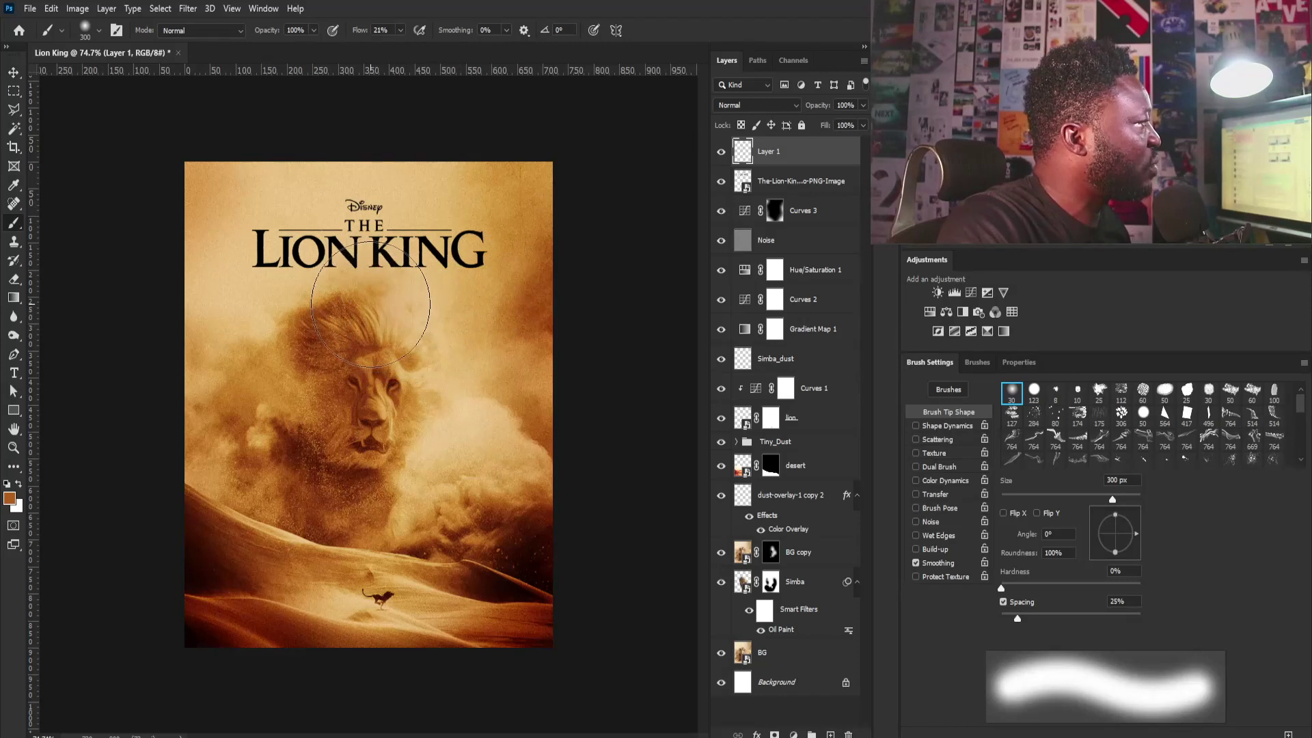
click(401, 32)
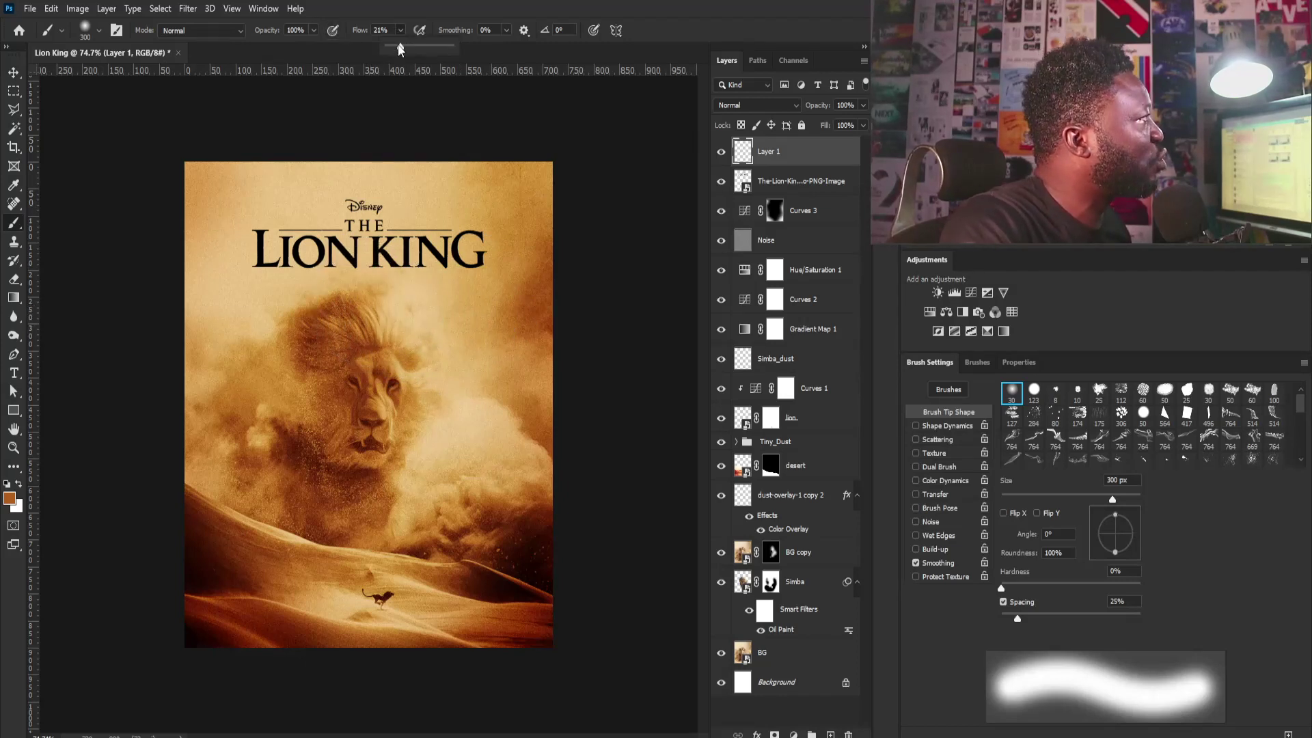
drag(396, 45, 456, 45)
drag(407, 304, 371, 284)
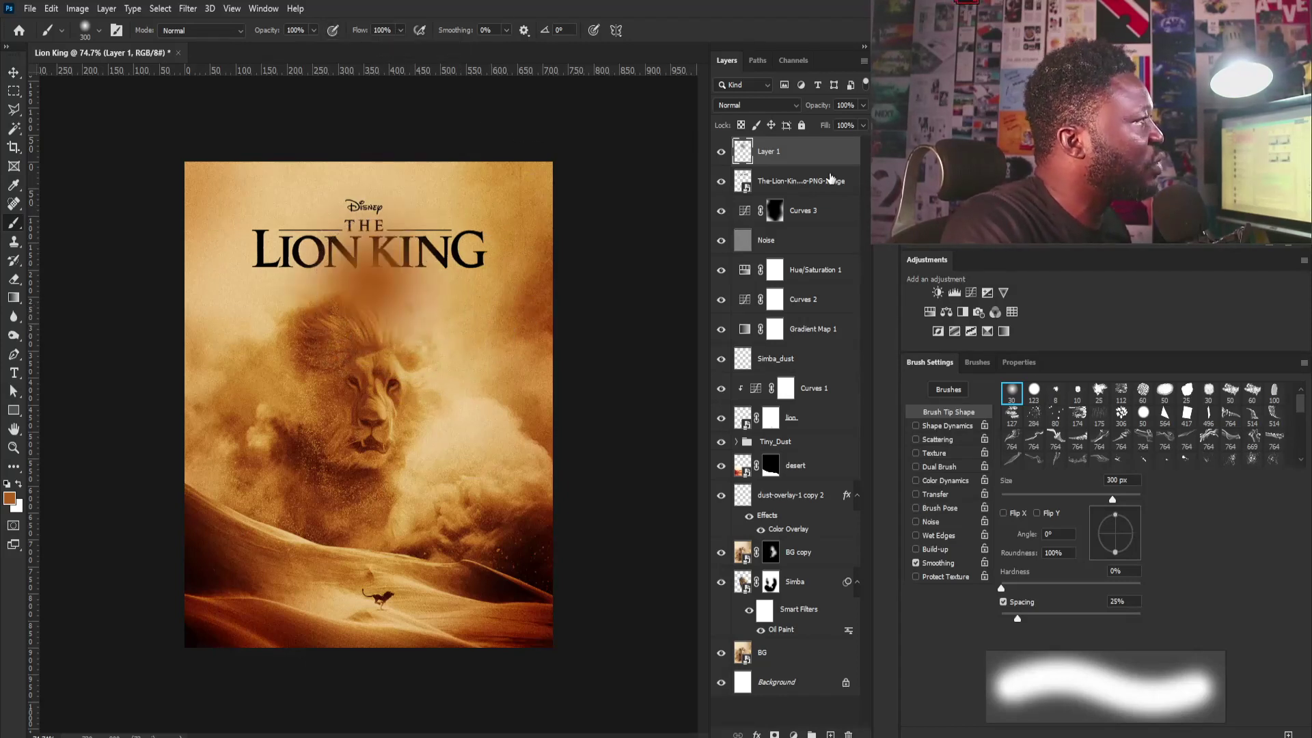
Clip the painted colour layer to the logo and shift it slightly to adjust the tint on the lettering.
alt+click(789, 165)
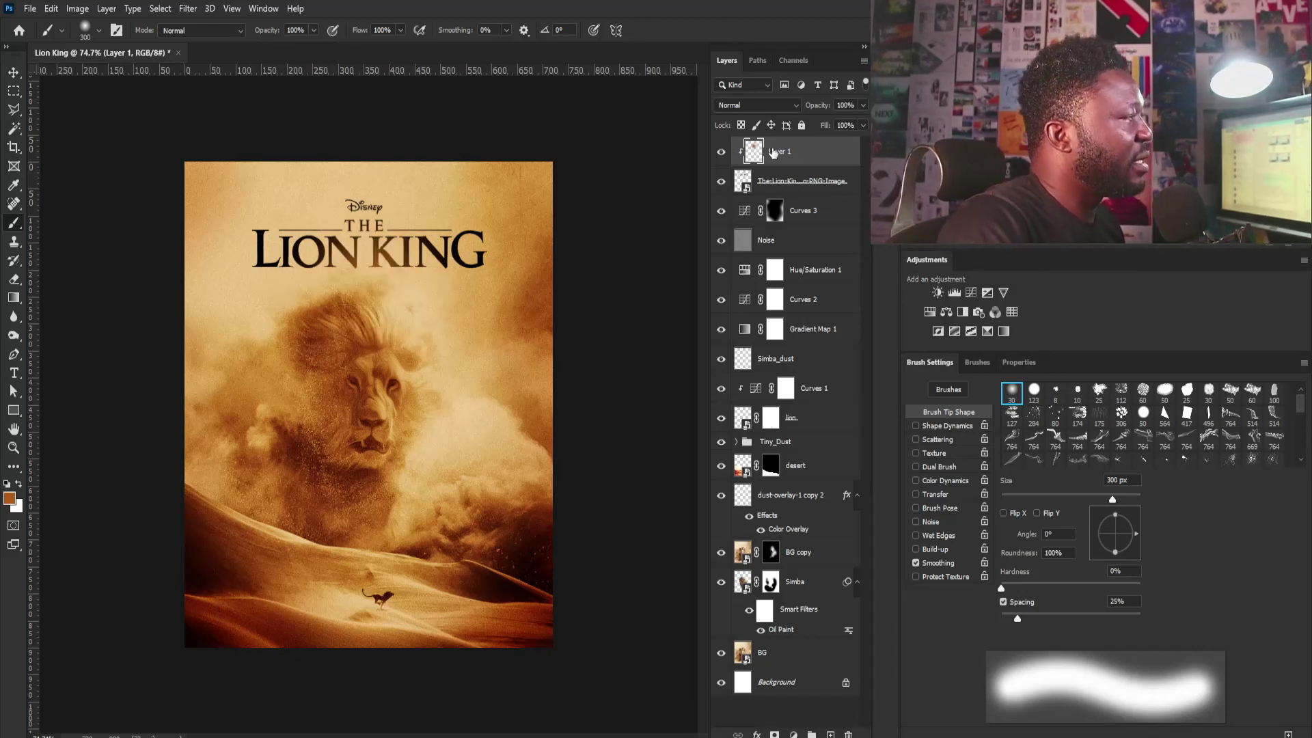
key(v)
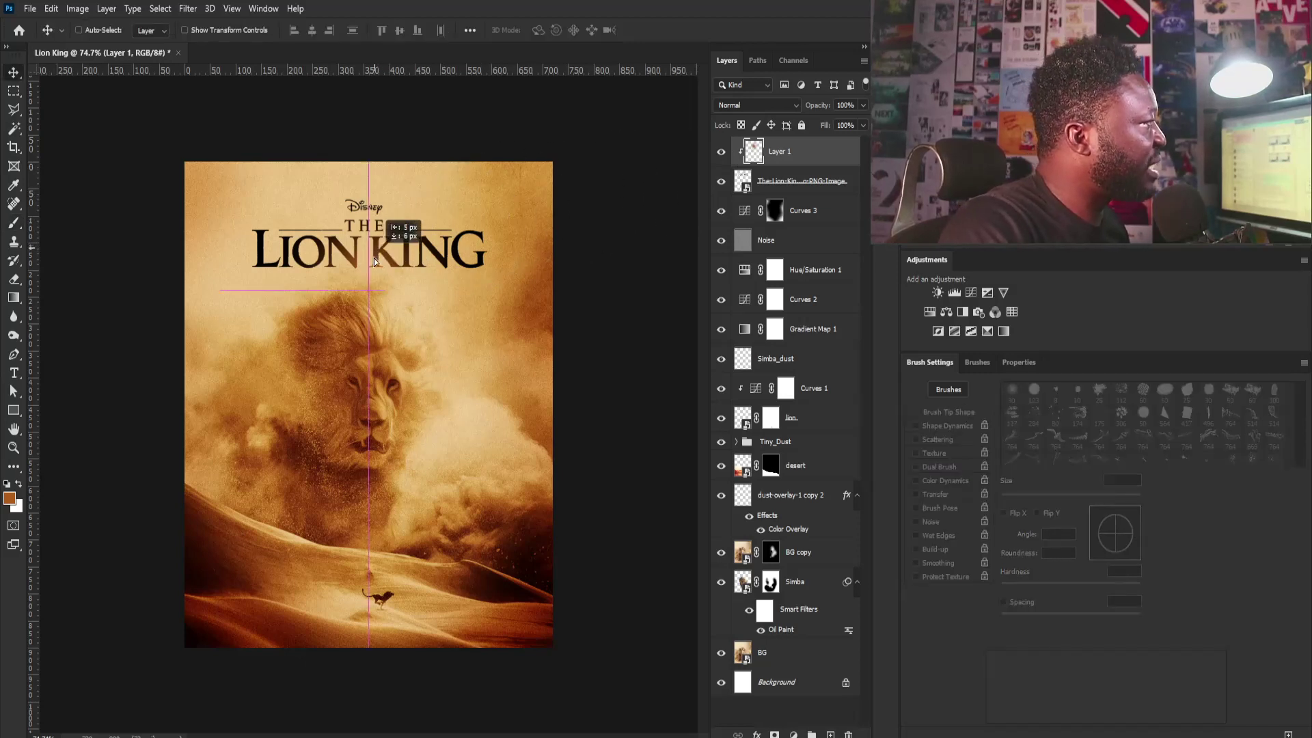
drag(375, 258, 366, 257)
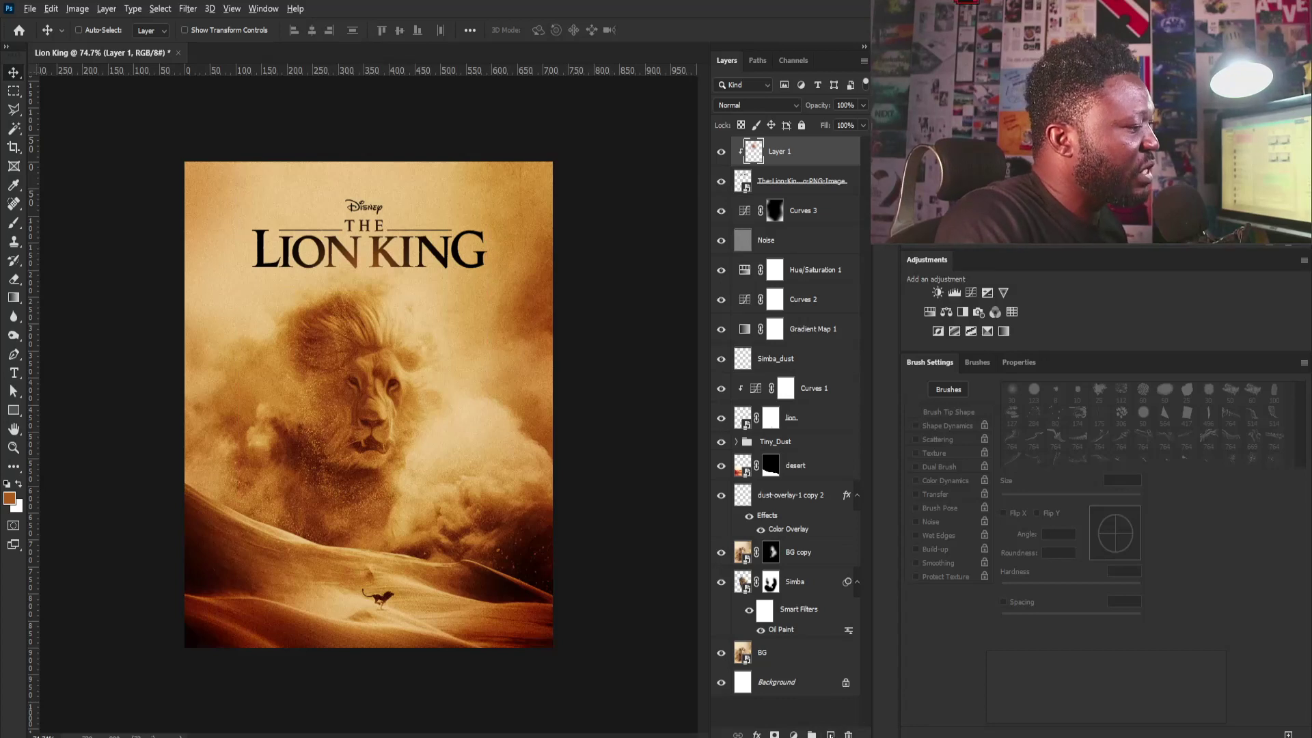
Create a new layer named Glow in Normal mode at the top of the layer stack.
alt+click(830, 734)
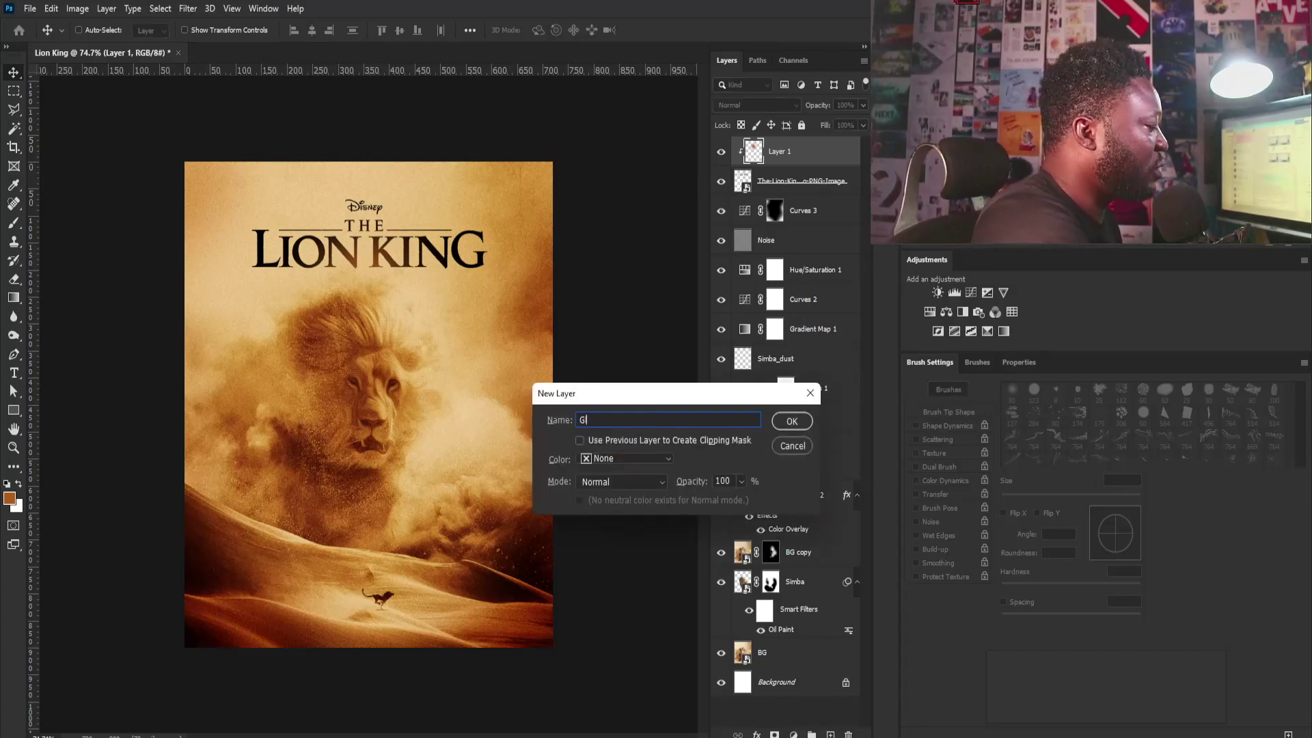
key(Return)
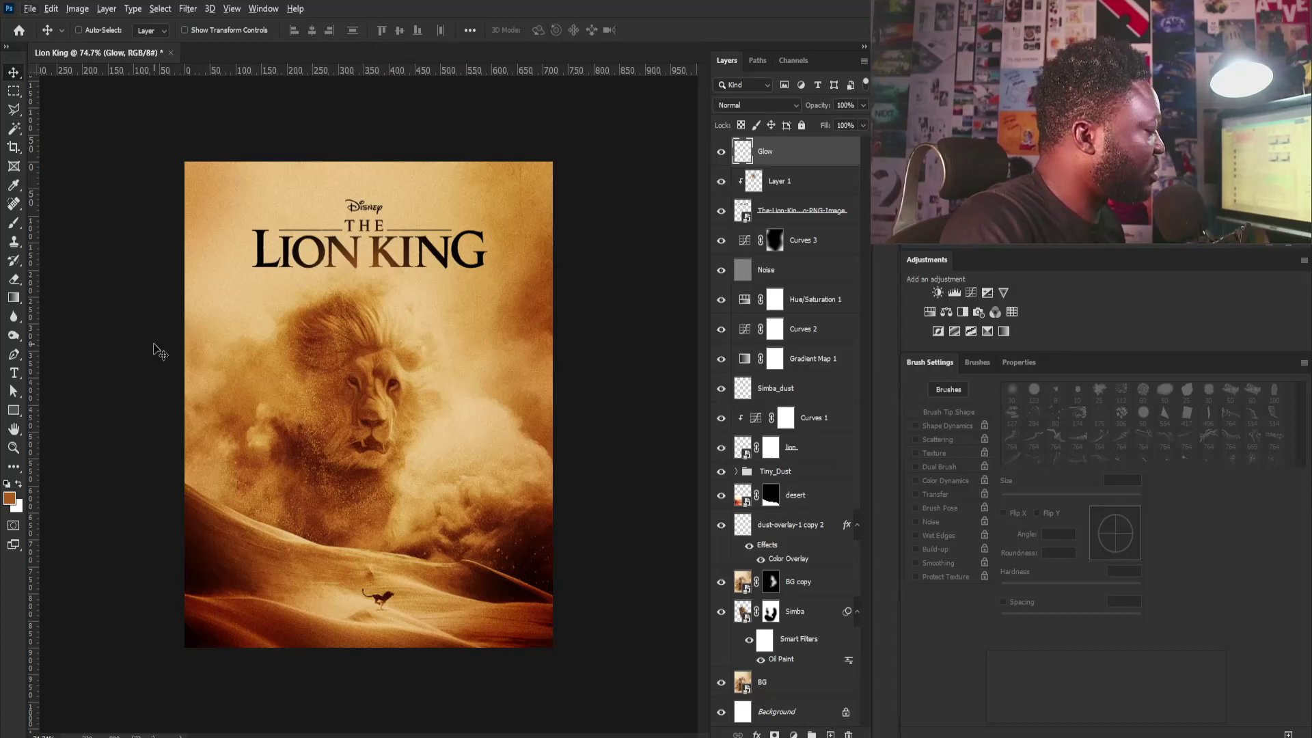
Paint a soft light-peach spot just below the logo's centre with a 300 px brush and clip the Glow layer to the logo.
key(b)
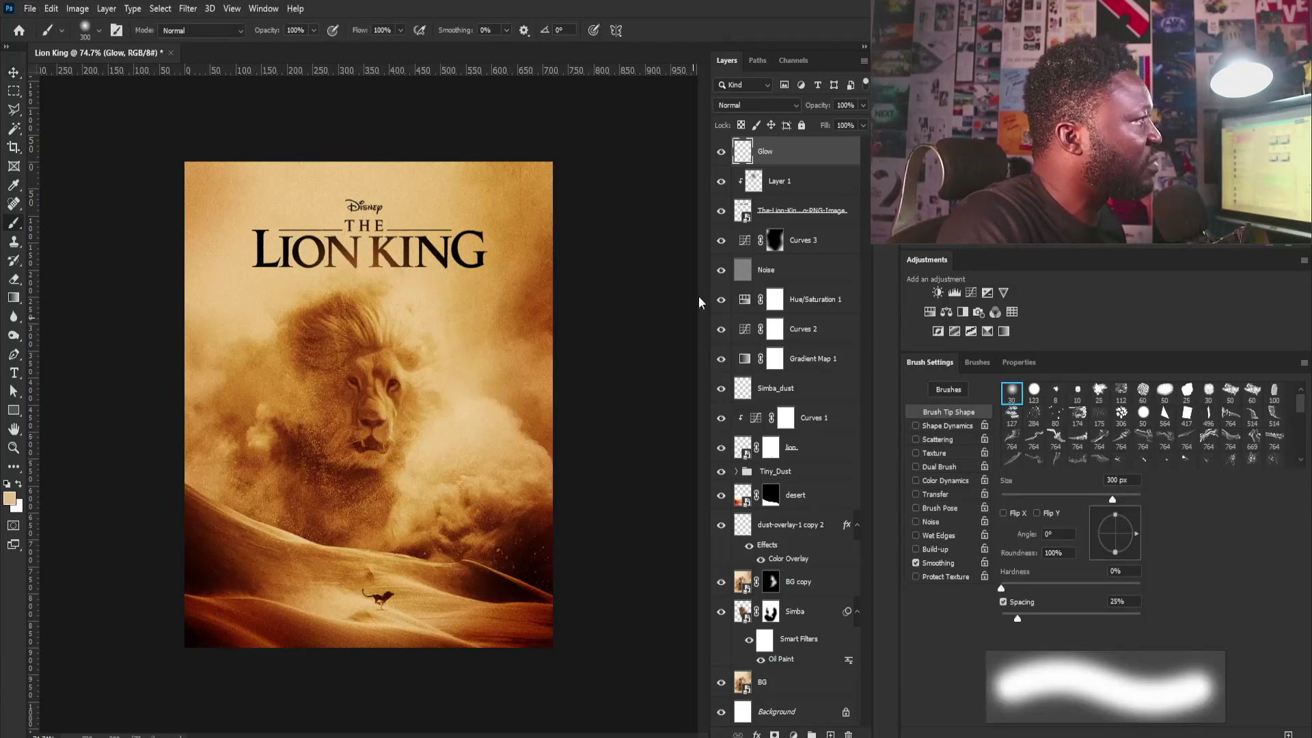
click(364, 311)
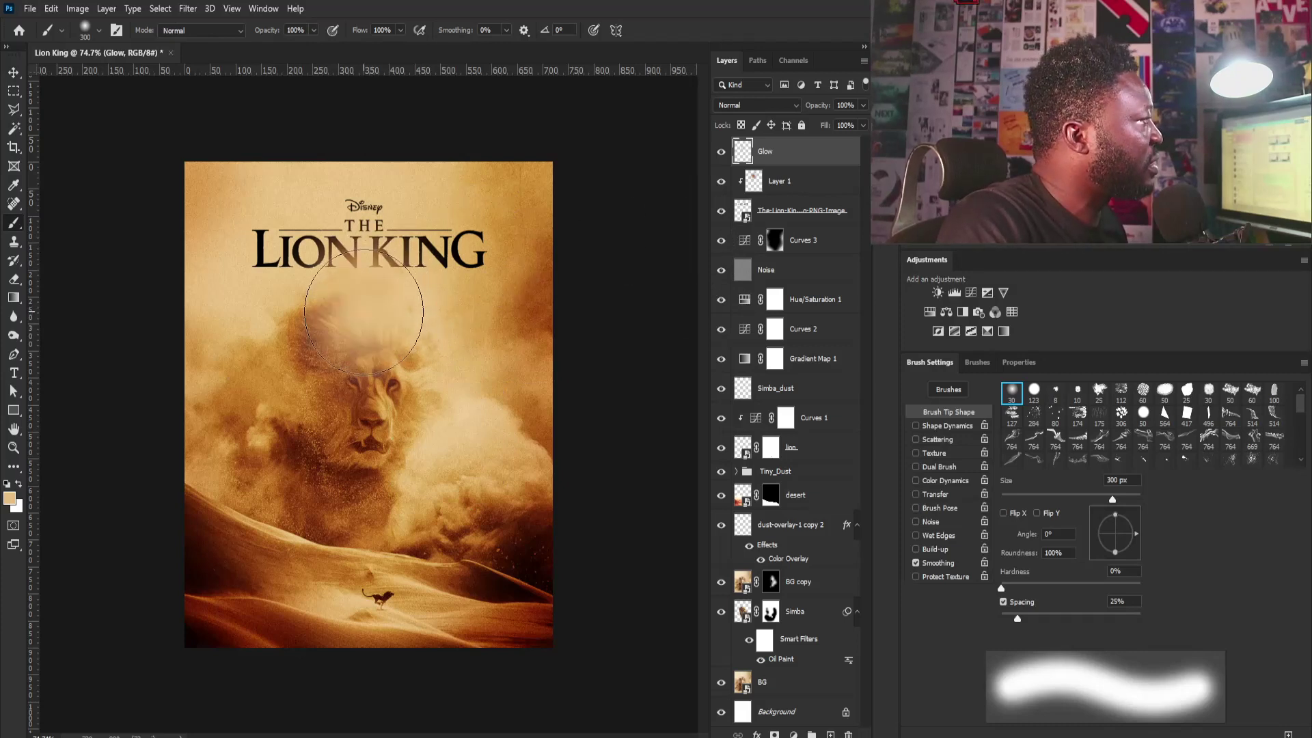
alt+click(794, 164)
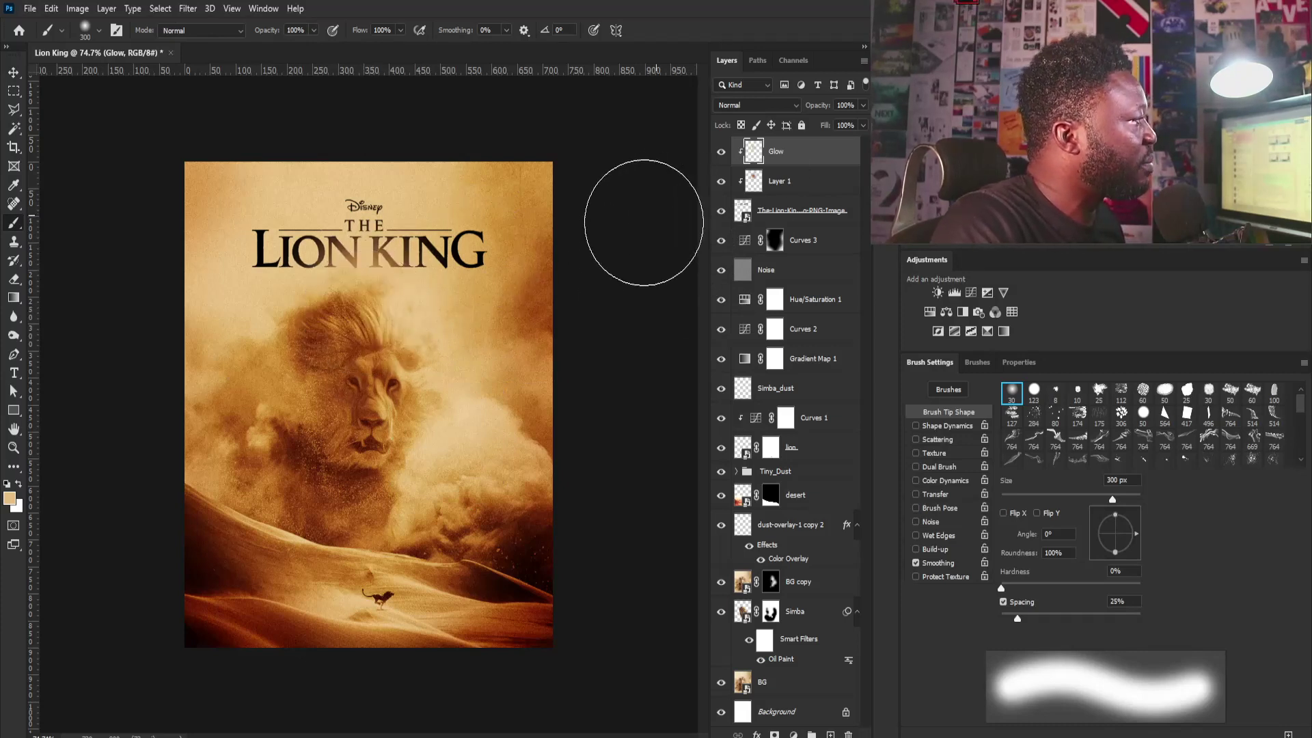
Scale down the clipped glow spot and move it slightly up towards the lower centre of the logo lettering.
key(ctrl+t)
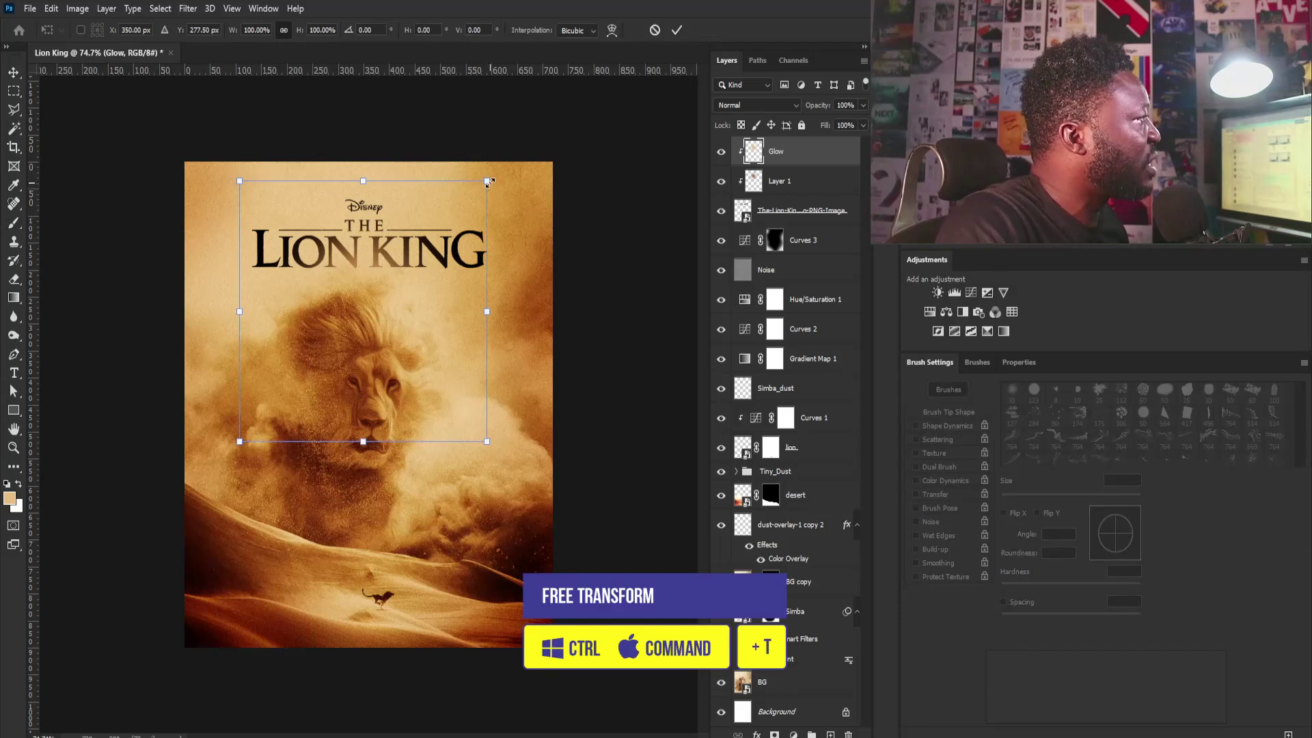
drag(483, 167, 417, 243)
drag(384, 301, 382, 287)
key(Return)
key(b)
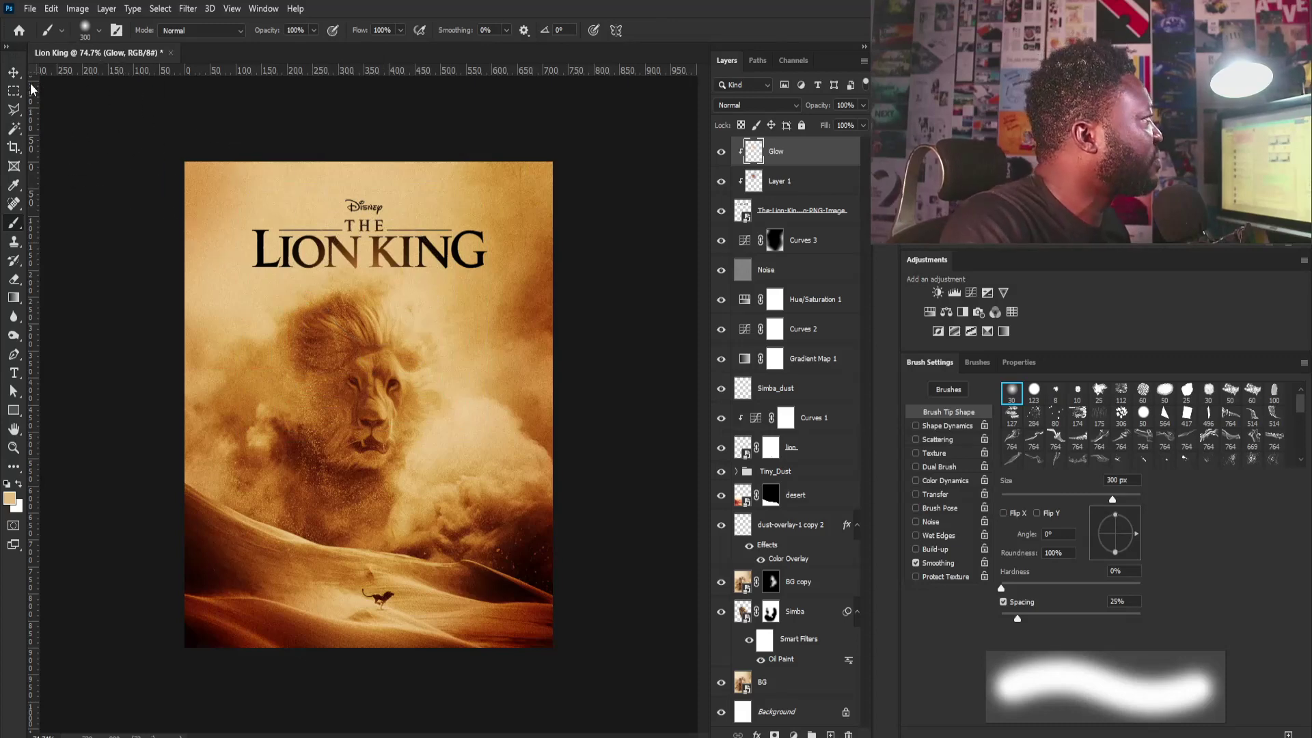
key(v)
key(ctrl+equal)
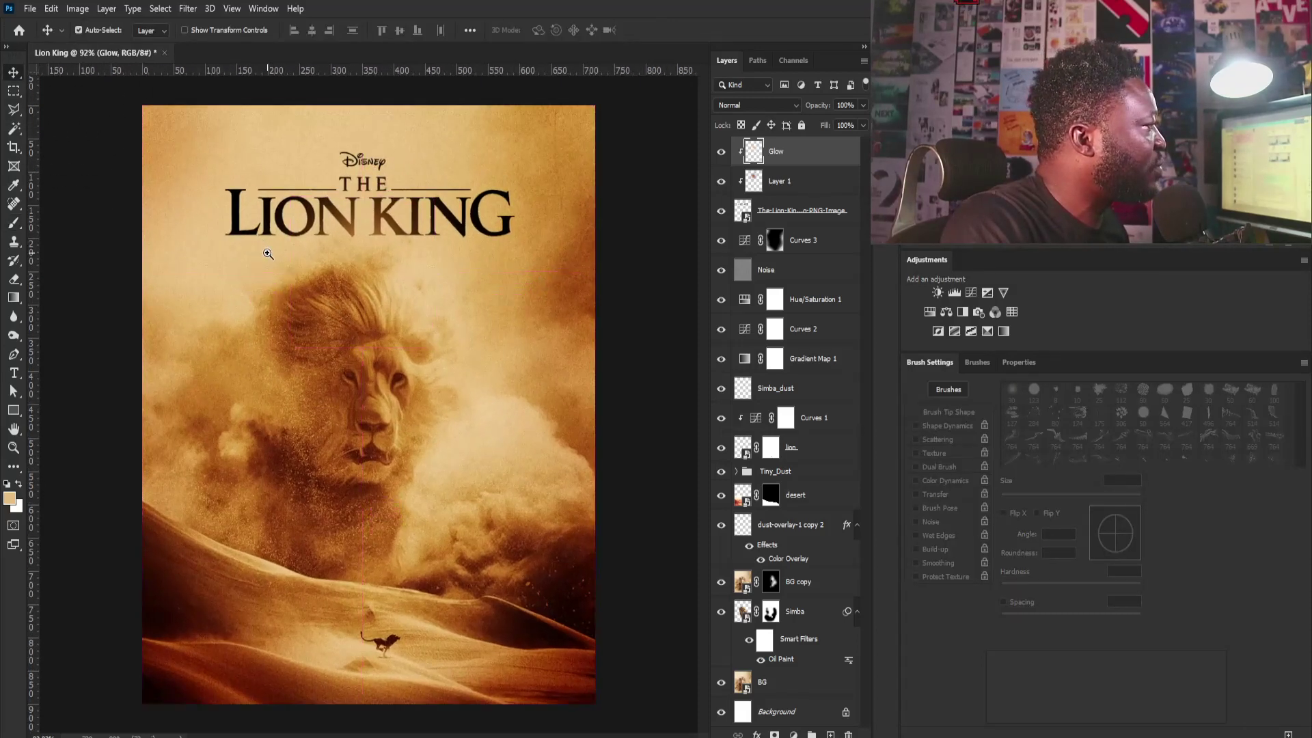